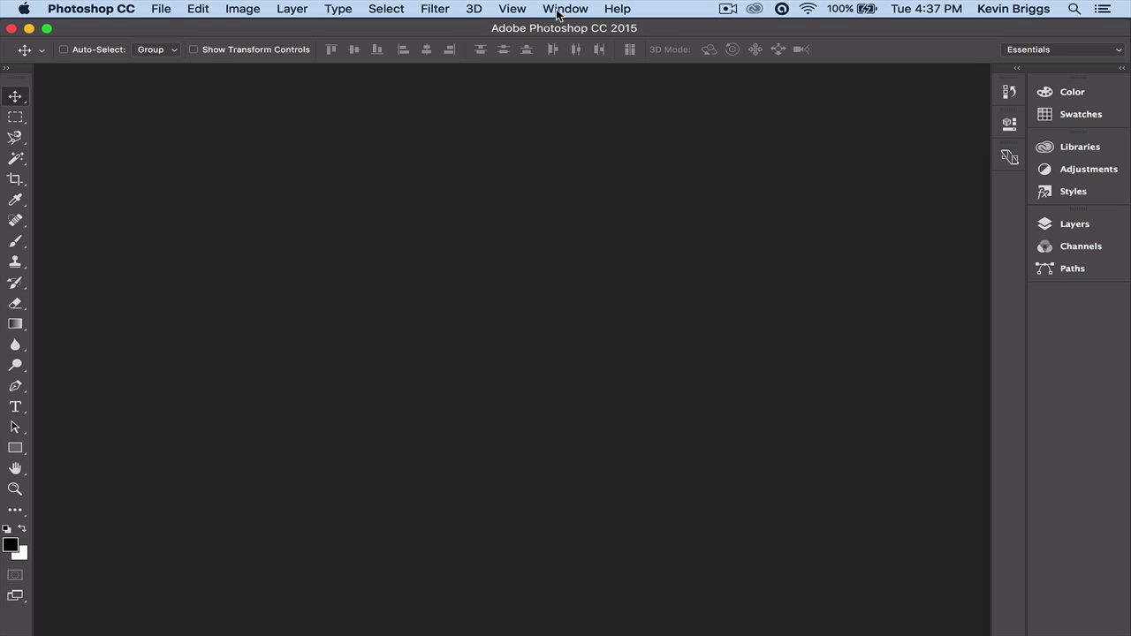
Turn the application frame off and back on.
{"action": "left_click", "coordinate": [513, 9]}
{"action": "left_click", "coordinate": [319, 152]}
{"action": "left_click", "coordinate": [565, 9]}
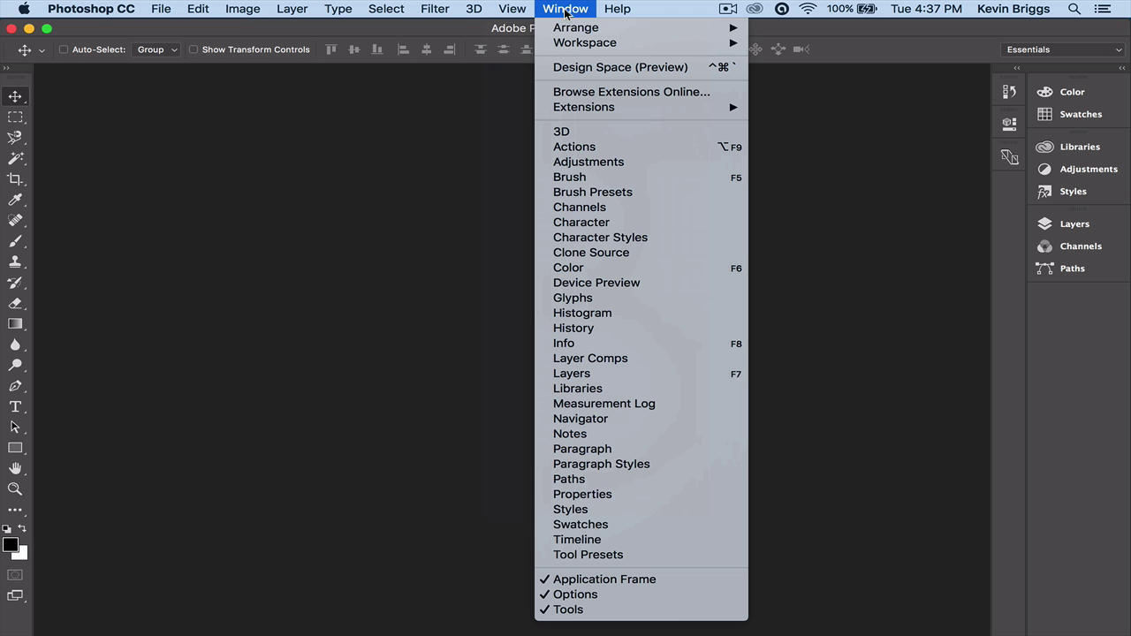
{"action": "left_click", "coordinate": [633, 580]}
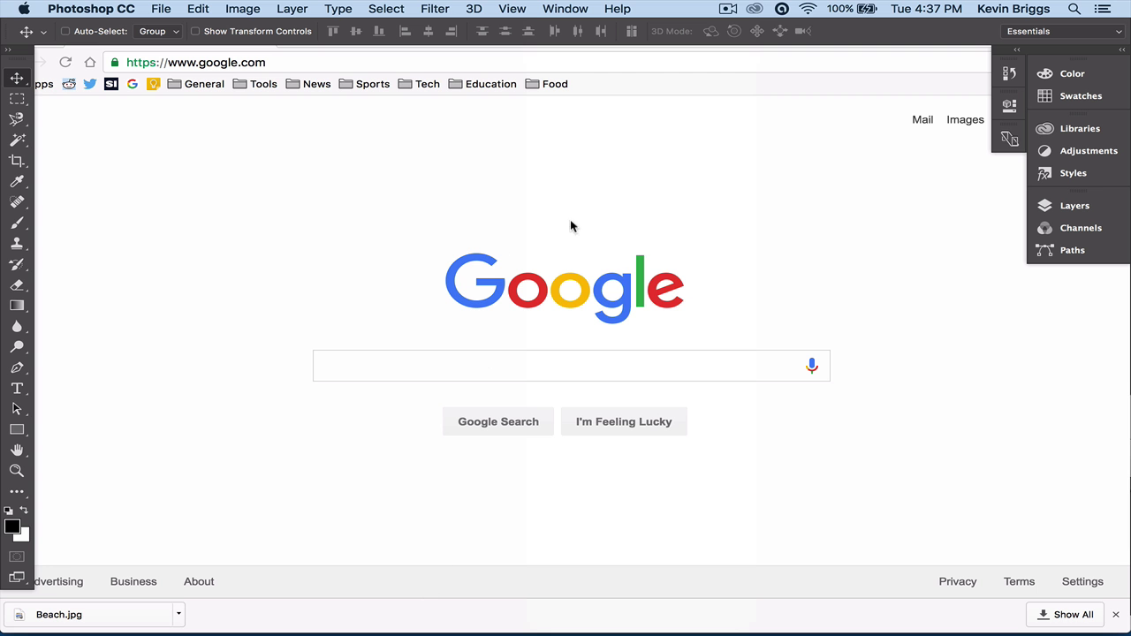
{"action": "left_click", "coordinate": [566, 8]}
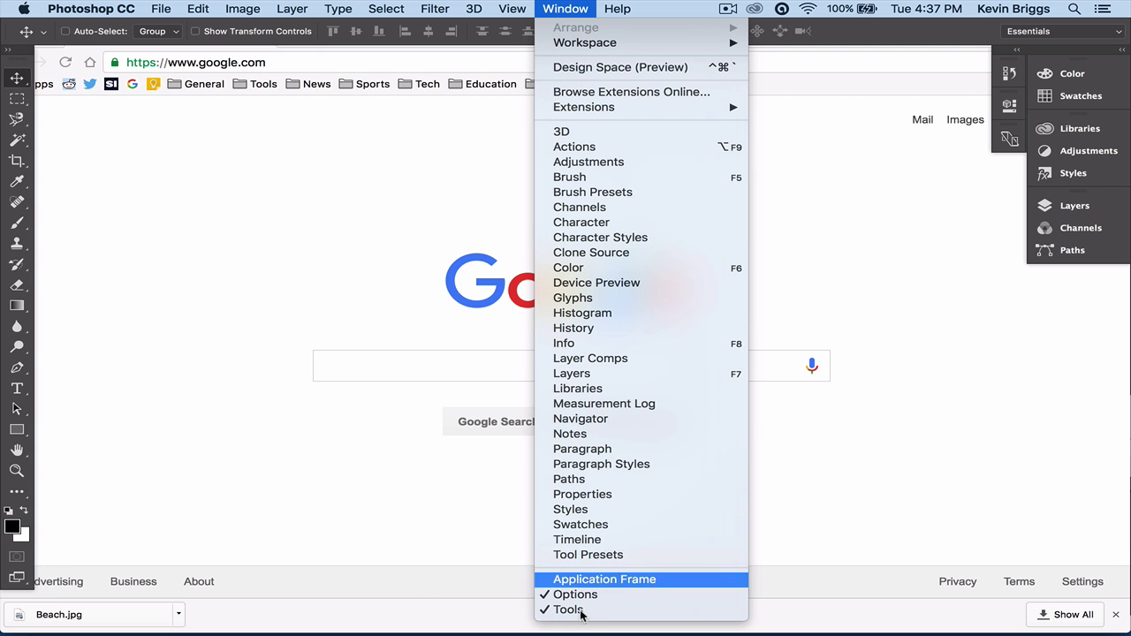
{"action": "left_click", "coordinate": [585, 581]}
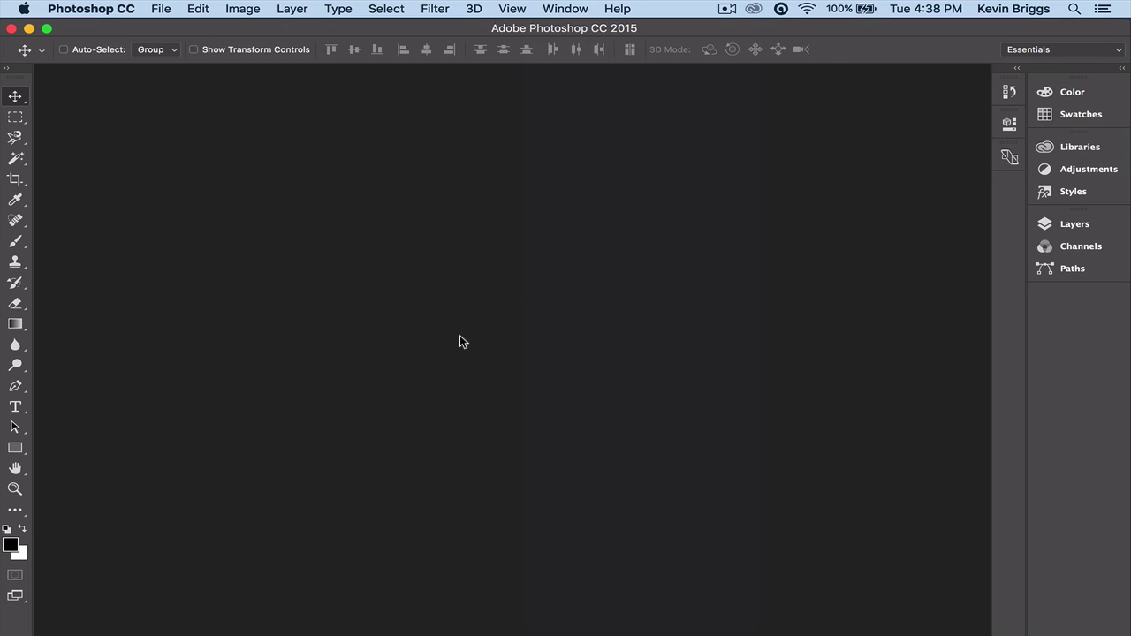
Start a new document and name it Beach Party 16.
{"action": "left_click", "coordinate": [165, 9]}
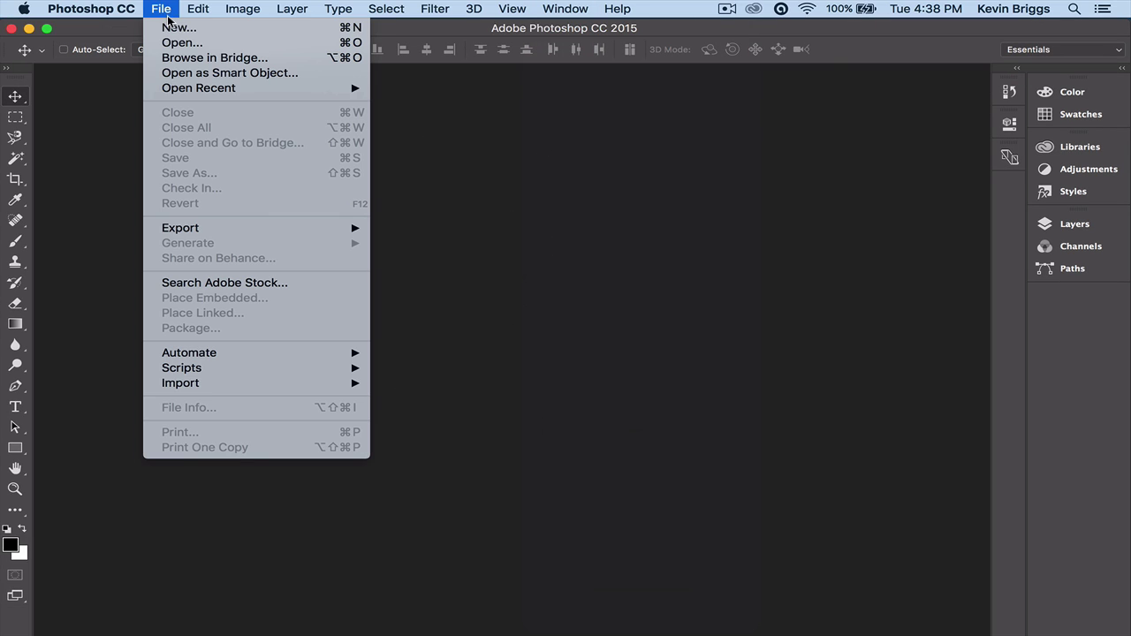
{"action": "left_click", "coordinate": [184, 29]}
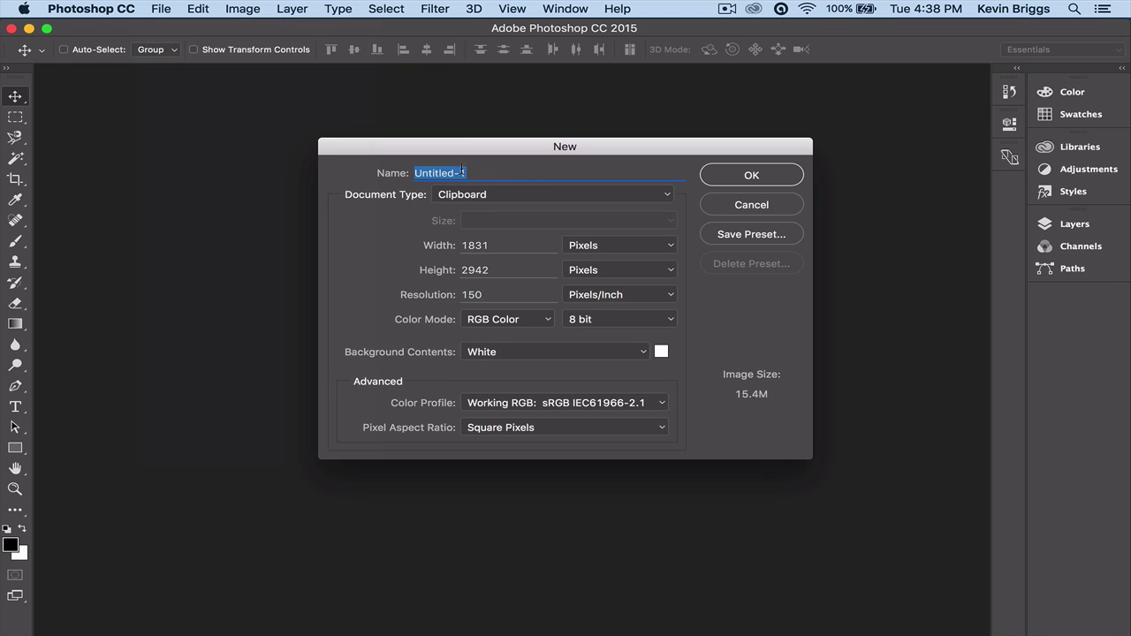
{"action": "key", "text": "BackSpace"}
{"action": "type", "text": "Beach PAr"}
{"action": "key", "text": "BackSpace"}
{"action": "key", "text": "BackSpace"}
{"action": "type", "text": "a"}
Set the new document's width to 11 inches and height to 8.5 inches, and create it.
{"action": "left_click", "coordinate": [591, 247]}
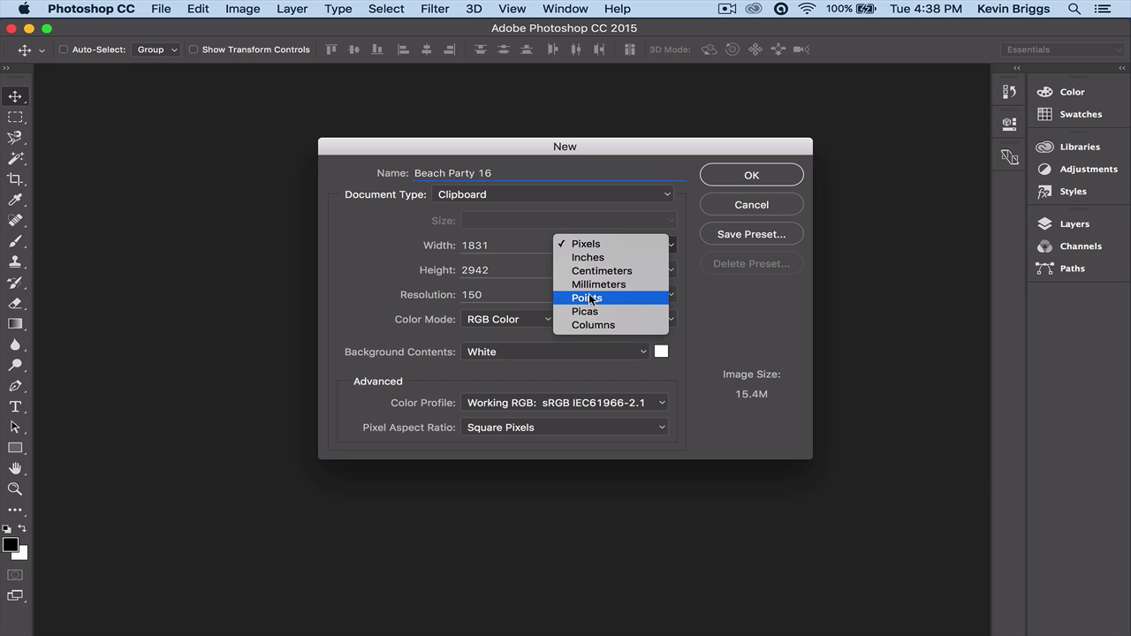
{"action": "left_click", "coordinate": [590, 258]}
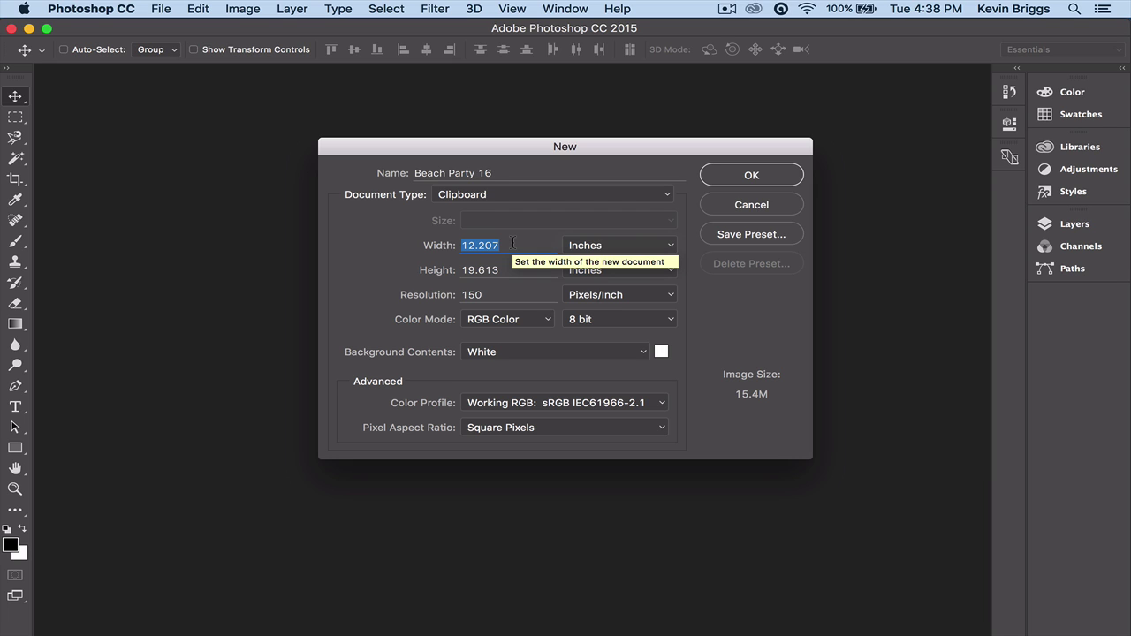
{"action": "type", "text": "11"}
{"action": "left_click", "coordinate": [497, 269]}
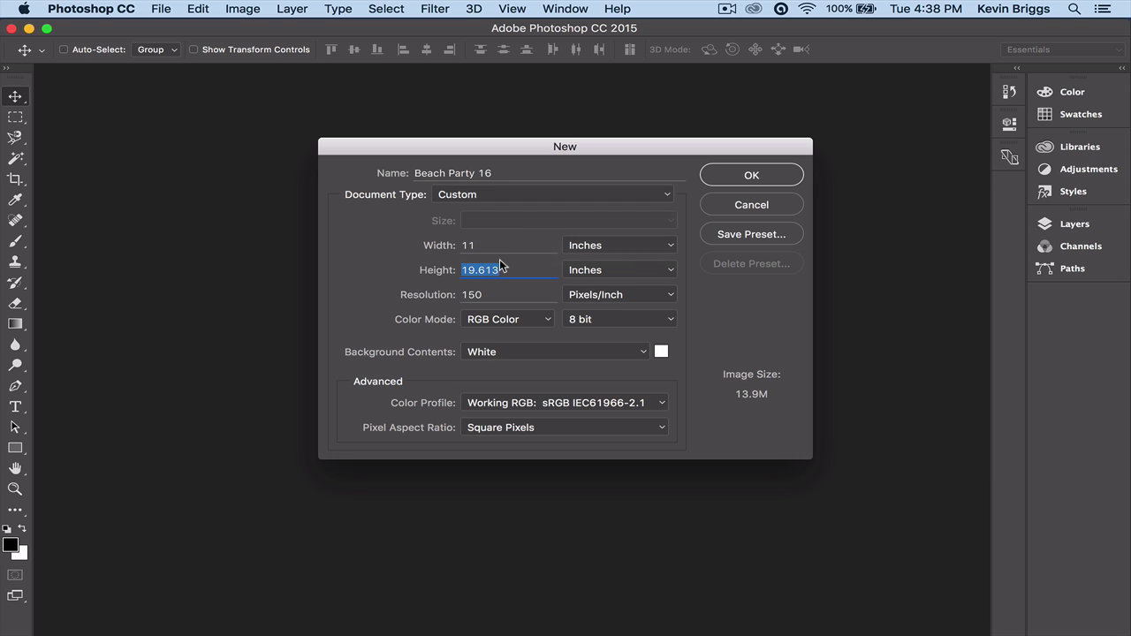
{"action": "type", "text": "8."}
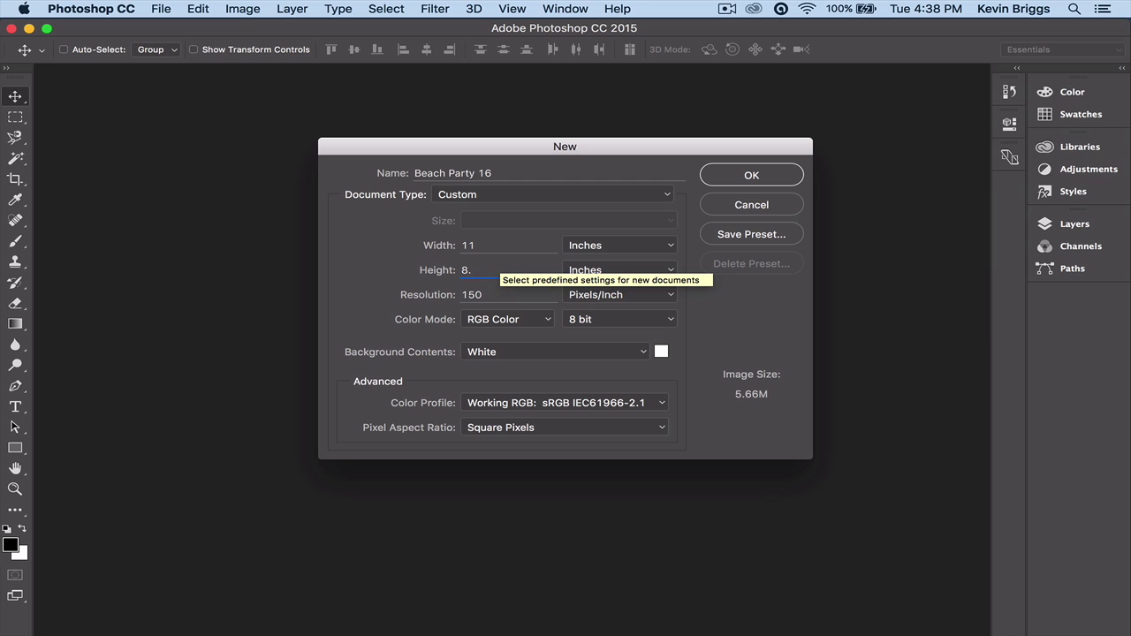
{"action": "type", "text": "5"}
{"action": "left_click", "coordinate": [719, 175]}
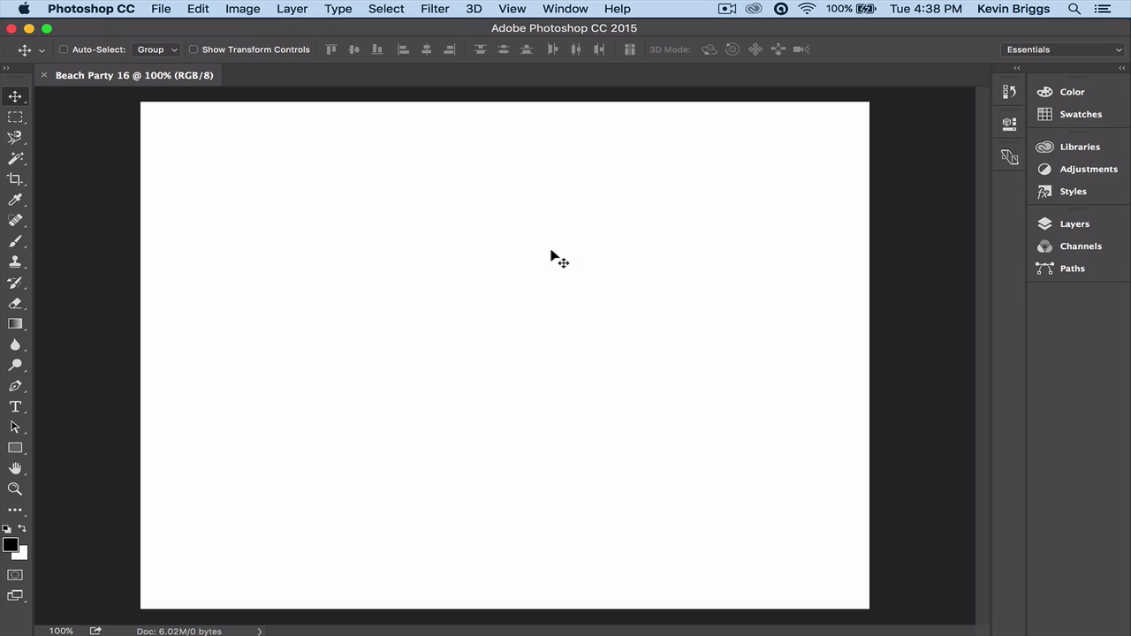
Switch to Chrome and search Google Images for "beach".
{"action": "left_click", "coordinate": [305, 614]}
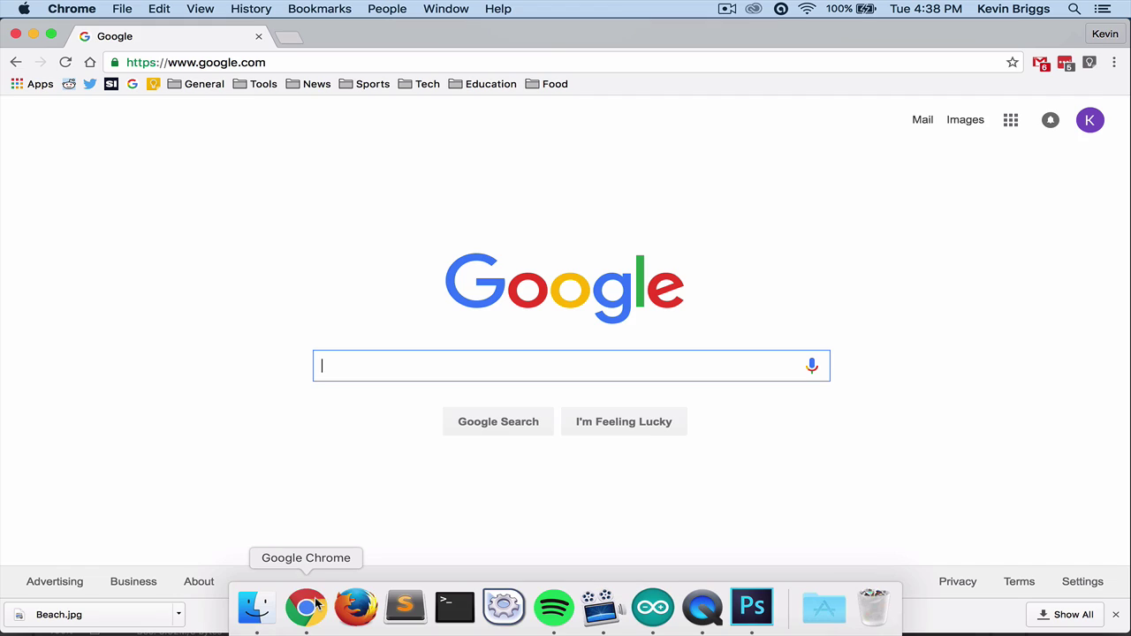
{"action": "left_click", "coordinate": [1115, 614]}
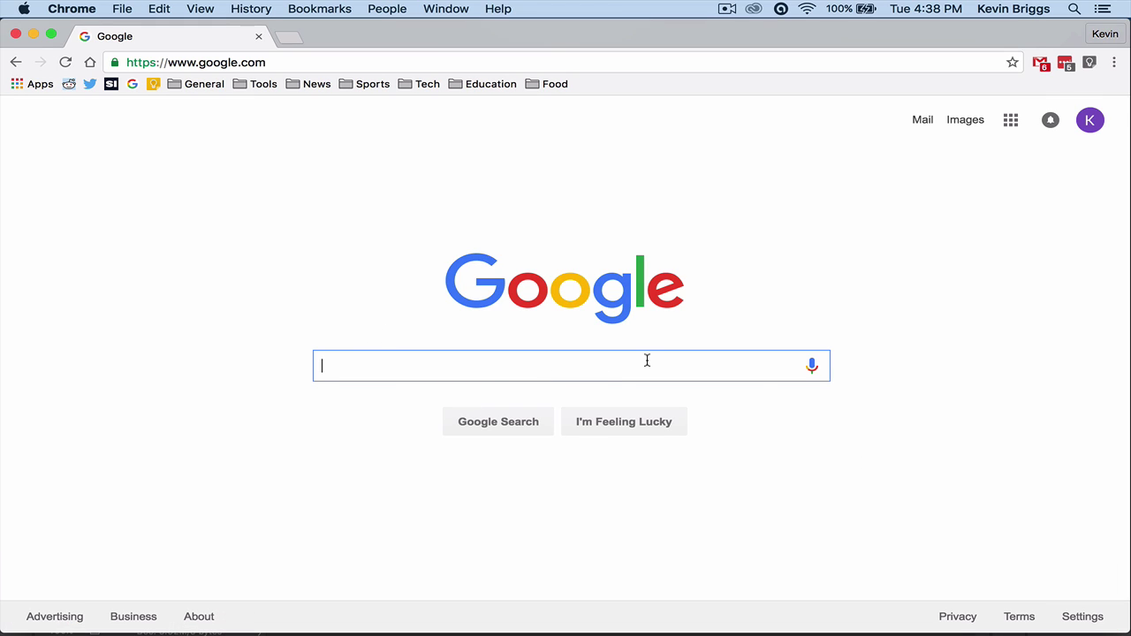
{"action": "type", "text": "beach"}
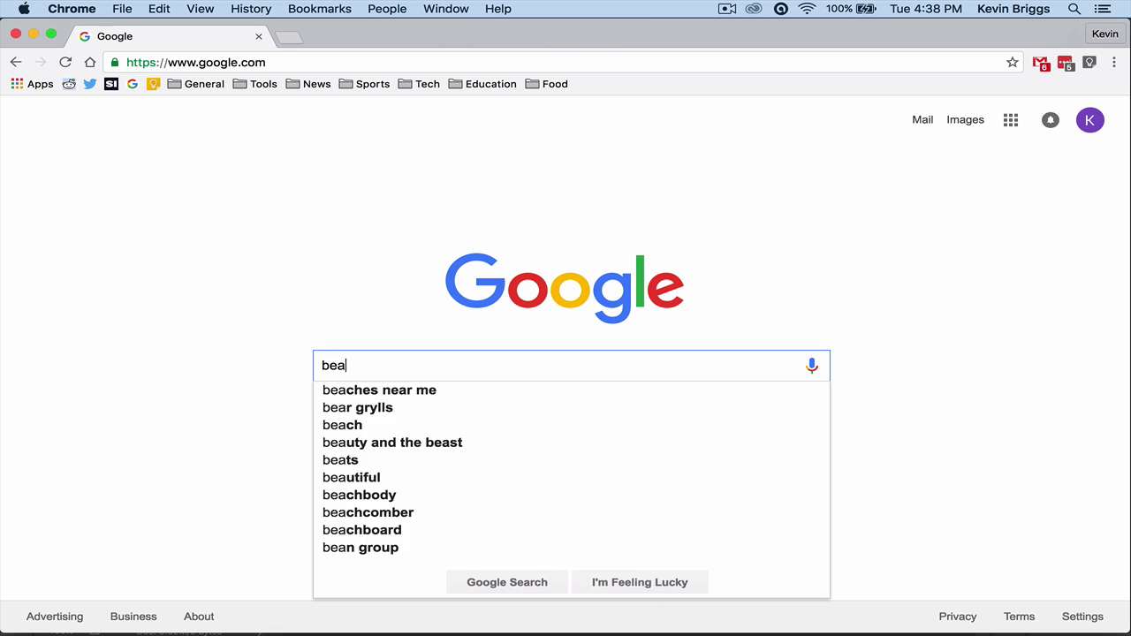
{"action": "key", "text": "Return"}
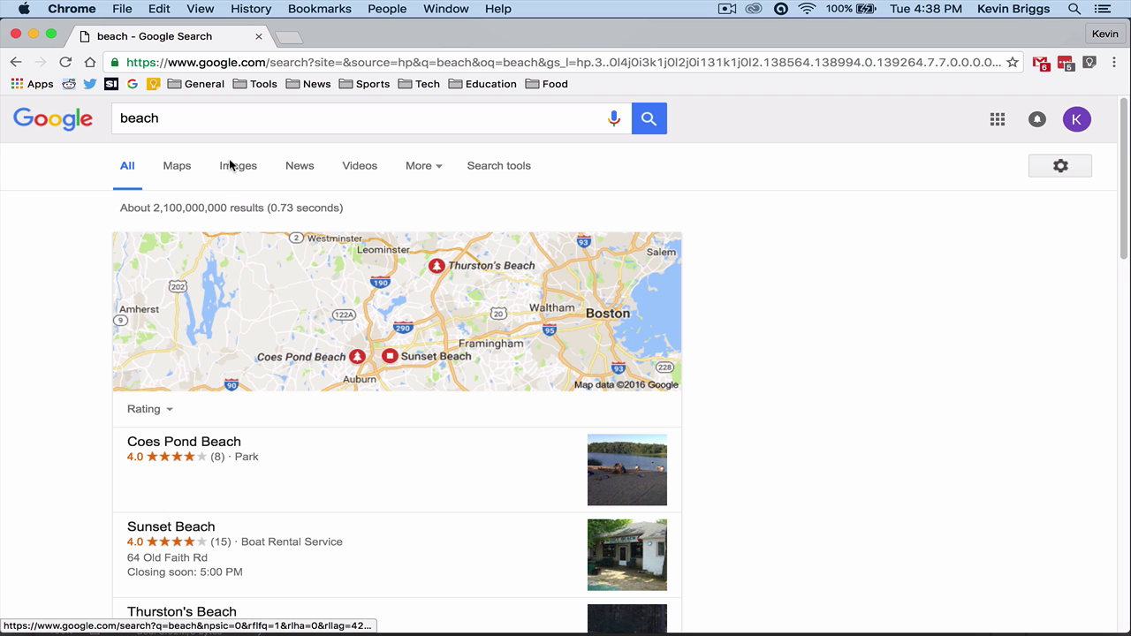
{"action": "left_click", "coordinate": [231, 171]}
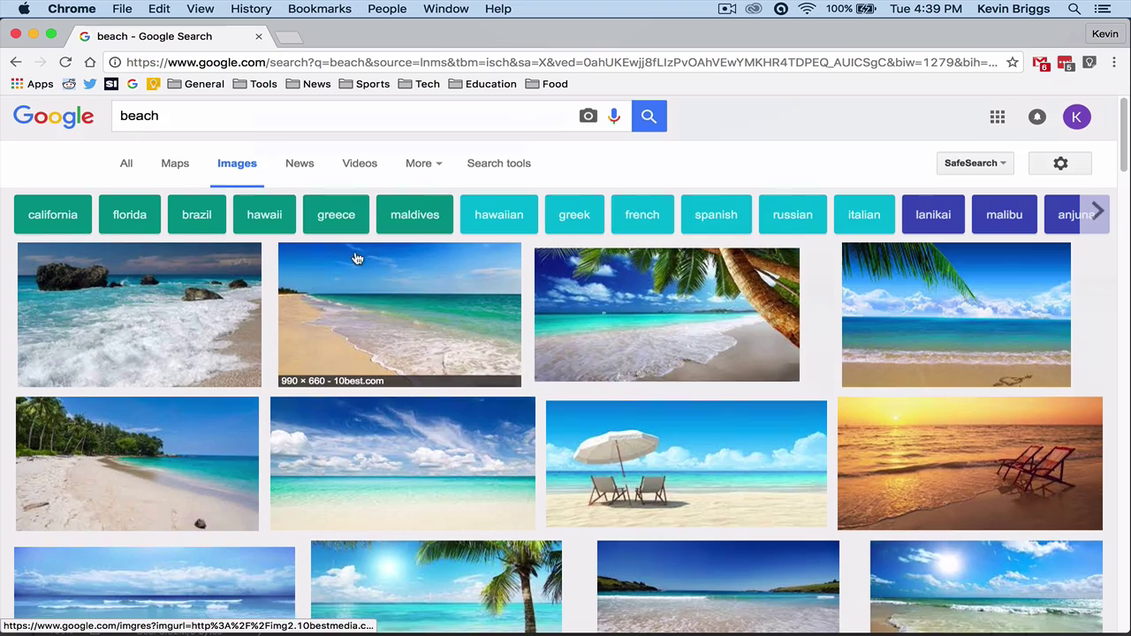
Save the beach photo with the leaning palm tree to the Desktop as the JPEG image Beach.
{"action": "scroll", "coordinate": [453, 274], "scroll_direction": "down", "scroll_amount": 1}
{"action": "mouse_move", "coordinate": [325, 255]}
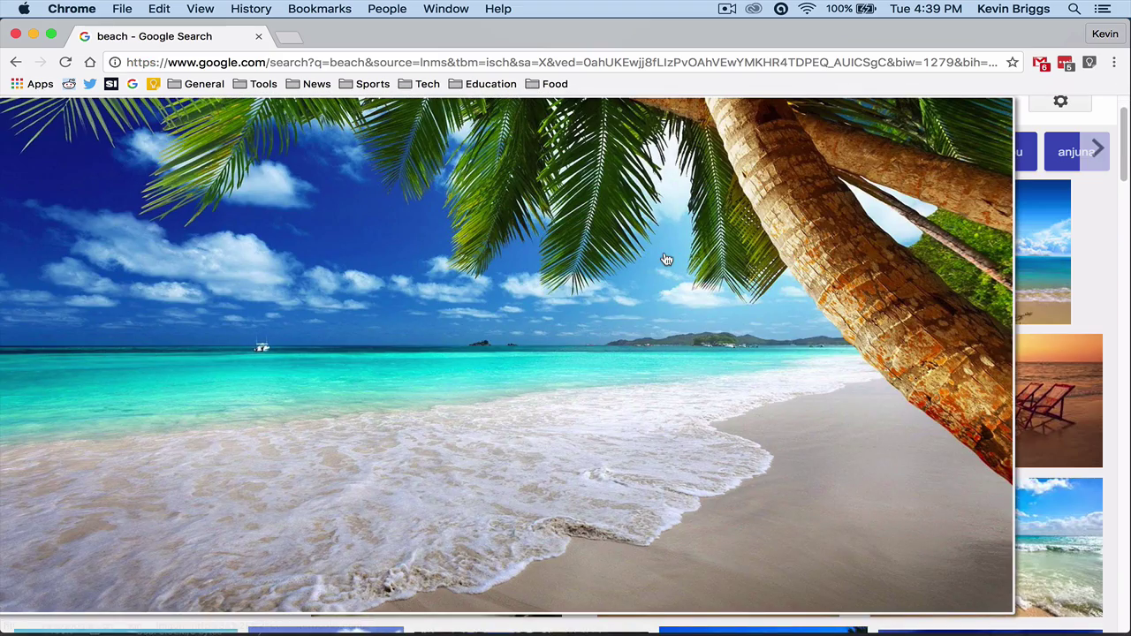
{"action": "left_click", "coordinate": [665, 258]}
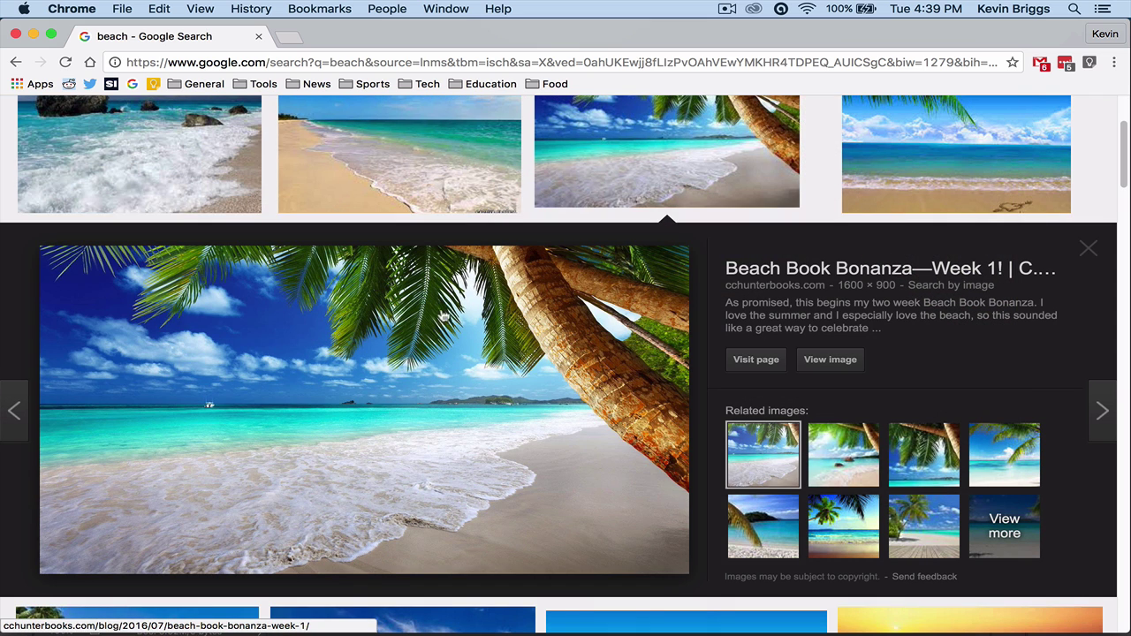
{"action": "right_click", "coordinate": [441, 316]}
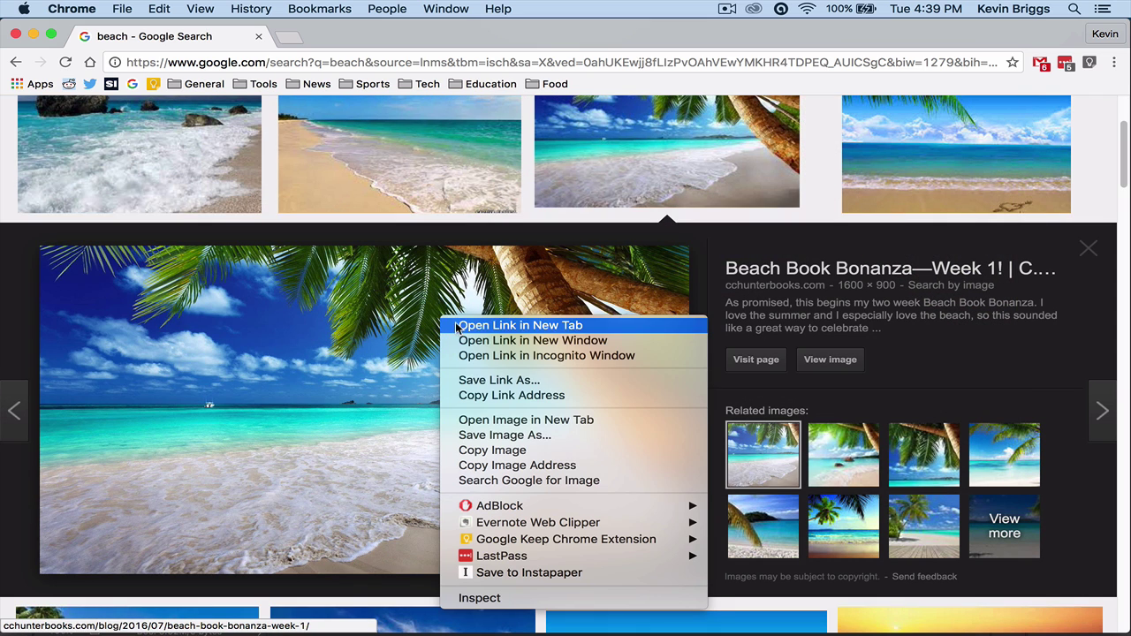
{"action": "left_click", "coordinate": [504, 434]}
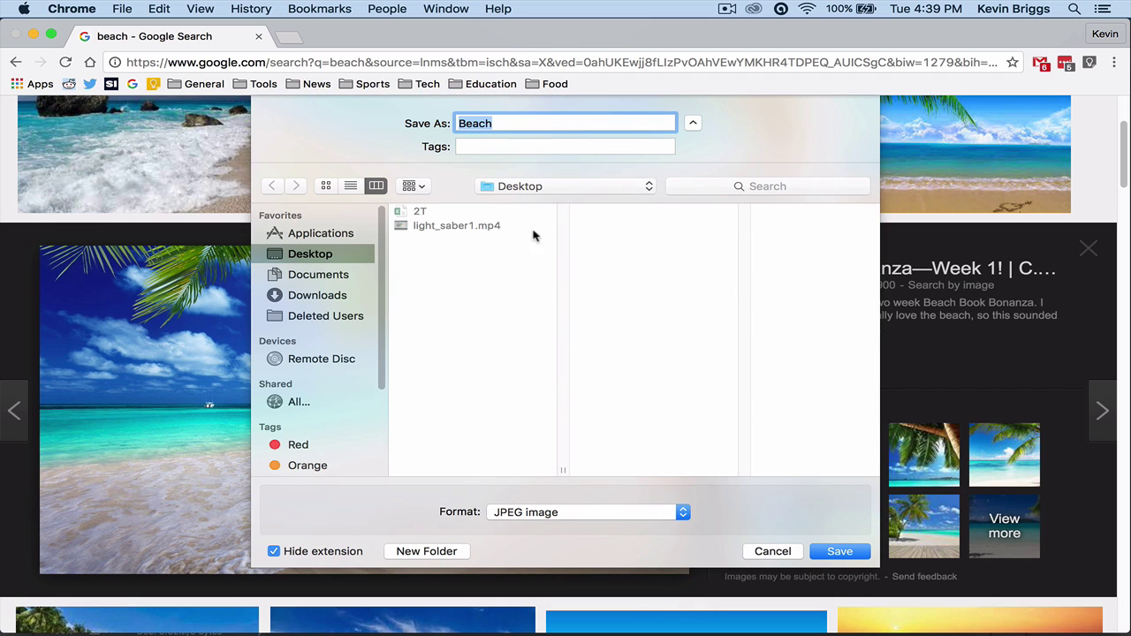
{"action": "left_click", "coordinate": [828, 552]}
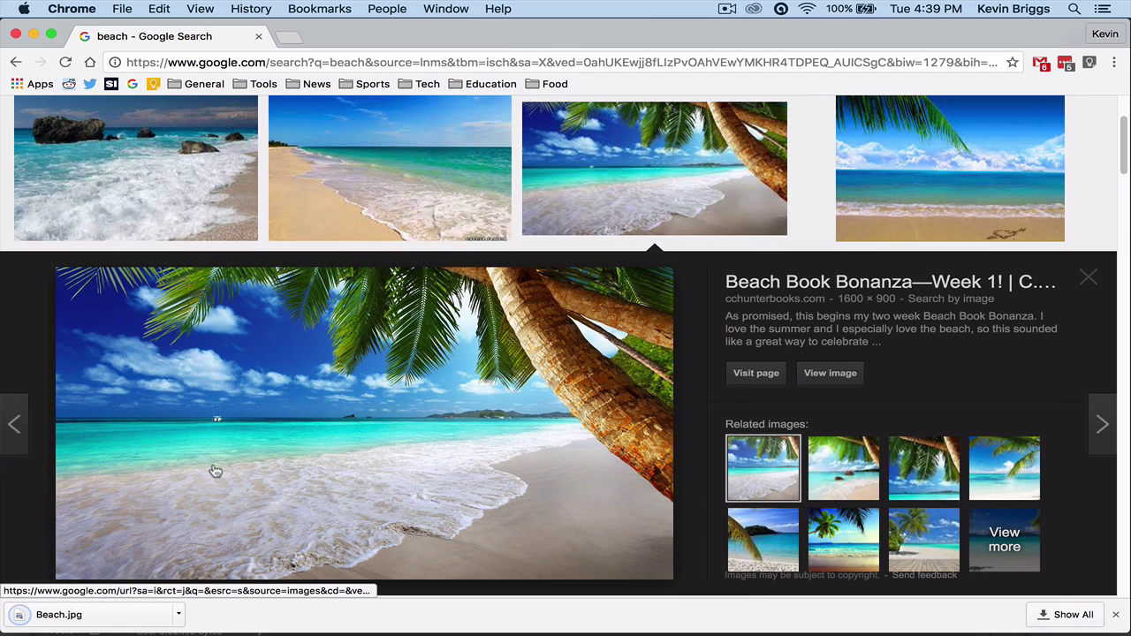
{"action": "left_click", "coordinate": [58, 615]}
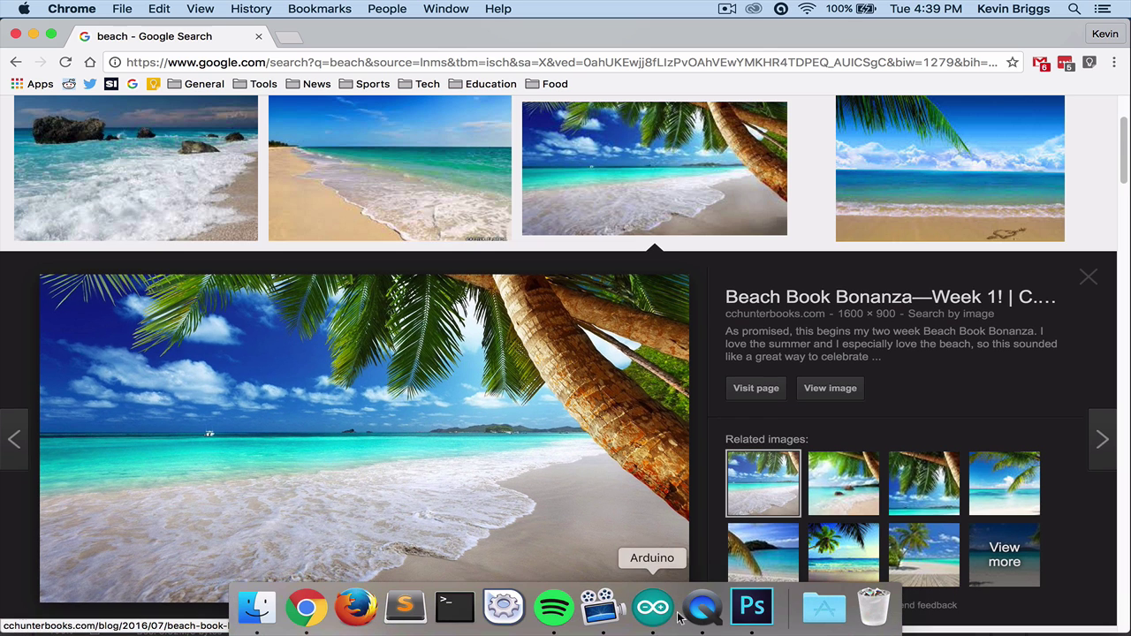
Switch to Photoshop and open Beach.jpg from the Desktop.
{"action": "left_click", "coordinate": [752, 607]}
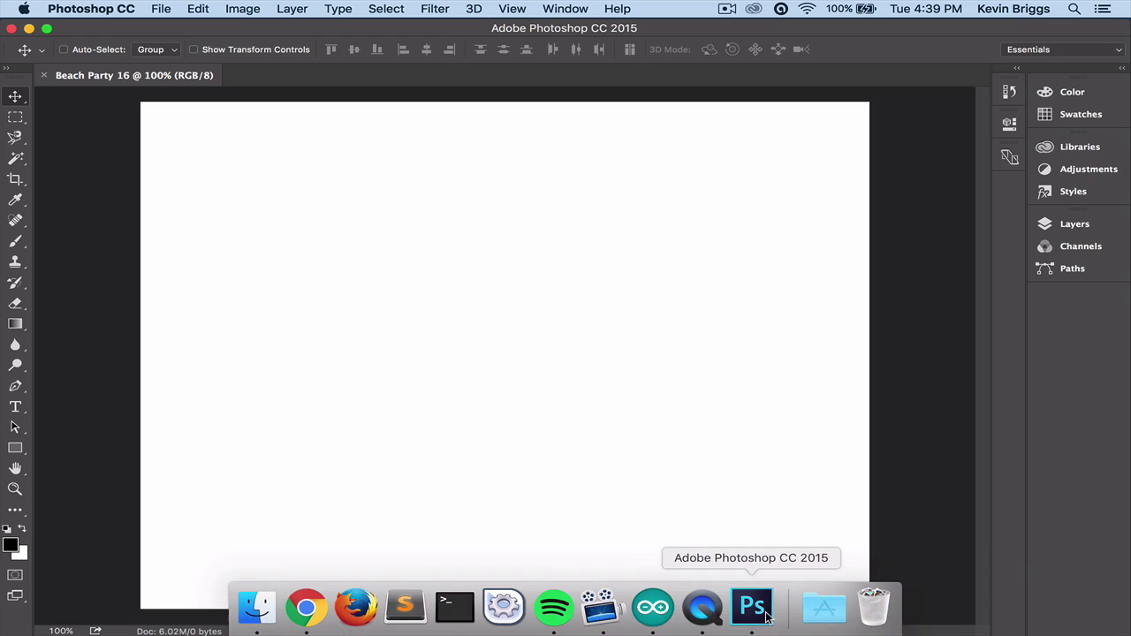
{"action": "left_click", "coordinate": [168, 11]}
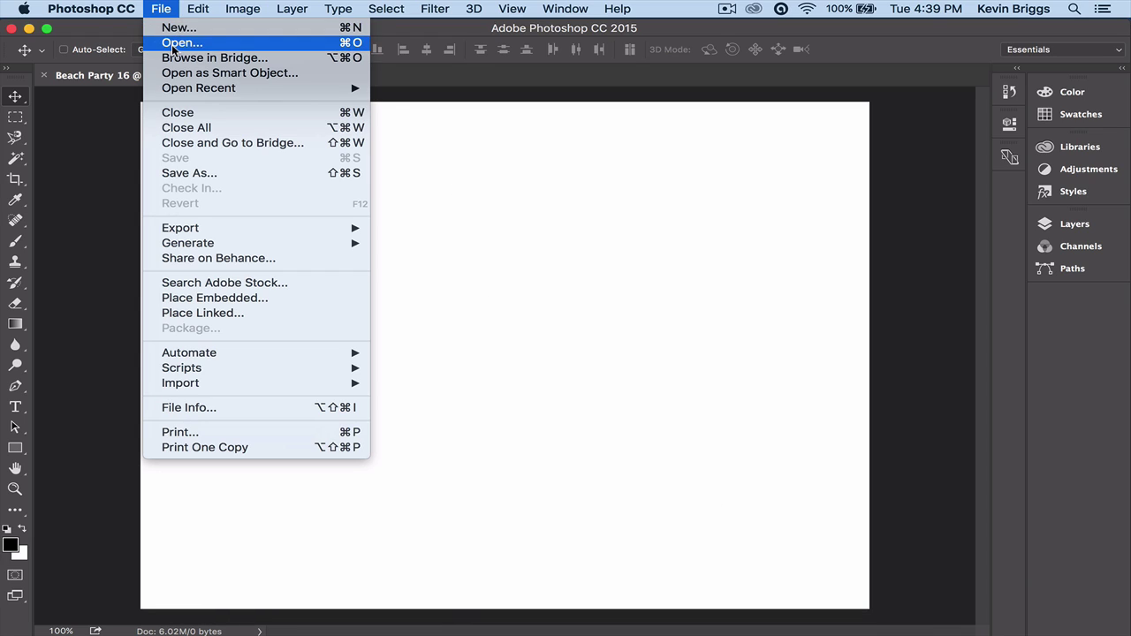
{"action": "left_click", "coordinate": [173, 44]}
{"action": "left_click", "coordinate": [442, 124]}
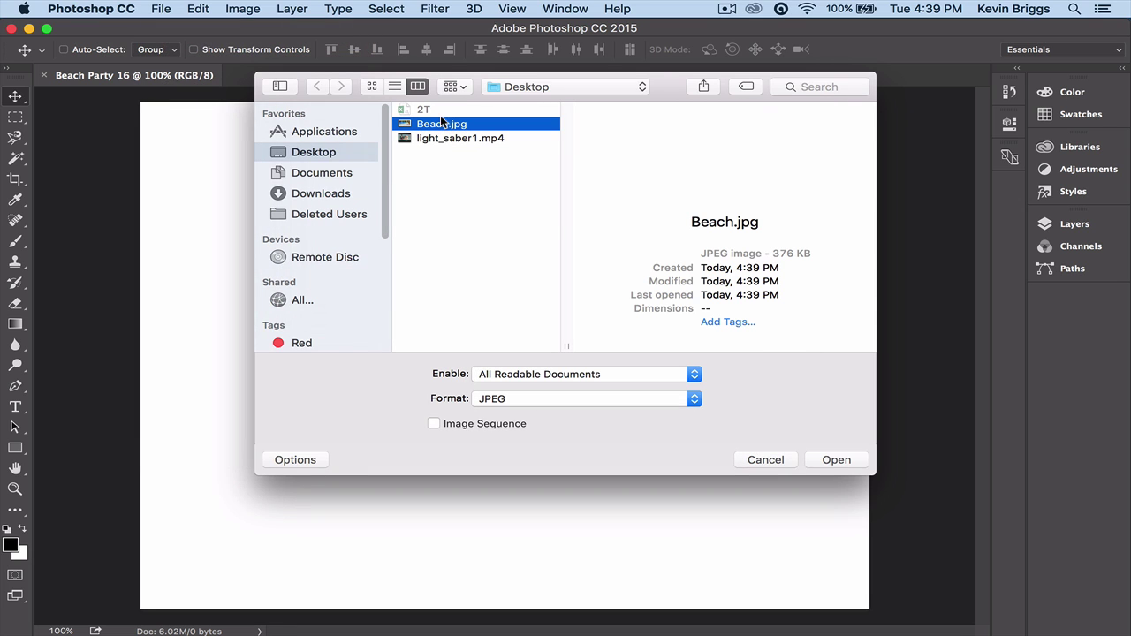
{"action": "left_click", "coordinate": [835, 459]}
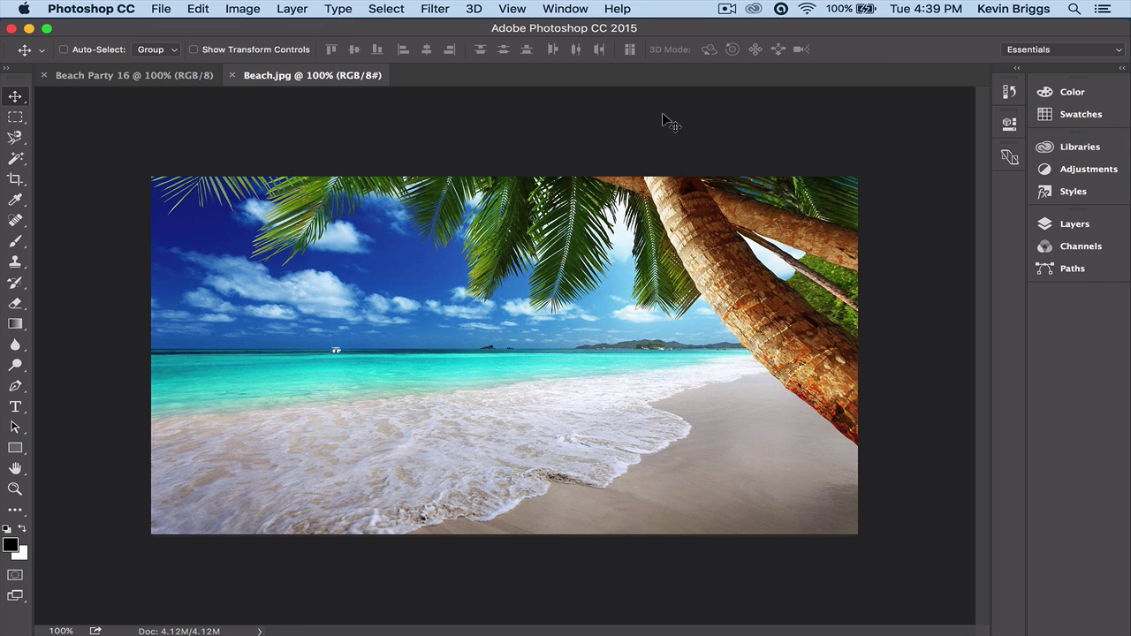
Switch back and forth between the Beach Party 16 and Beach.jpg documents to view both canvases.
{"action": "left_click", "coordinate": [193, 76]}
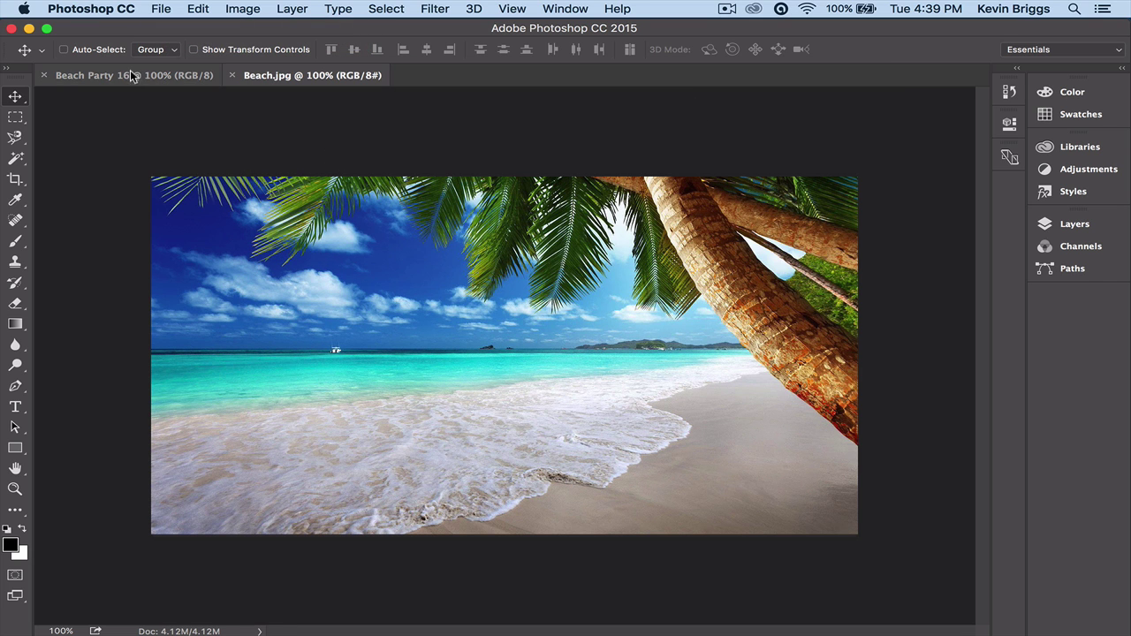
{"action": "left_click", "coordinate": [301, 76]}
{"action": "left_click", "coordinate": [91, 76]}
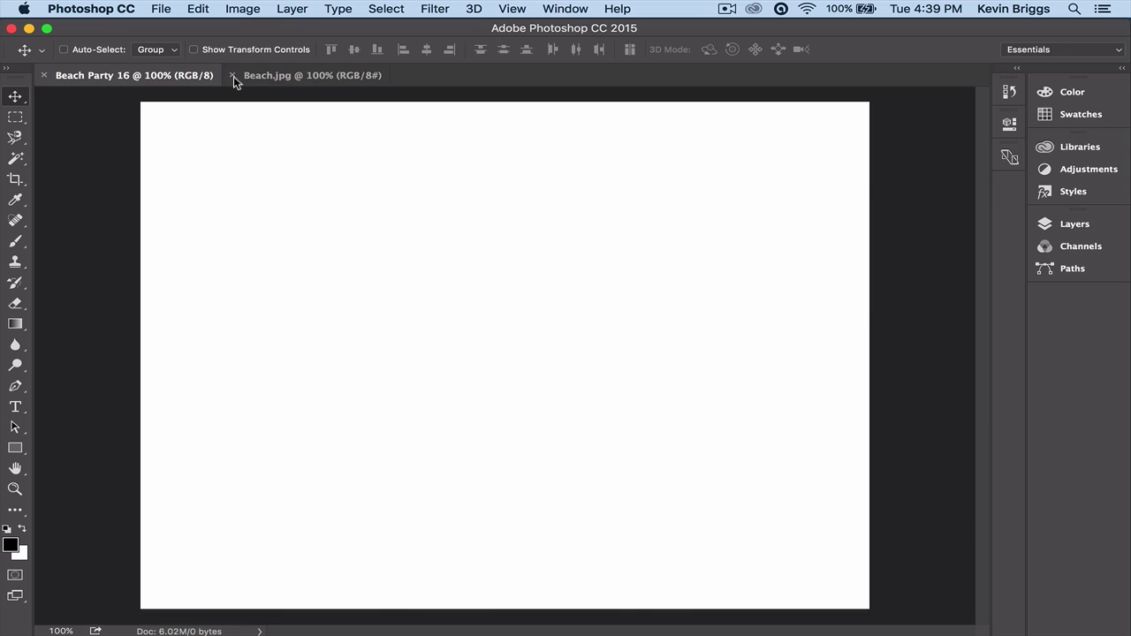
{"action": "left_click", "coordinate": [305, 77]}
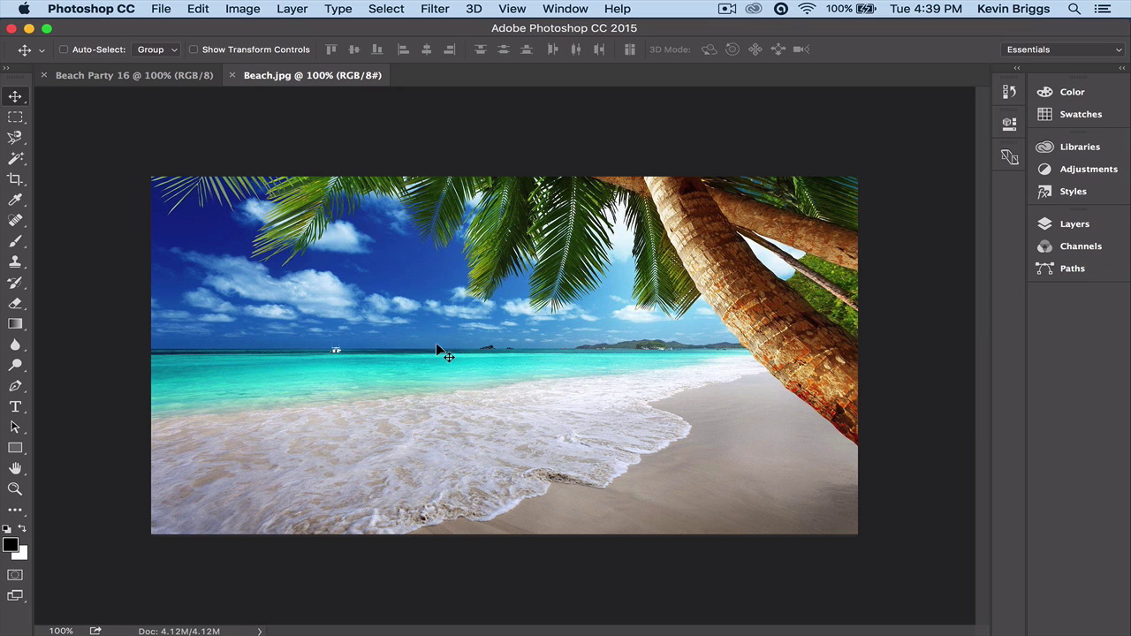
{"action": "left_click", "coordinate": [153, 80]}
{"action": "left_click", "coordinate": [307, 75]}
Copy the Background layer of Beach.jpg into the Beach Party 16 document and position the photo in the upper part of the canvas.
{"action": "left_click", "coordinate": [1074, 224]}
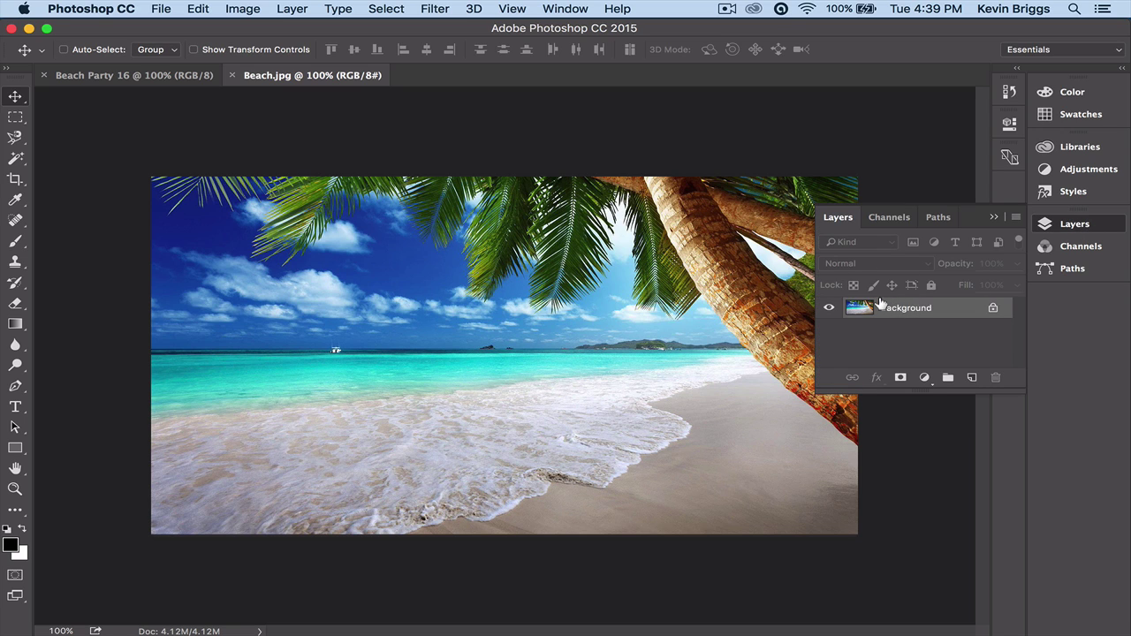
{"action": "left_click_drag", "start_coordinate": [917, 307], "coordinate": [380, 238]}
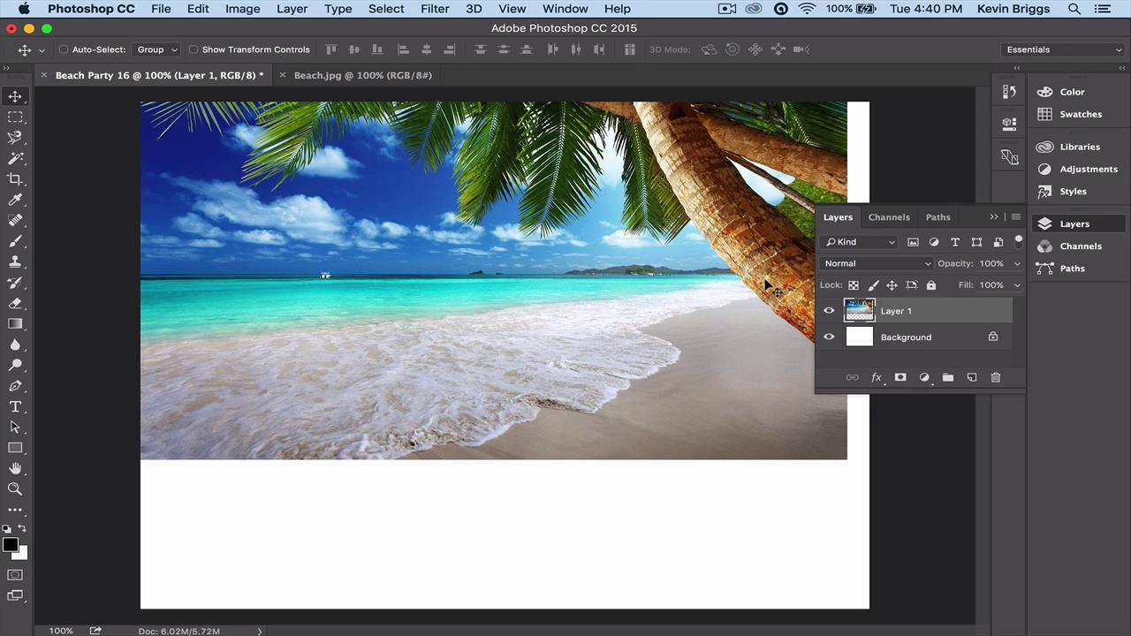
{"action": "mouse_move", "coordinate": [892, 311]}
{"action": "left_mouse_down"}
{"action": "mouse_move", "coordinate": [899, 361]}
{"action": "mouse_move", "coordinate": [902, 320]}
{"action": "left_mouse_up"}
{"action": "left_click_drag", "start_coordinate": [452, 211], "coordinate": [463, 227]}
{"action": "left_click_drag", "start_coordinate": [517, 245], "coordinate": [517, 245]}
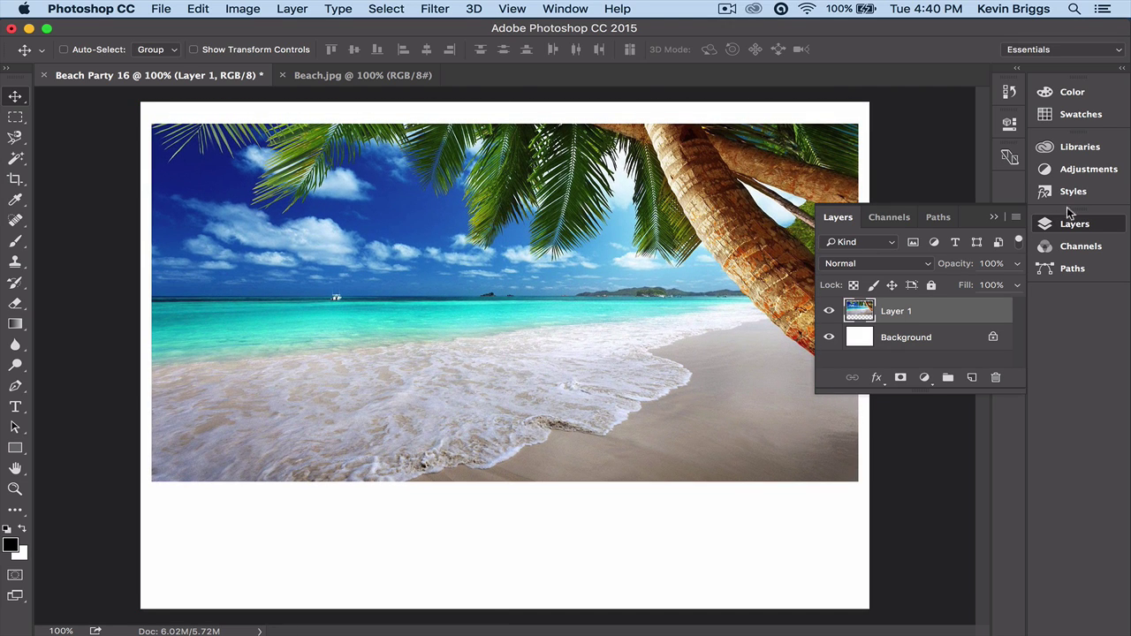
{"action": "left_click", "coordinate": [1003, 219]}
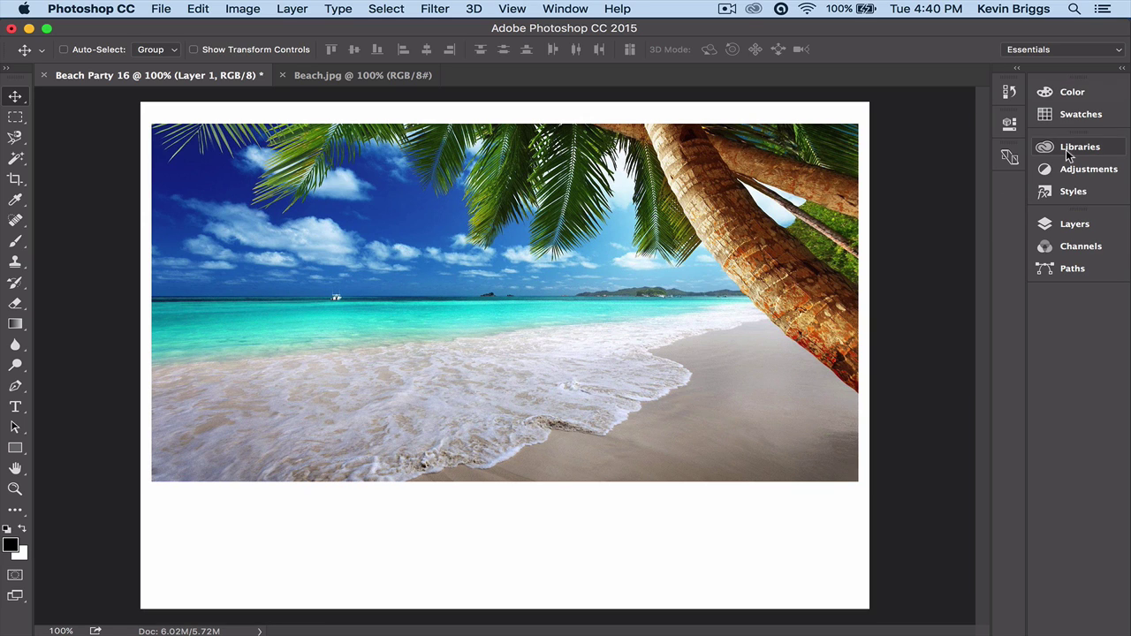
Switch the workspace to Painting to see its layout, and return it to Essentials (Default).
{"action": "left_click", "coordinate": [574, 8]}
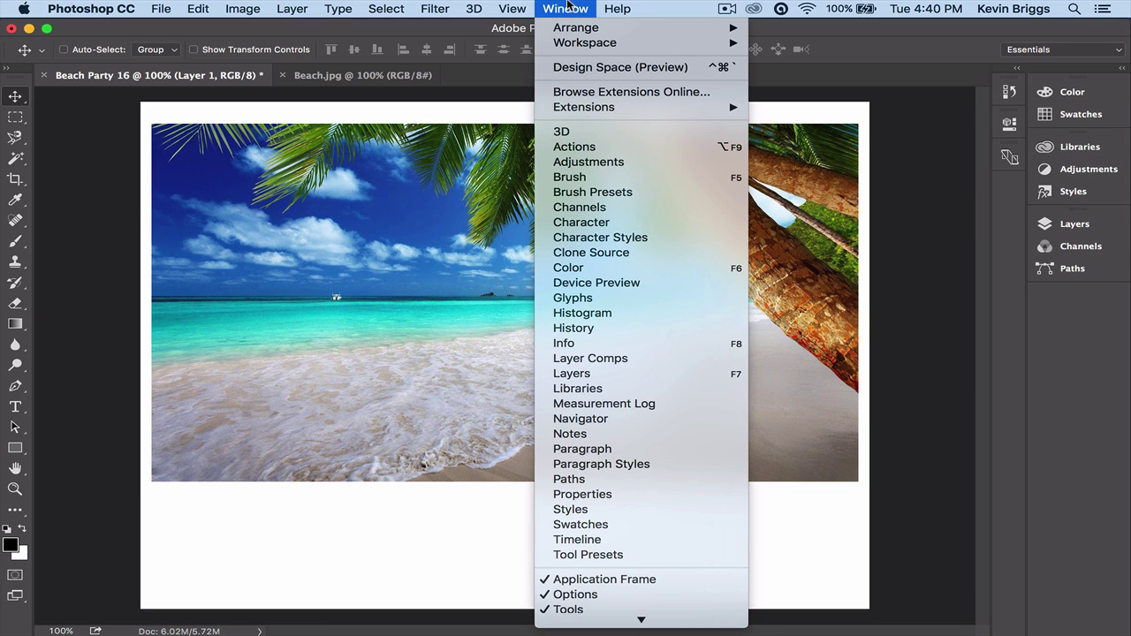
{"action": "mouse_move", "coordinate": [583, 43]}
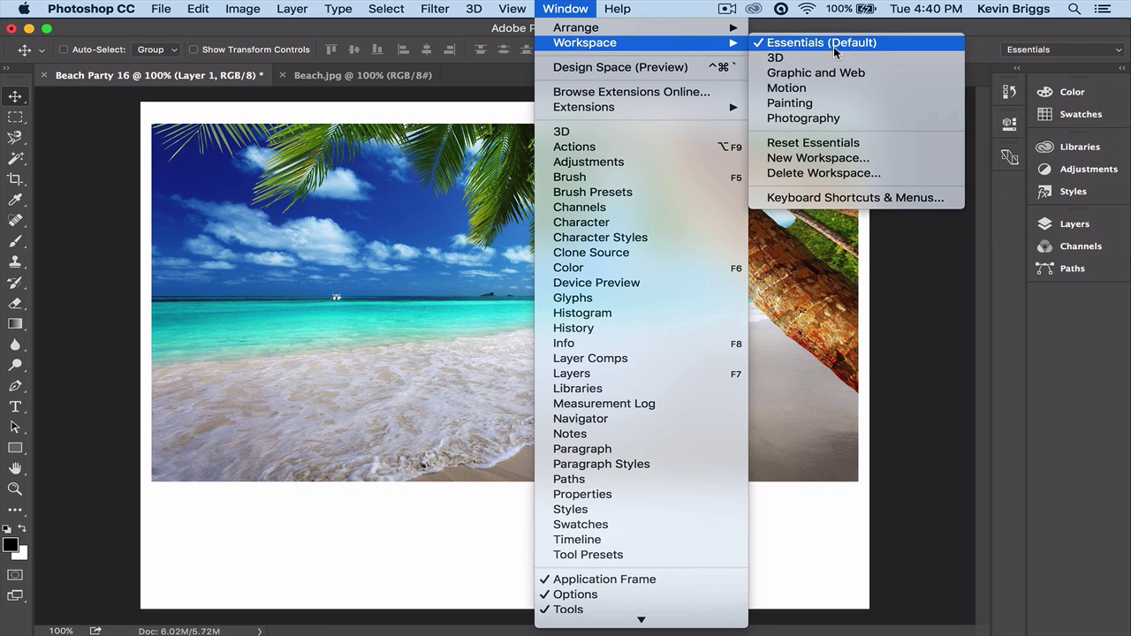
{"action": "left_click", "coordinate": [816, 102]}
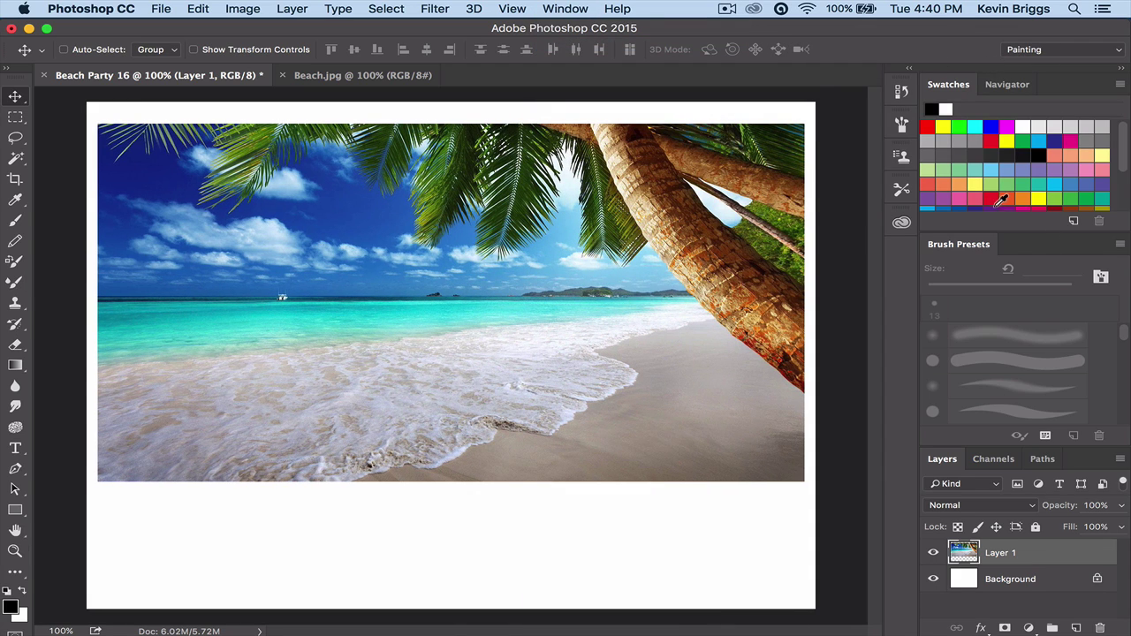
{"action": "left_click", "coordinate": [566, 11]}
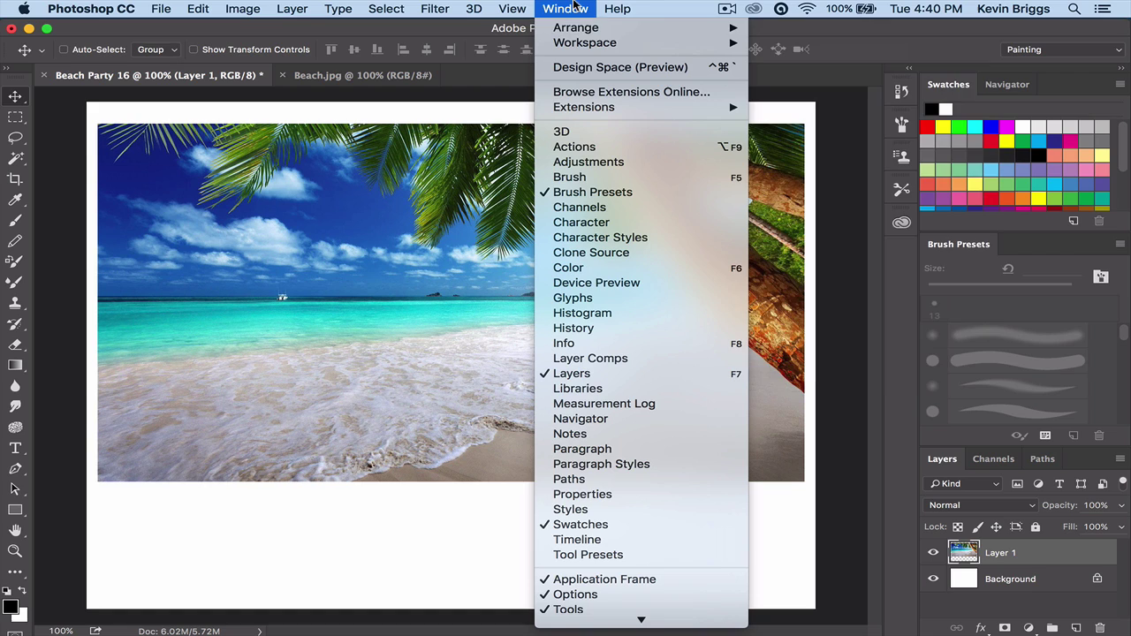
{"action": "mouse_move", "coordinate": [576, 45]}
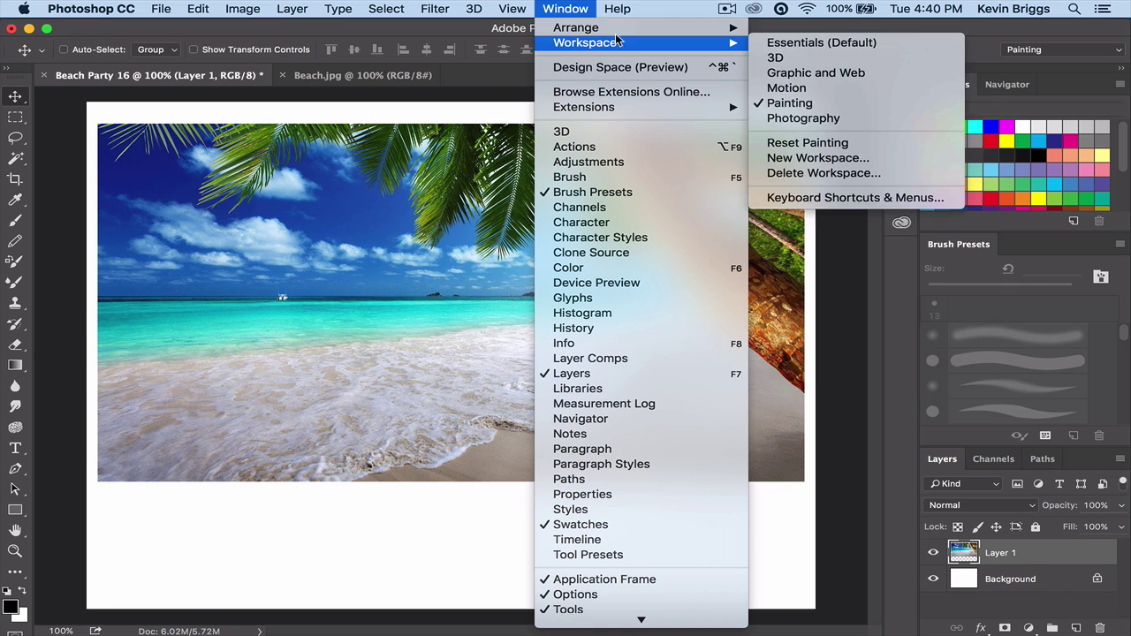
{"action": "left_click", "coordinate": [828, 44]}
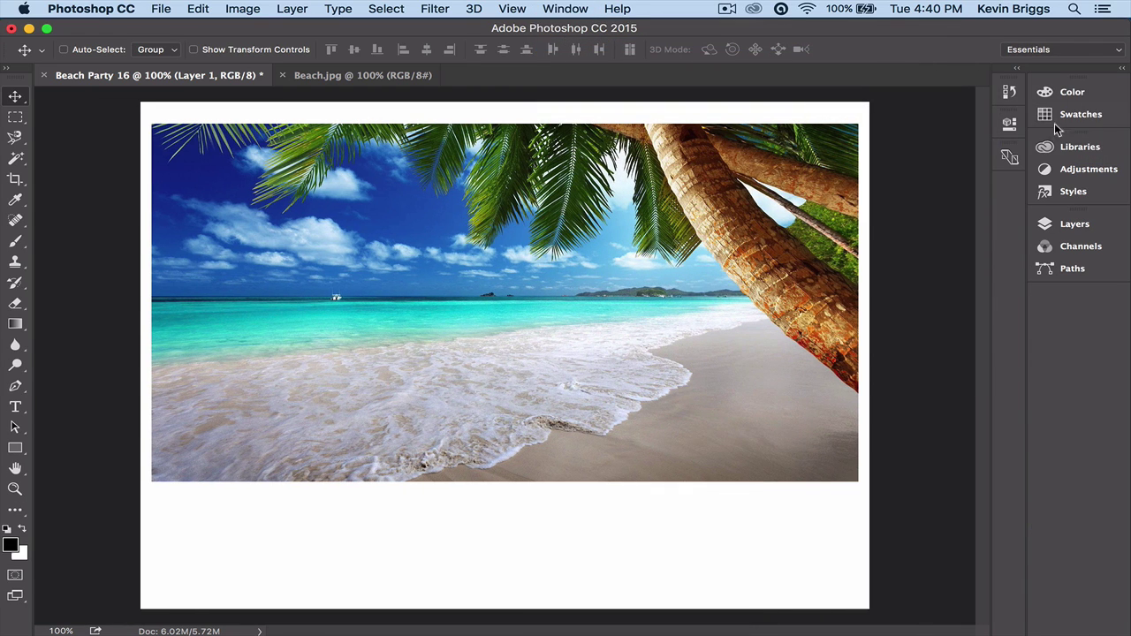
Move the beach photo to the canvas's upper-left corner and scale it proportionally to 128.44% with Free Transform.
{"action": "left_click_drag", "start_coordinate": [701, 225], "coordinate": [690, 194]}
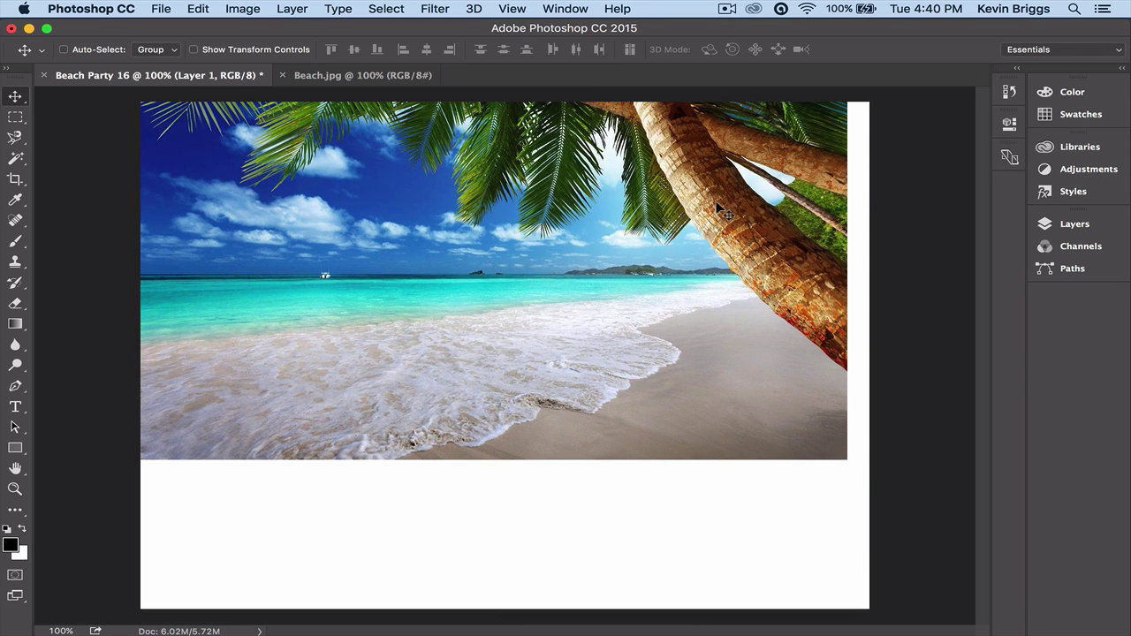
{"action": "left_click", "coordinate": [200, 9]}
{"action": "mouse_move", "coordinate": [255, 344]}
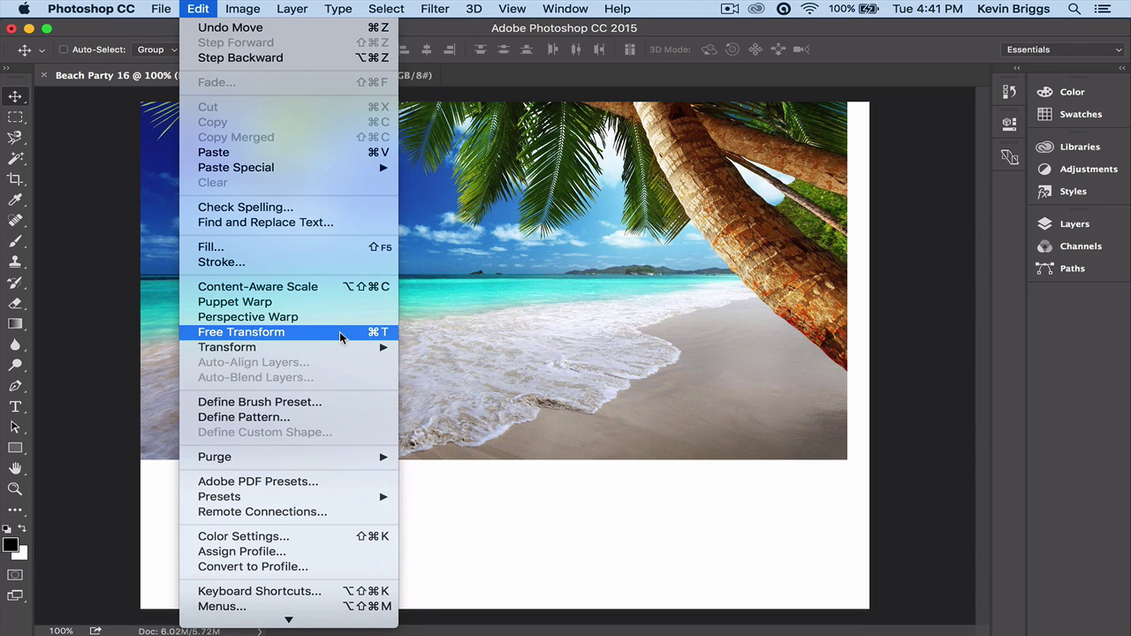
{"action": "left_click", "coordinate": [340, 332]}
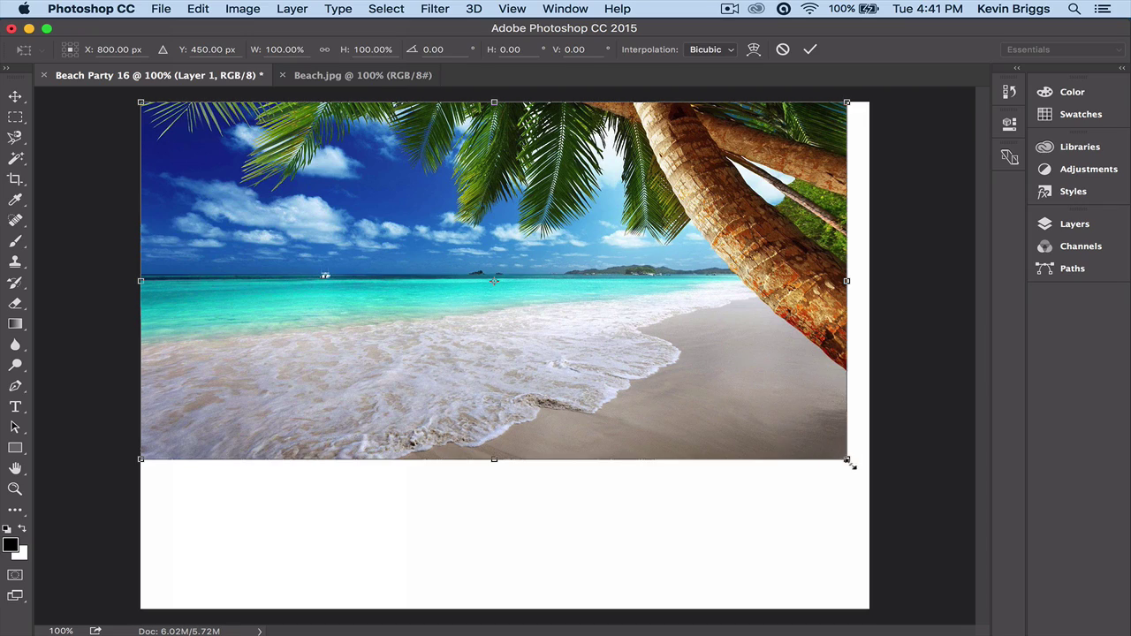
{"action": "left_click_drag", "start_coordinate": [848, 461], "coordinate": [1049, 562]}
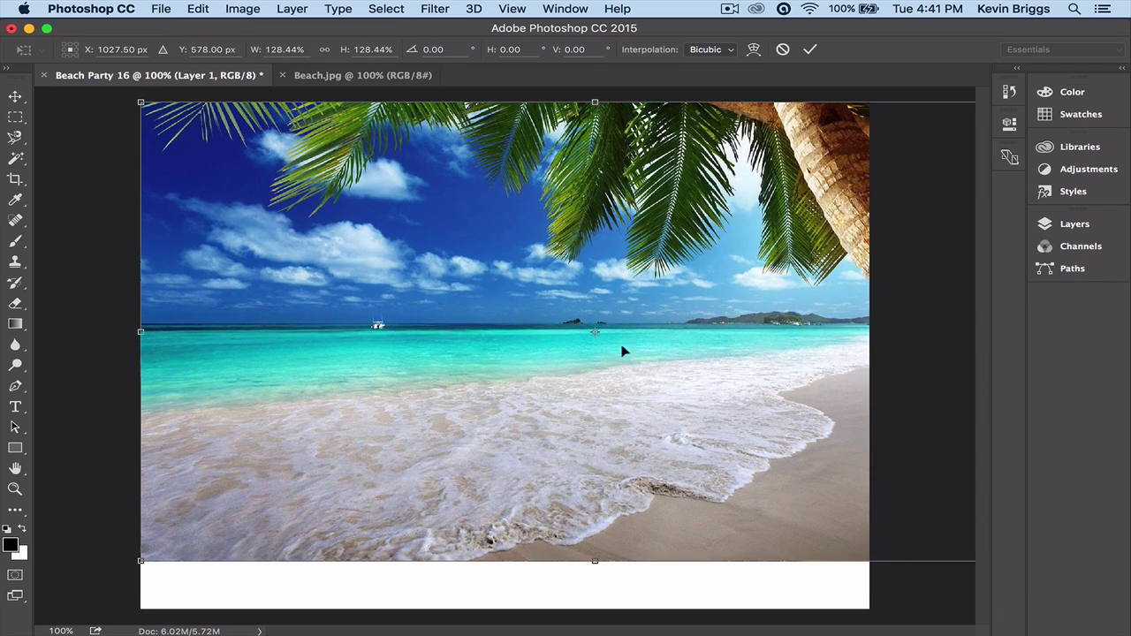
Shift the enlarged beach photo left so more of the palm trunk shows, and apply the transformation.
{"action": "mouse_move", "coordinate": [574, 271]}
{"action": "left_mouse_down"}
{"action": "mouse_move", "coordinate": [574, 308]}
{"action": "mouse_move", "coordinate": [568, 263]}
{"action": "mouse_move", "coordinate": [564, 273]}
{"action": "left_mouse_up"}
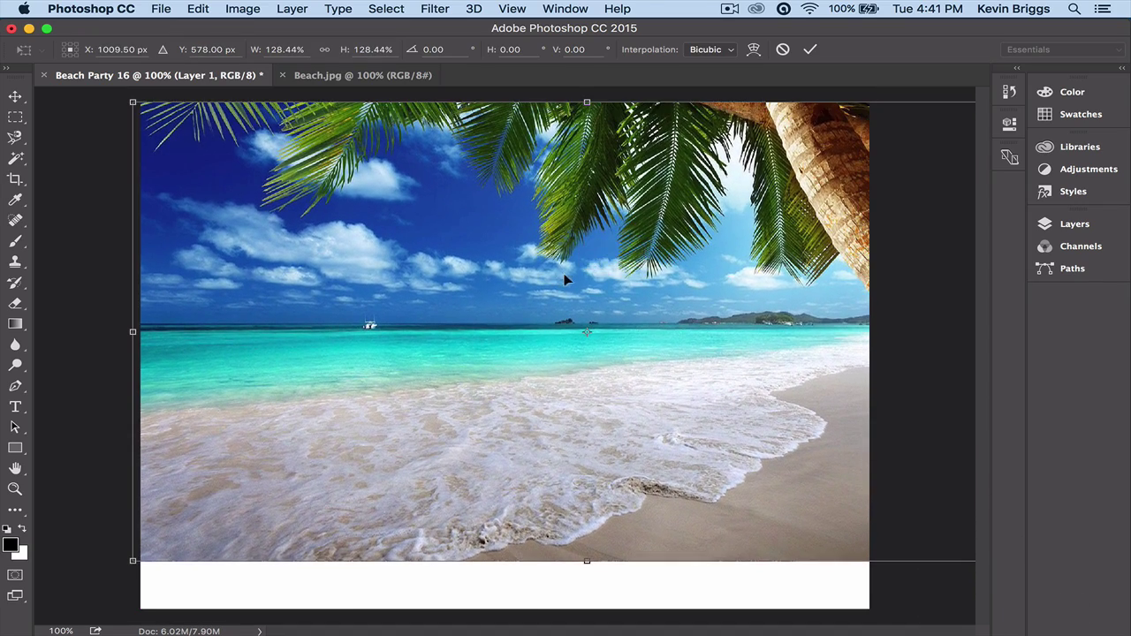
{"action": "left_click_drag", "start_coordinate": [591, 483], "coordinate": [550, 483]}
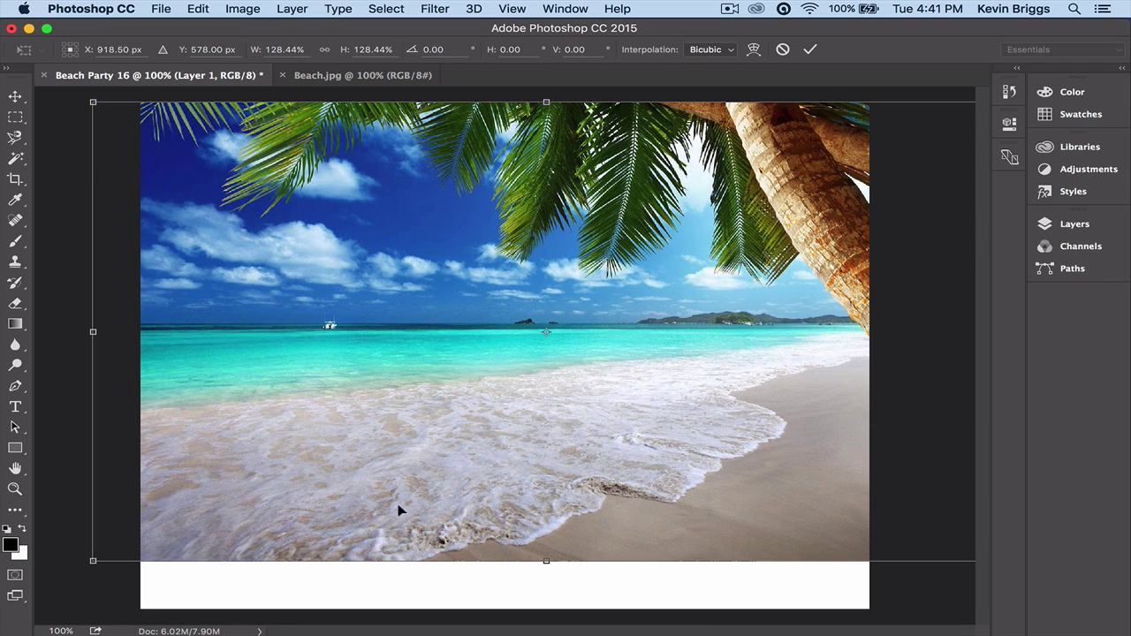
{"action": "left_click", "coordinate": [15, 491]}
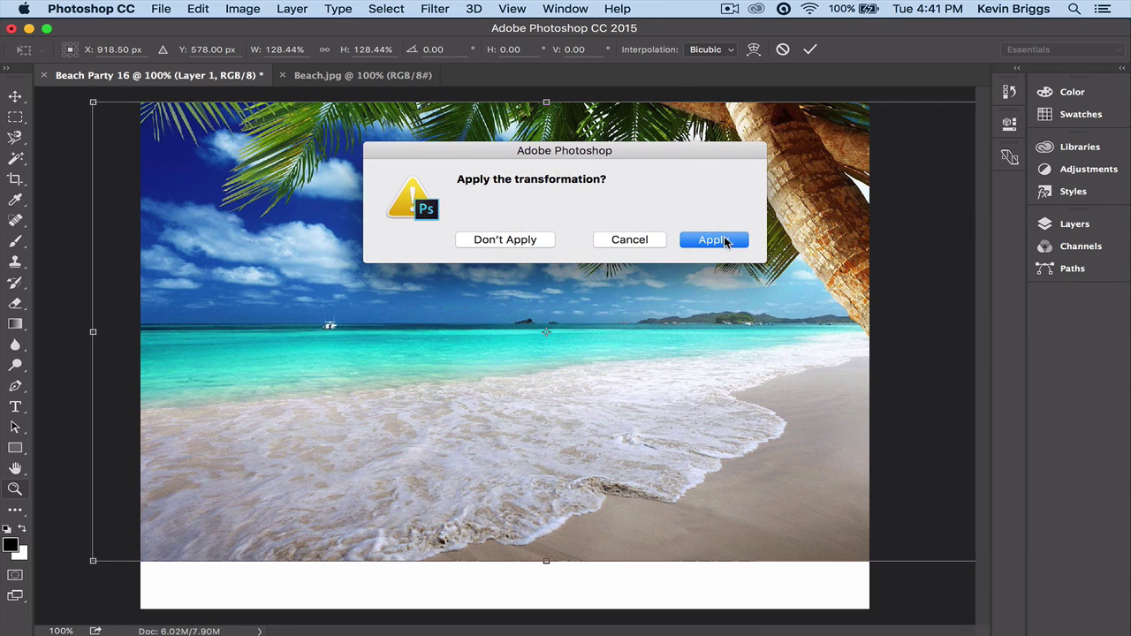
{"action": "left_click", "coordinate": [713, 240]}
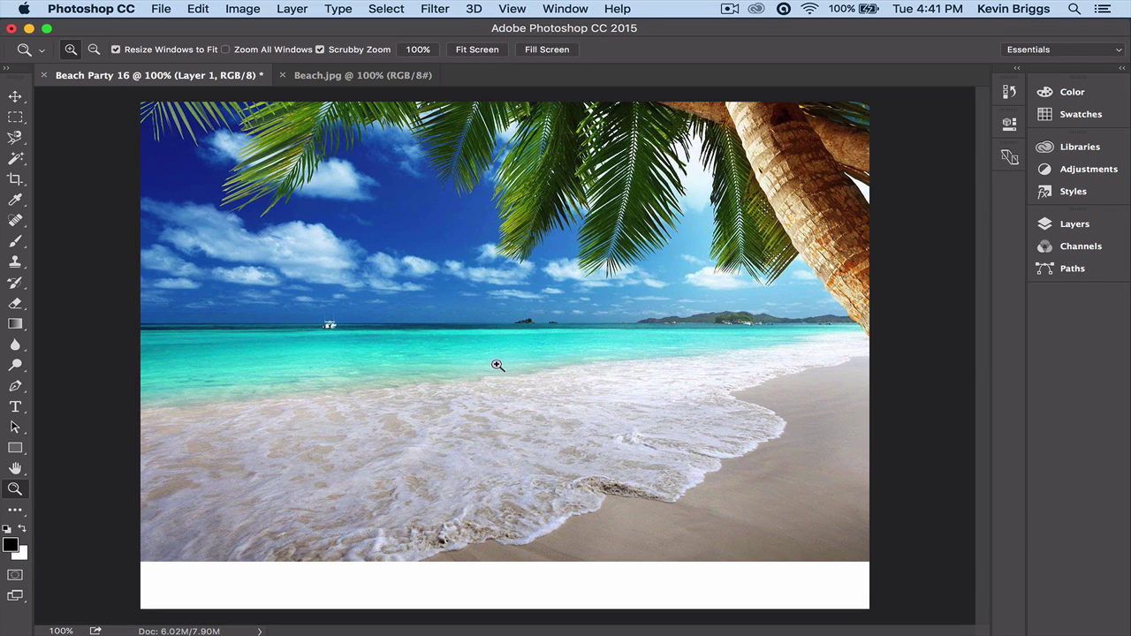
Enlarge the beach photo by about 110.8% with Free Transform so it covers the whole canvas, and apply it.
{"action": "key", "text": "alt"}
{"action": "key", "text": "alt"}
{"action": "left_click", "coordinate": [498, 395], "text": "alt"}
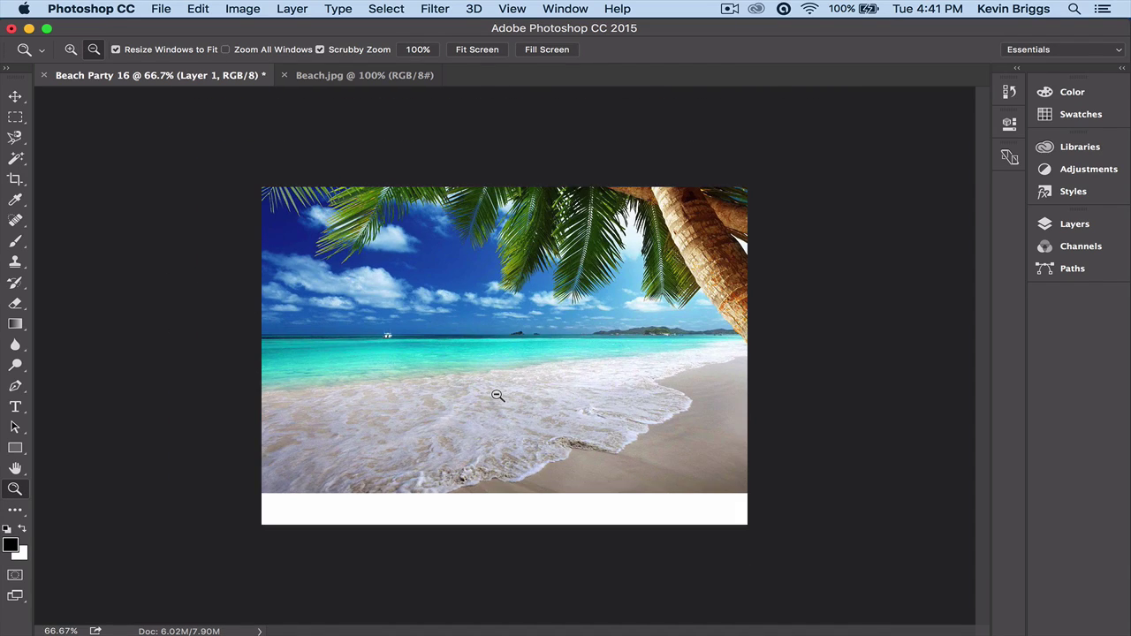
{"action": "left_click", "coordinate": [498, 396], "text": "alt"}
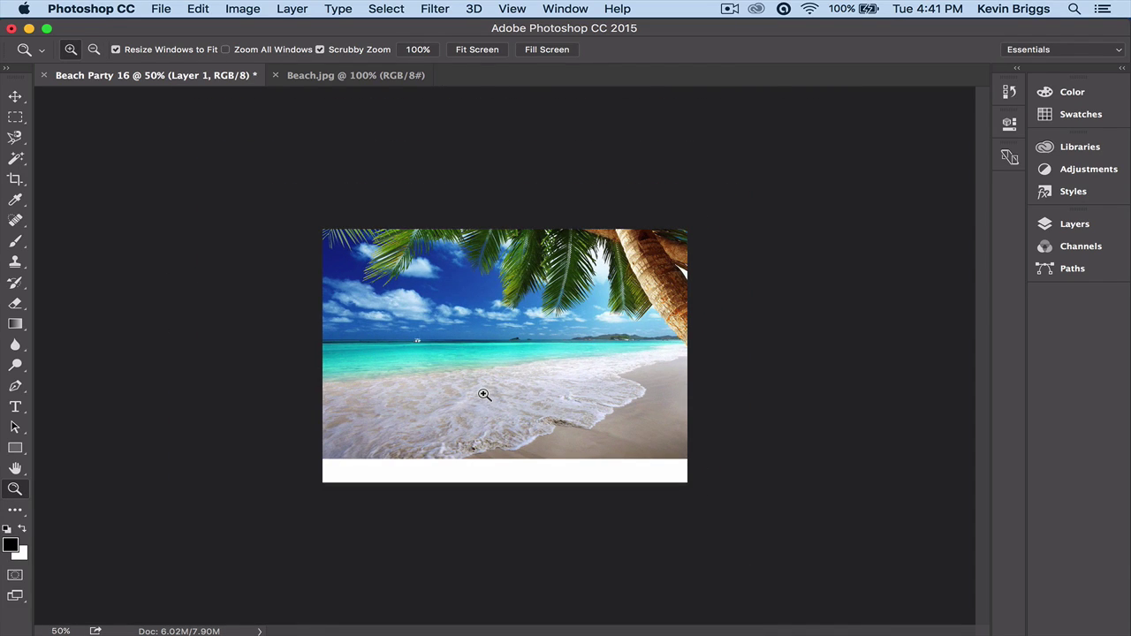
{"action": "key", "text": "super+t"}
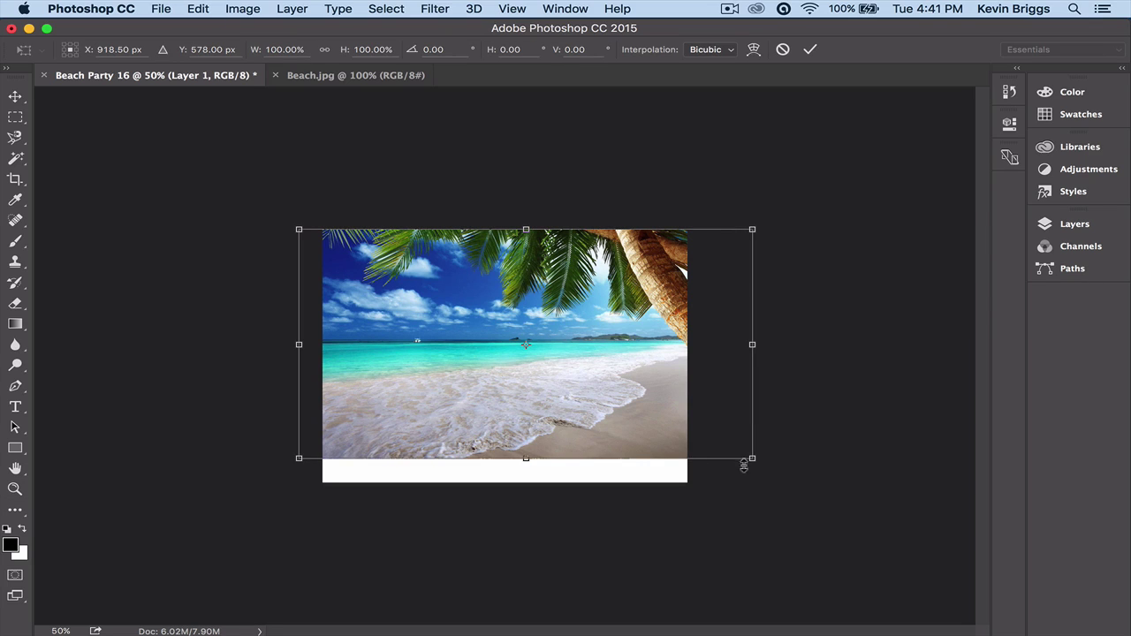
{"action": "left_click_drag", "start_coordinate": [750, 457], "coordinate": [795, 502]}
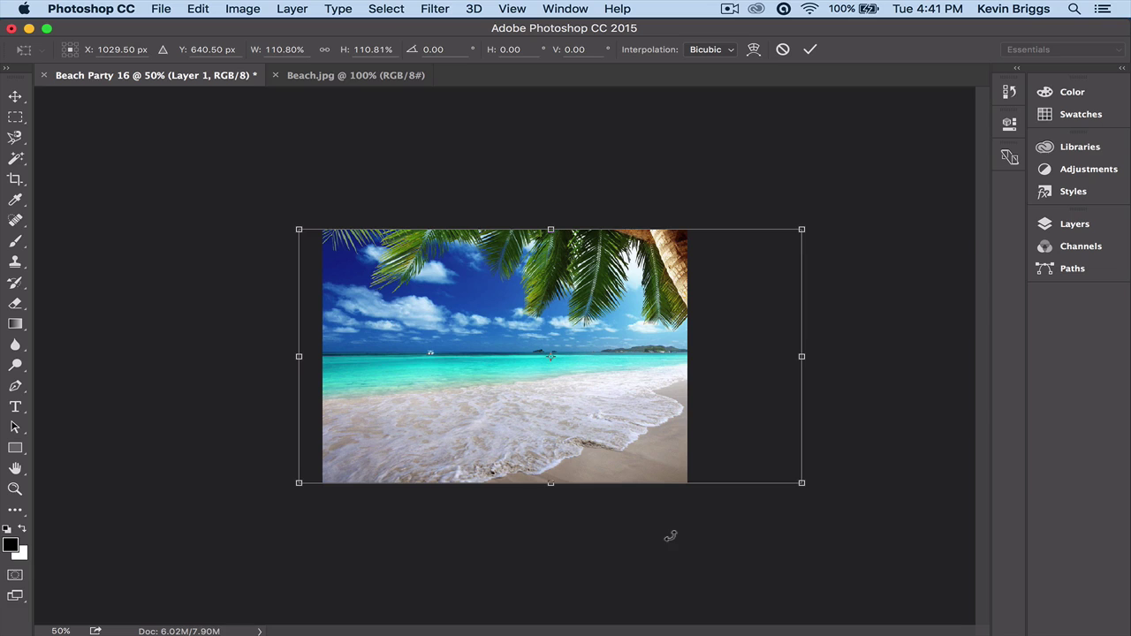
{"action": "left_click", "coordinate": [15, 95]}
{"action": "left_click", "coordinate": [714, 241]}
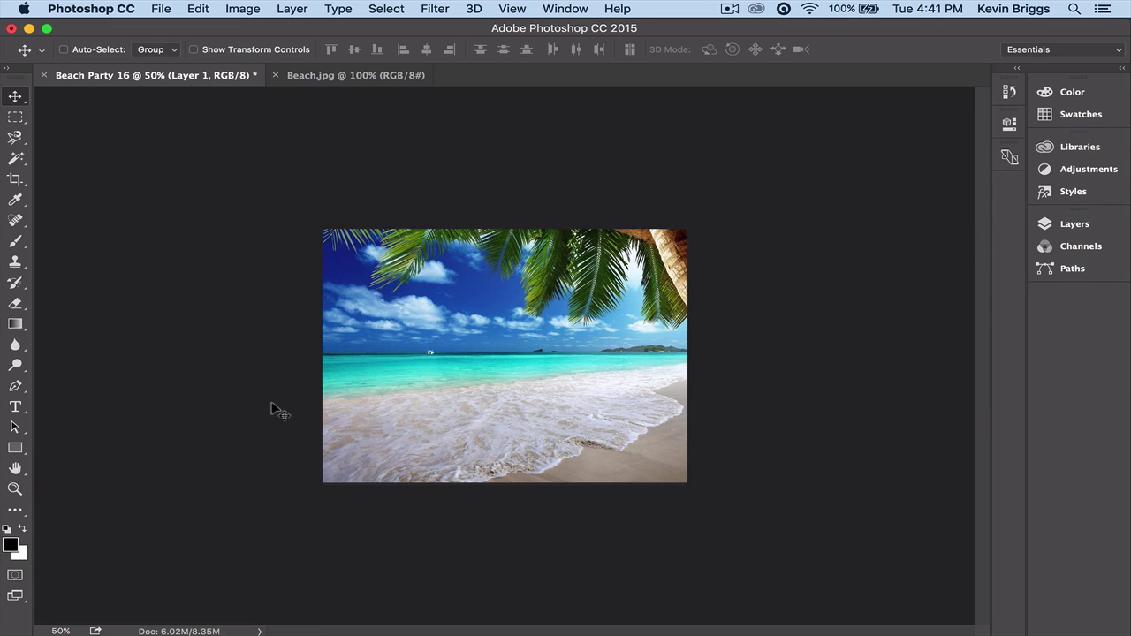
{"action": "key", "text": "z"}
{"action": "left_click", "coordinate": [516, 362]}
{"action": "left_click", "coordinate": [514, 361]}
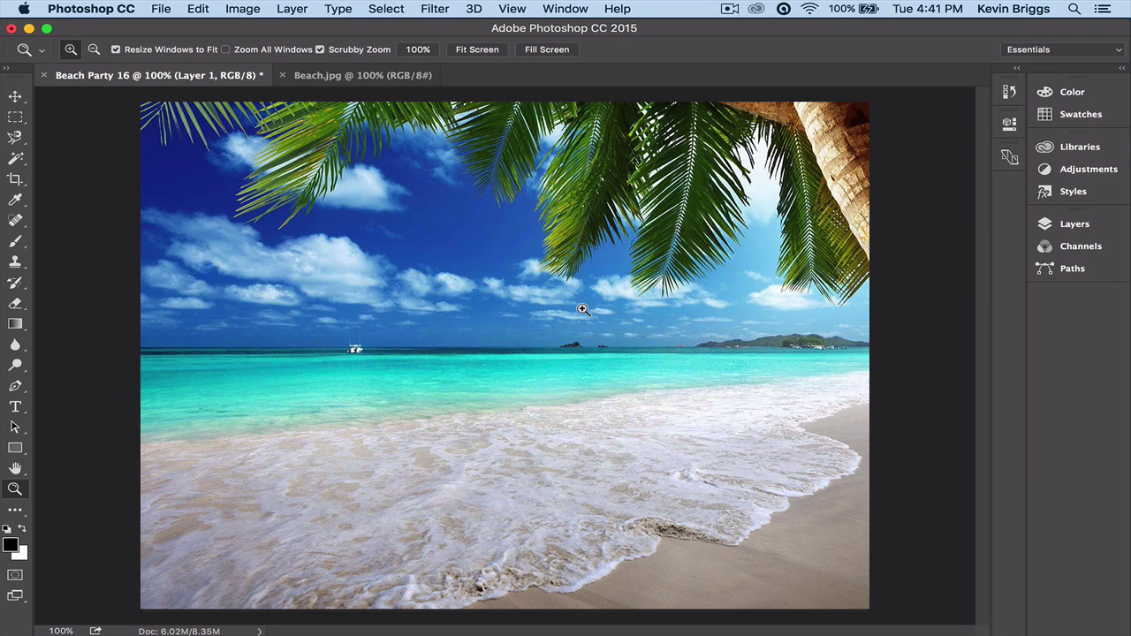
Open Photo Booth from the Applications folder and move its window to uncover part of the Beach Party 16 canvas.
{"action": "mouse_move", "coordinate": [798, 629]}
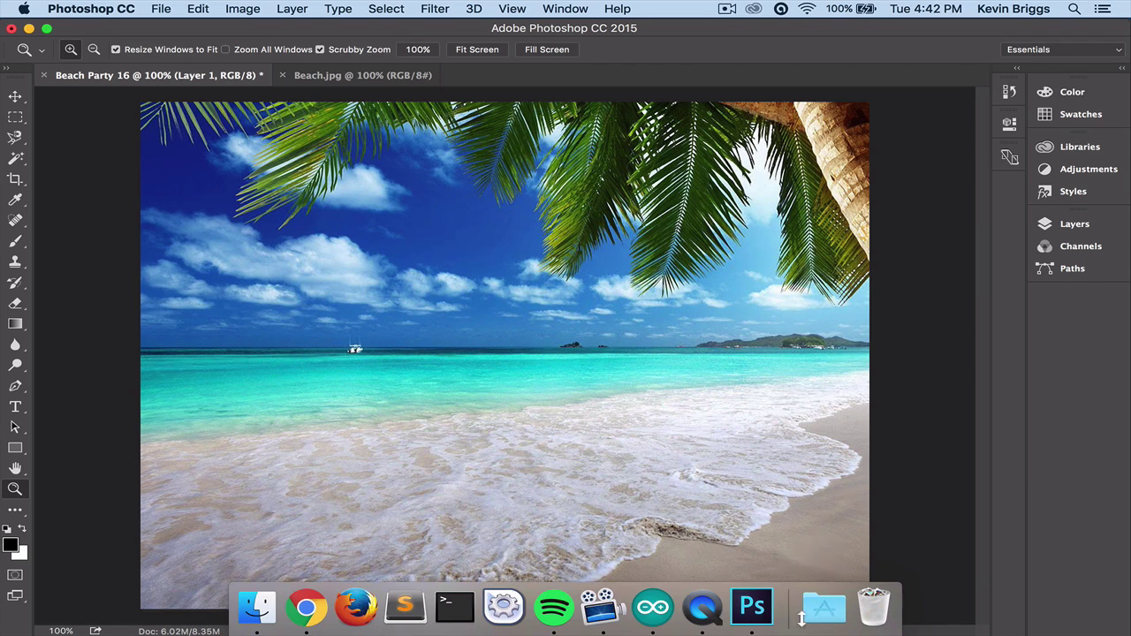
{"action": "left_click", "coordinate": [824, 606]}
{"action": "scroll", "coordinate": [756, 347], "scroll_direction": "down", "scroll_amount": 5}
{"action": "scroll", "coordinate": [753, 346], "scroll_direction": "down", "scroll_amount": 8}
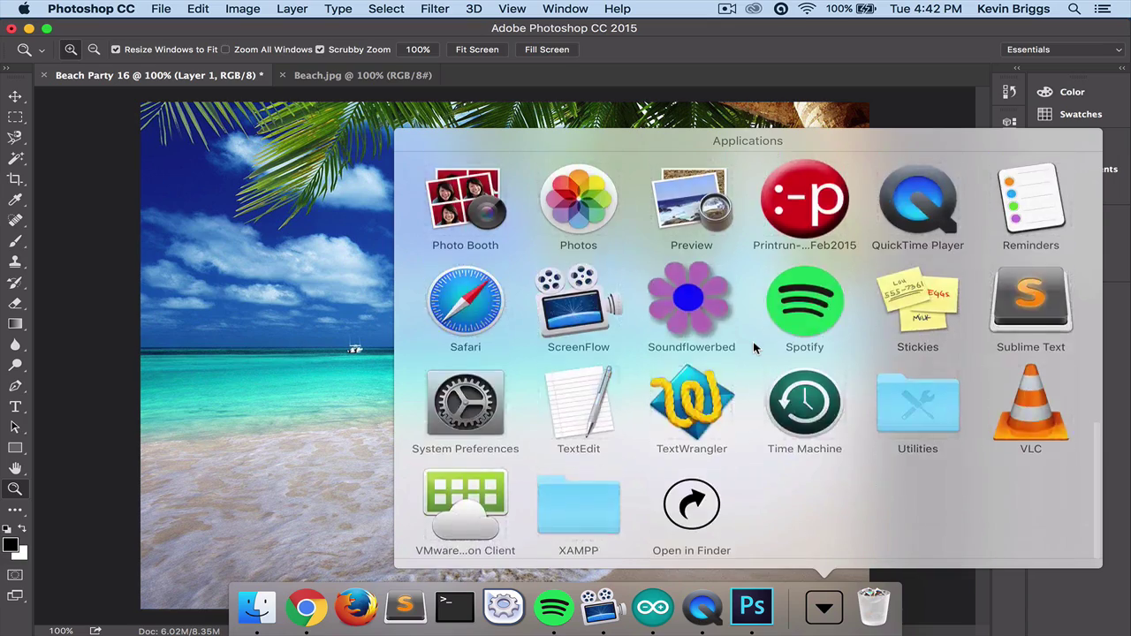
{"action": "scroll", "coordinate": [753, 346], "scroll_direction": "up", "scroll_amount": 3}
{"action": "left_click", "coordinate": [465, 362]}
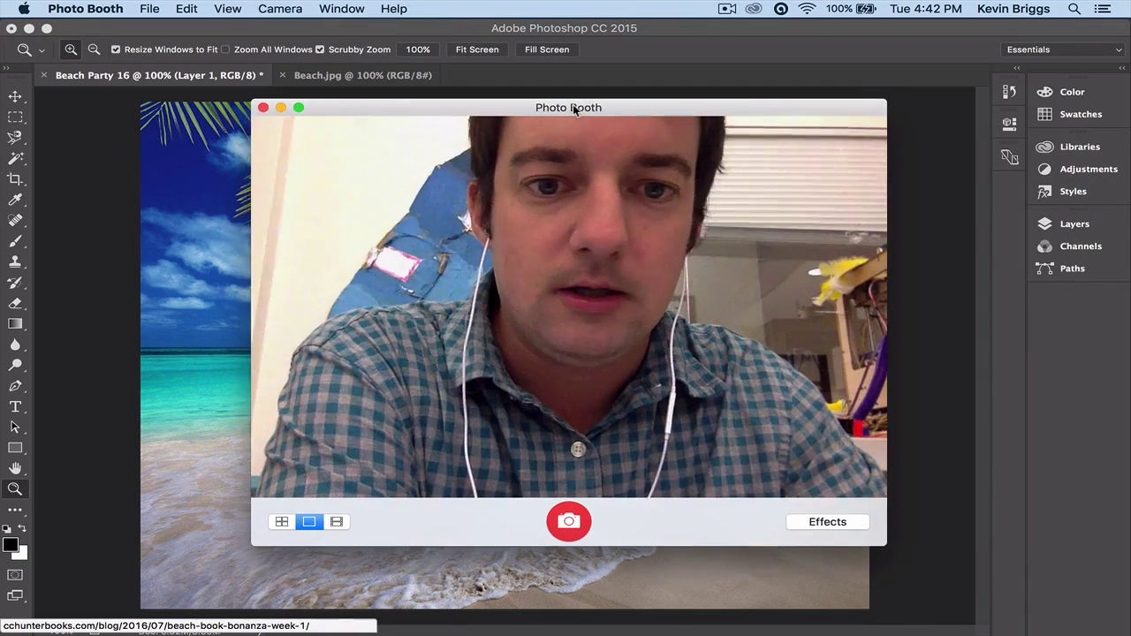
{"action": "left_click_drag", "start_coordinate": [570, 112], "coordinate": [601, 105]}
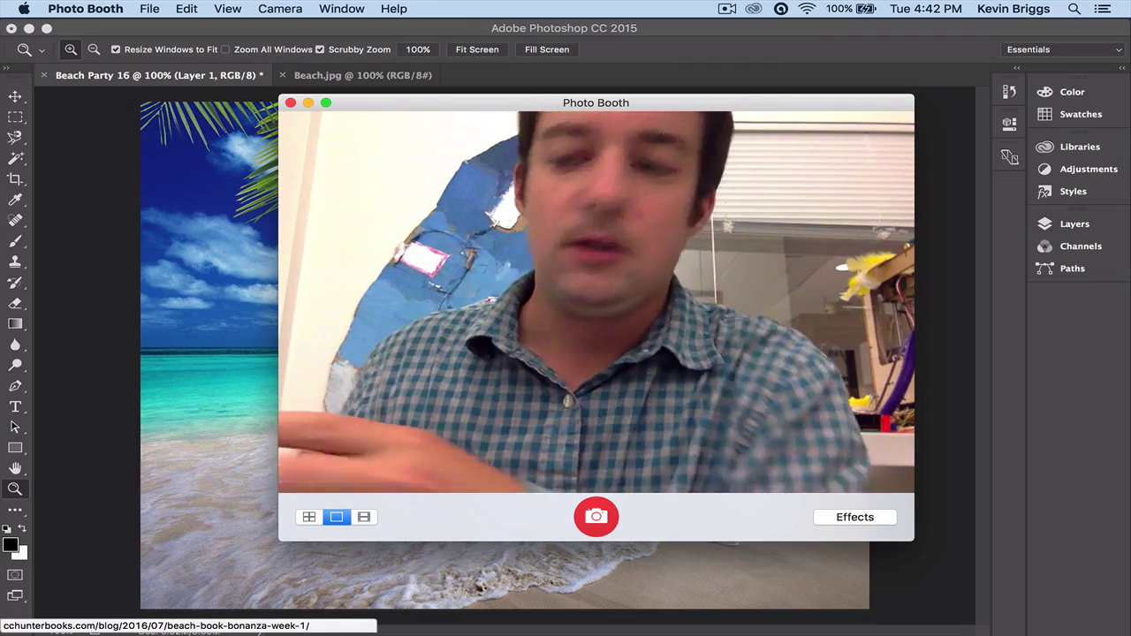
{"action": "left_click_drag", "start_coordinate": [635, 99], "coordinate": [895, 62]}
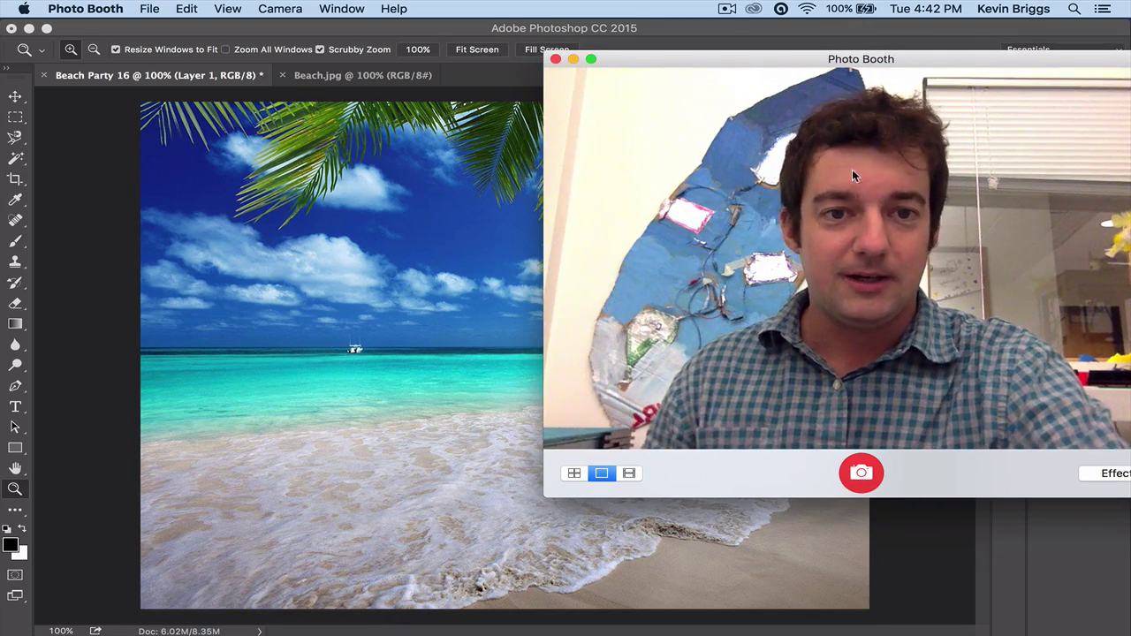
Take a single webcam photo in Photo Booth and place it into the Beach Party 16 document in Photoshop.
{"action": "left_click", "coordinate": [861, 466]}
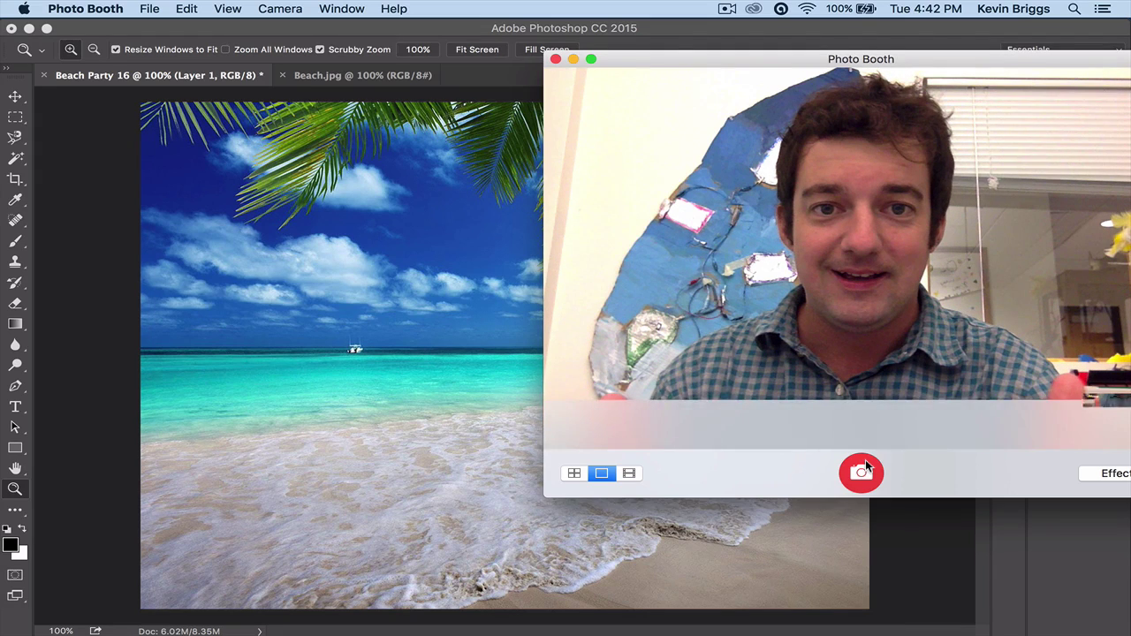
{"action": "left_click_drag", "start_coordinate": [859, 61], "coordinate": [624, 66]}
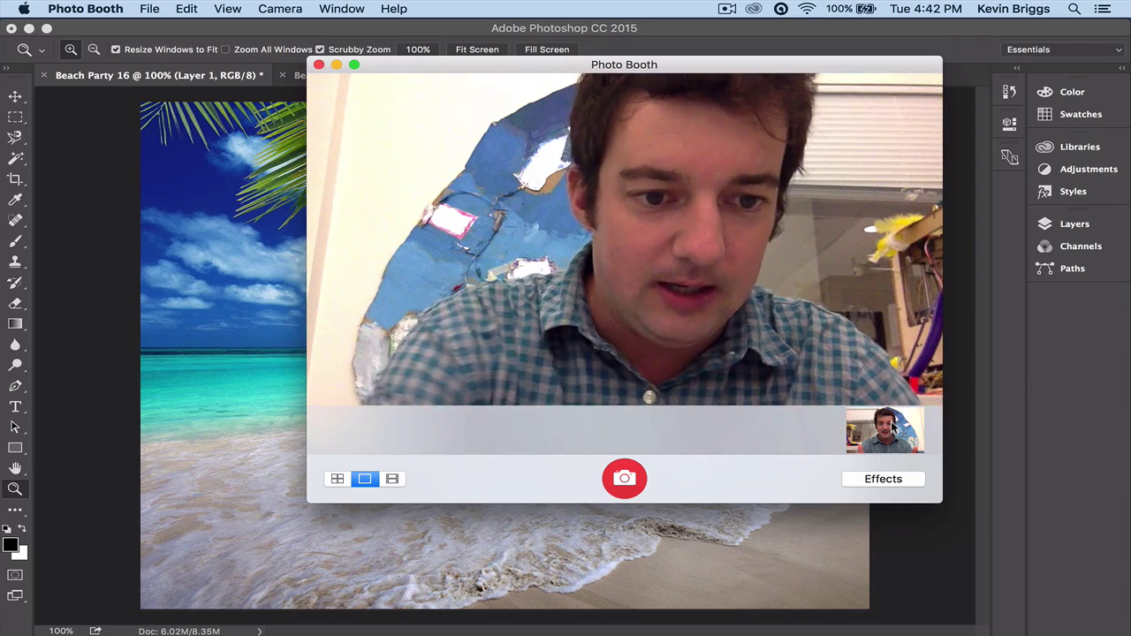
{"action": "left_click_drag", "start_coordinate": [888, 425], "coordinate": [539, 259]}
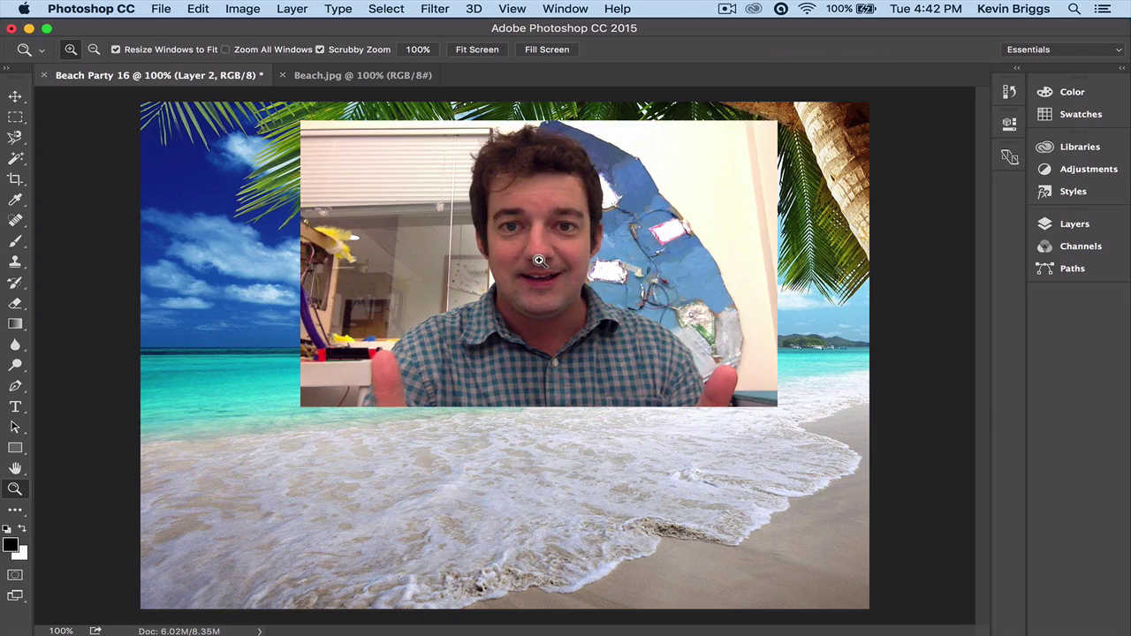
Move the webcam photo down from the palm leaves, and shift it toward the right side of the canvas.
{"action": "left_click", "coordinate": [13, 97]}
{"action": "left_click_drag", "start_coordinate": [549, 231], "coordinate": [509, 318]}
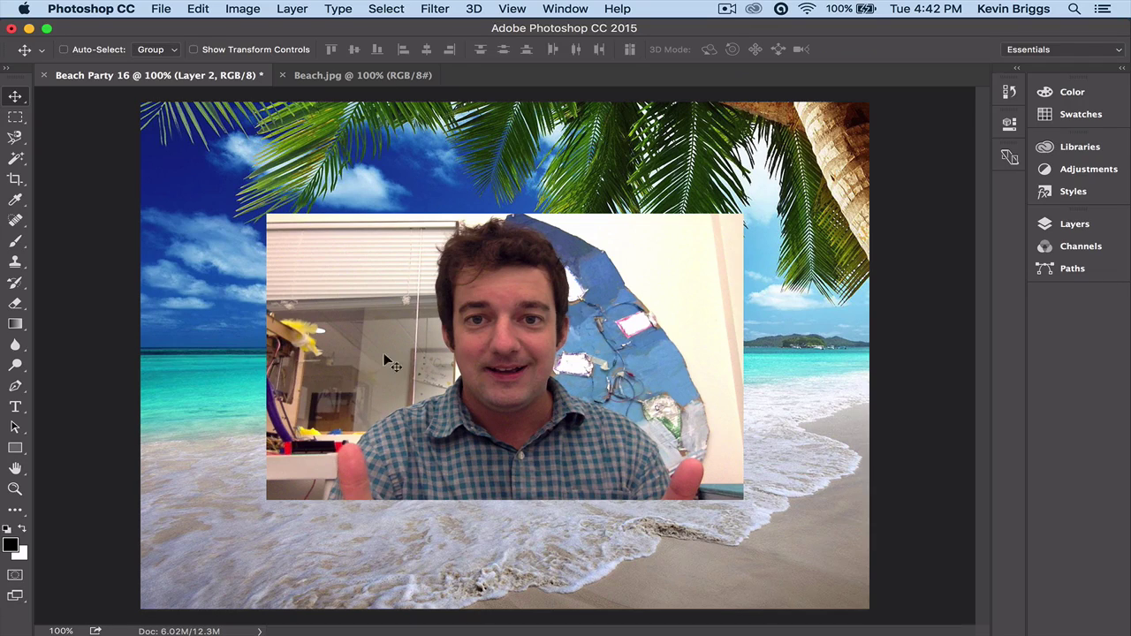
{"action": "left_click_drag", "start_coordinate": [460, 319], "coordinate": [545, 350]}
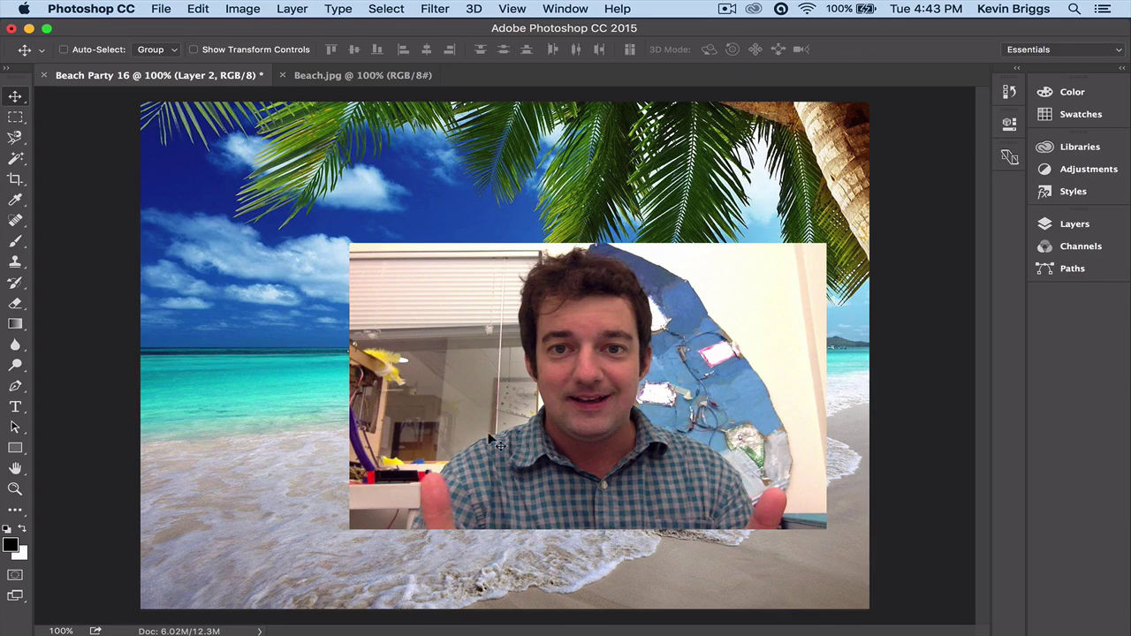
Try deleting a rectangular marquee selection around the man in the webcam photo, and undo the deletion.
{"action": "left_click", "coordinate": [16, 118]}
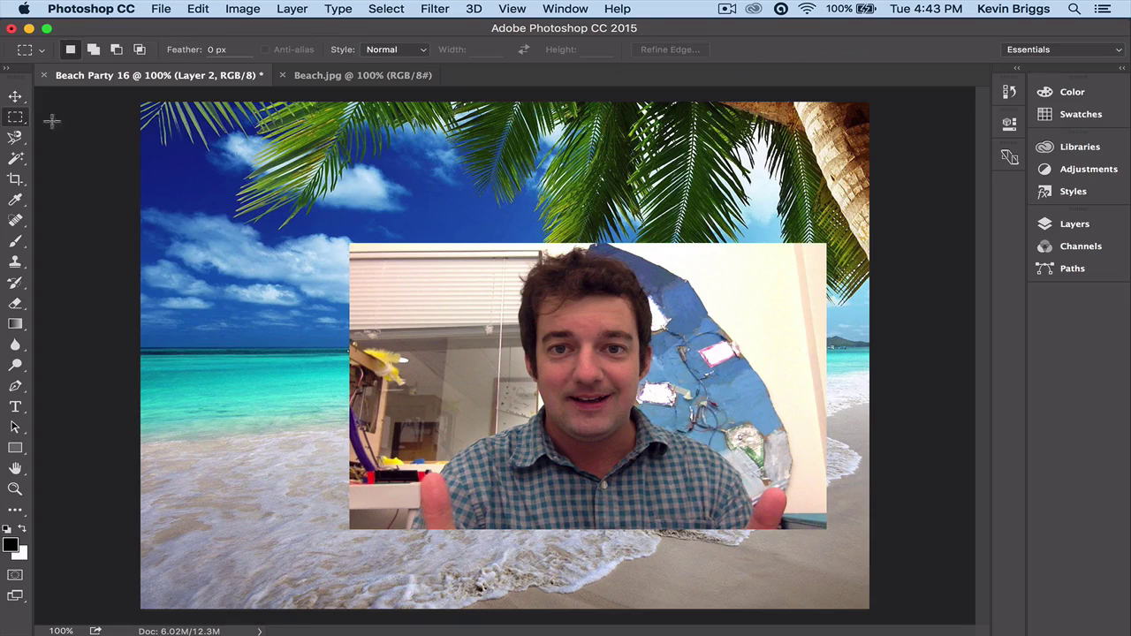
{"action": "left_click_drag", "start_coordinate": [478, 251], "coordinate": [701, 529]}
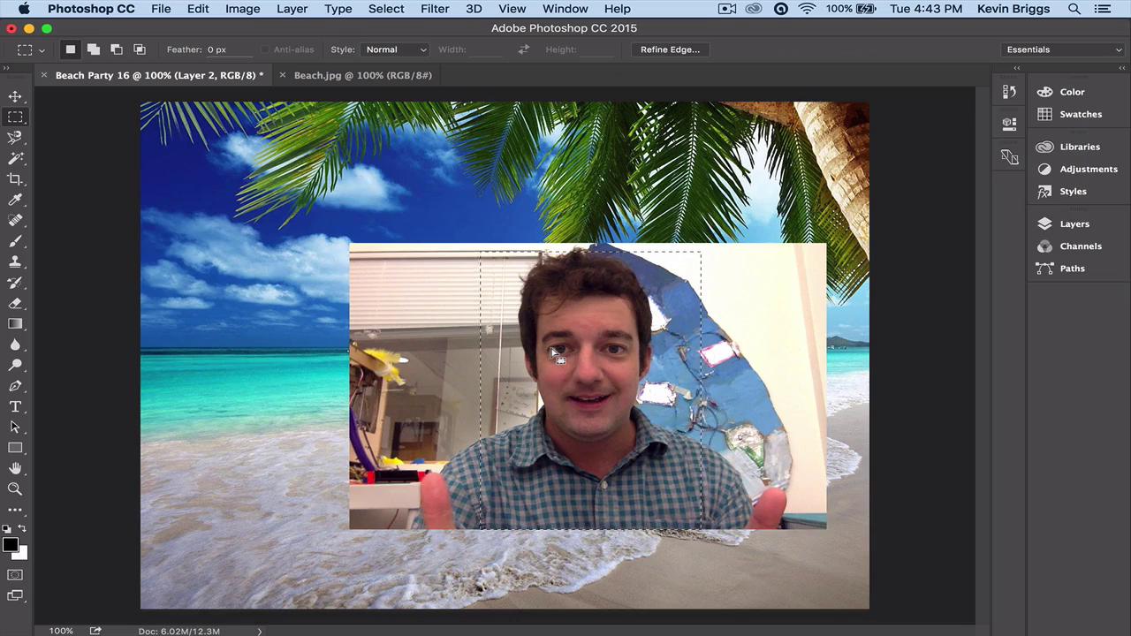
{"action": "key", "text": "Delete"}
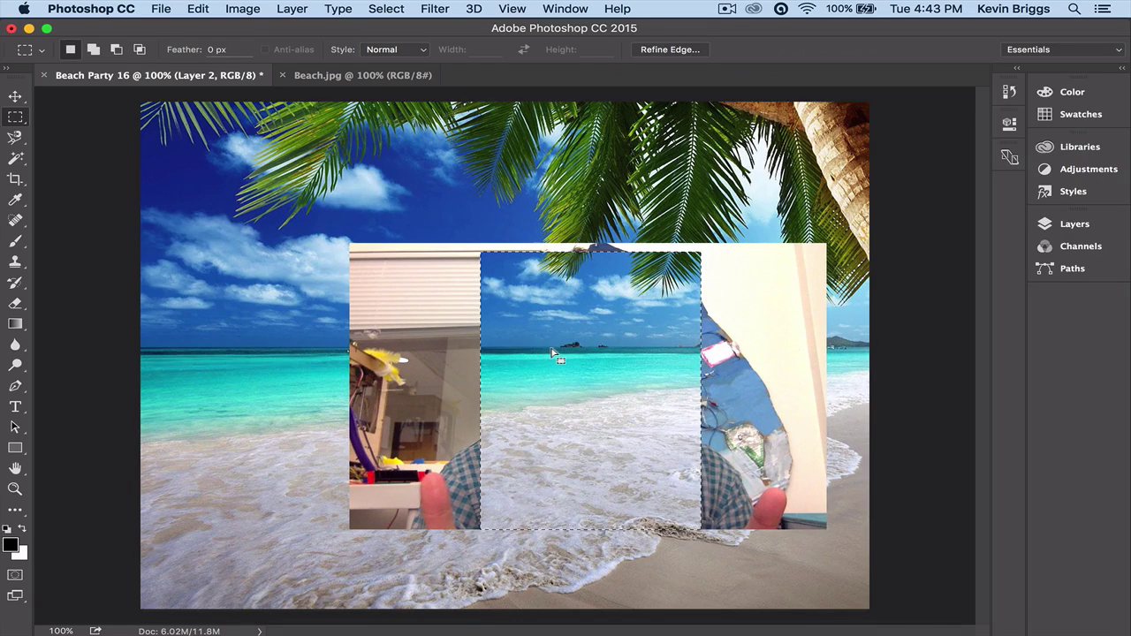
{"action": "key", "text": "super+z"}
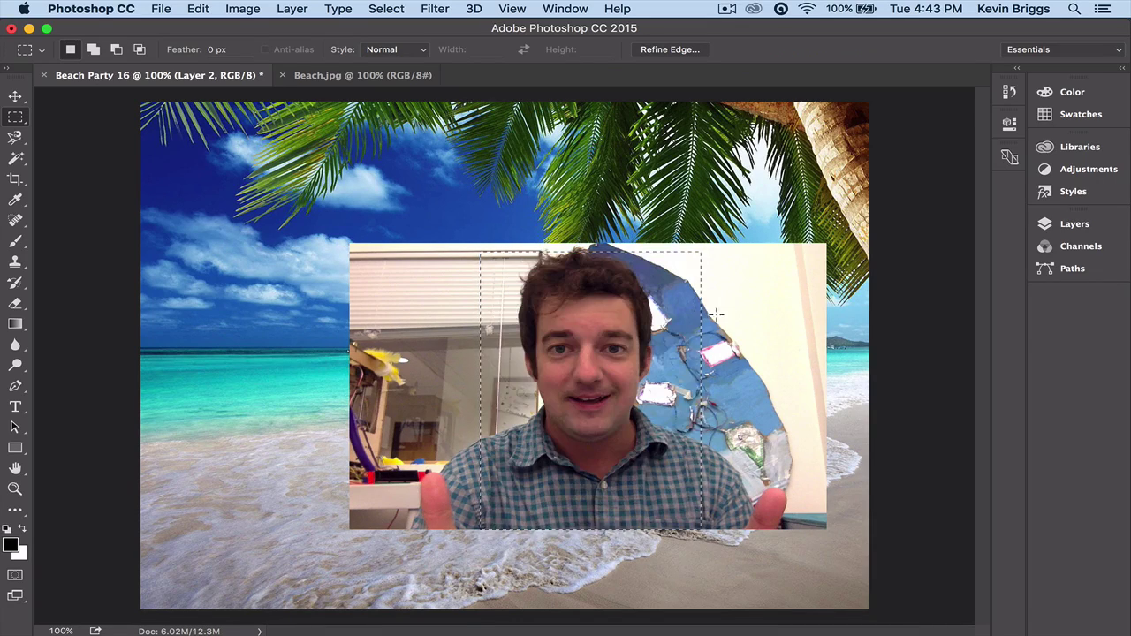
Step back through the History to the webcam photo's first Move state, before the second move and the marquee selection.
{"action": "left_click", "coordinate": [1009, 92]}
{"action": "left_click", "coordinate": [878, 134]}
{"action": "left_click", "coordinate": [888, 119]}
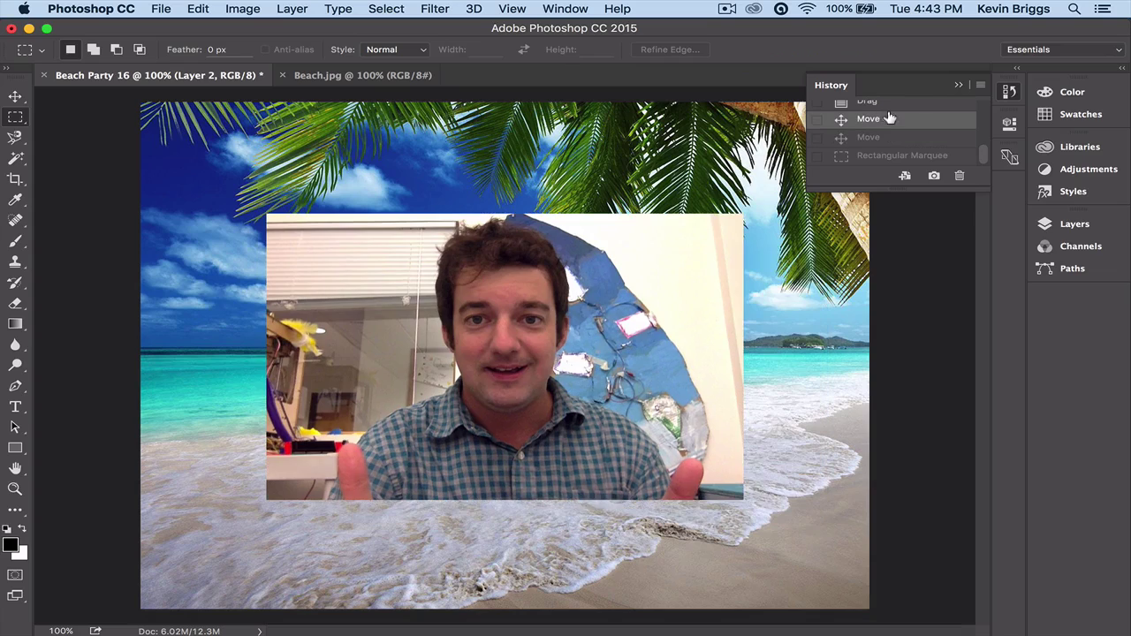
Restore the Rectangular Marquee state in the History.
{"action": "left_click", "coordinate": [899, 156]}
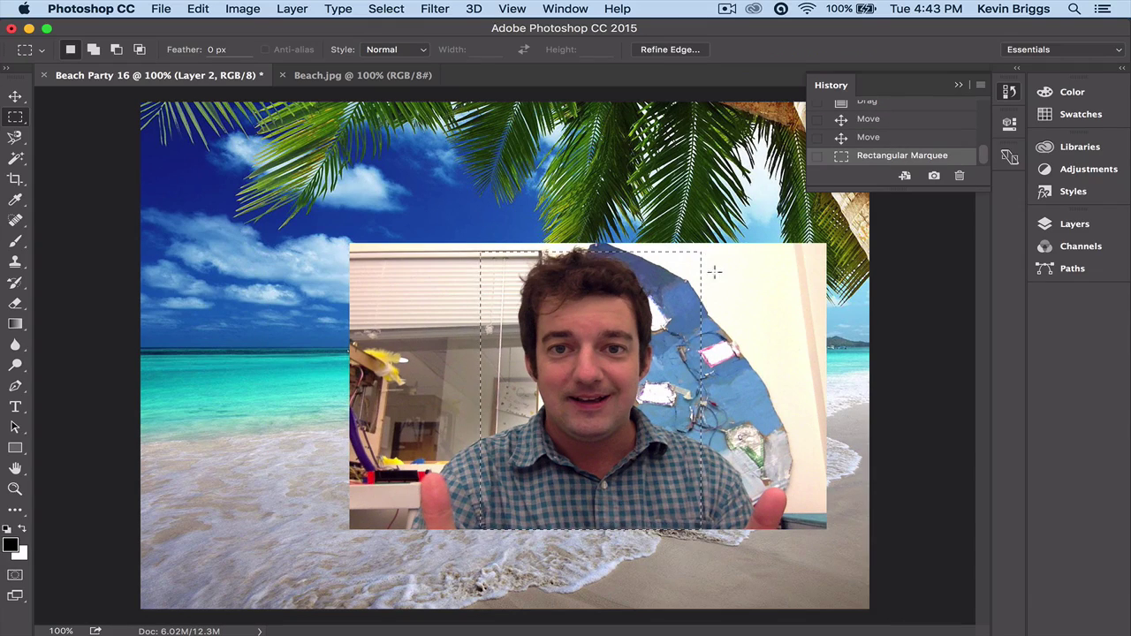
Invert the rectangular marquee selection, try deleting the webcam photo outside it, then undo the deletion and deselect.
{"action": "left_click", "coordinate": [292, 9]}
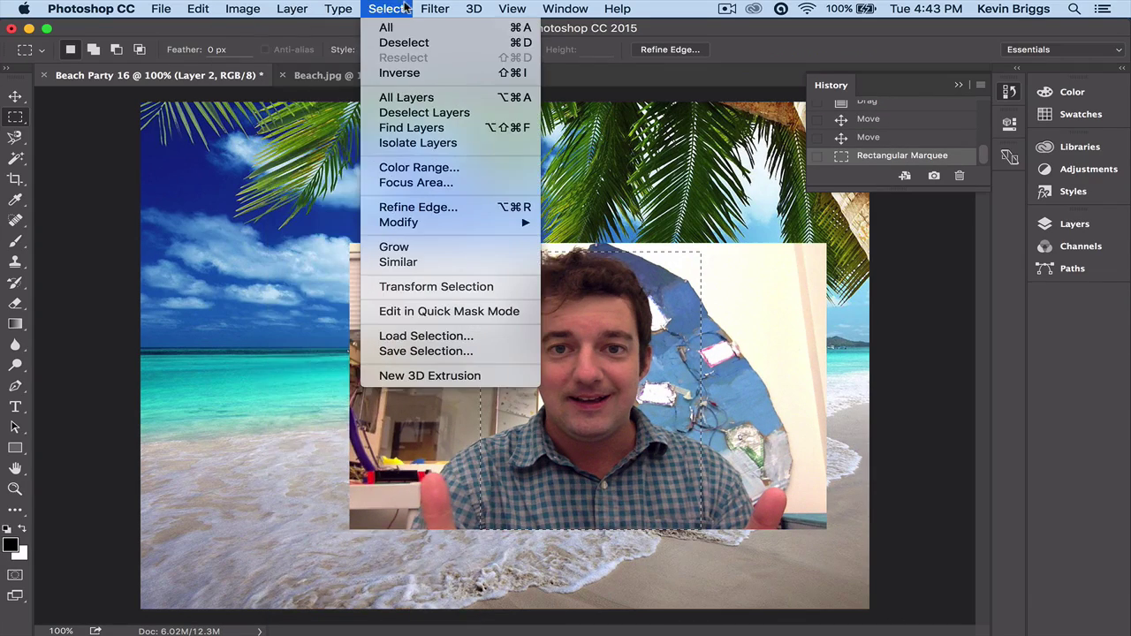
{"action": "left_click", "coordinate": [412, 74]}
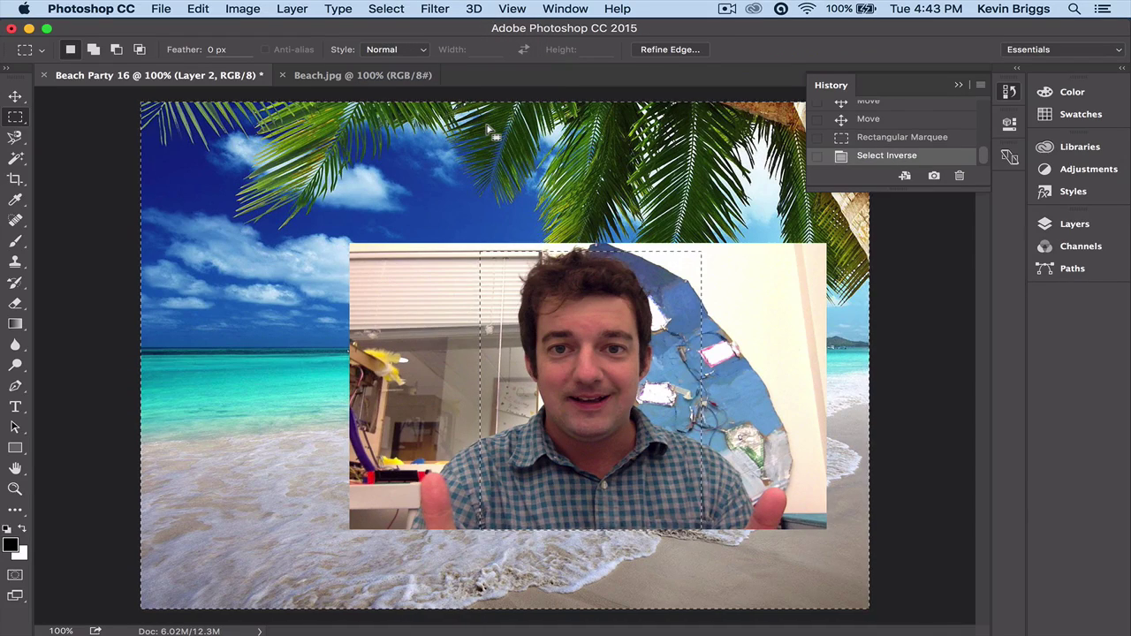
{"action": "key", "text": "BackSpace"}
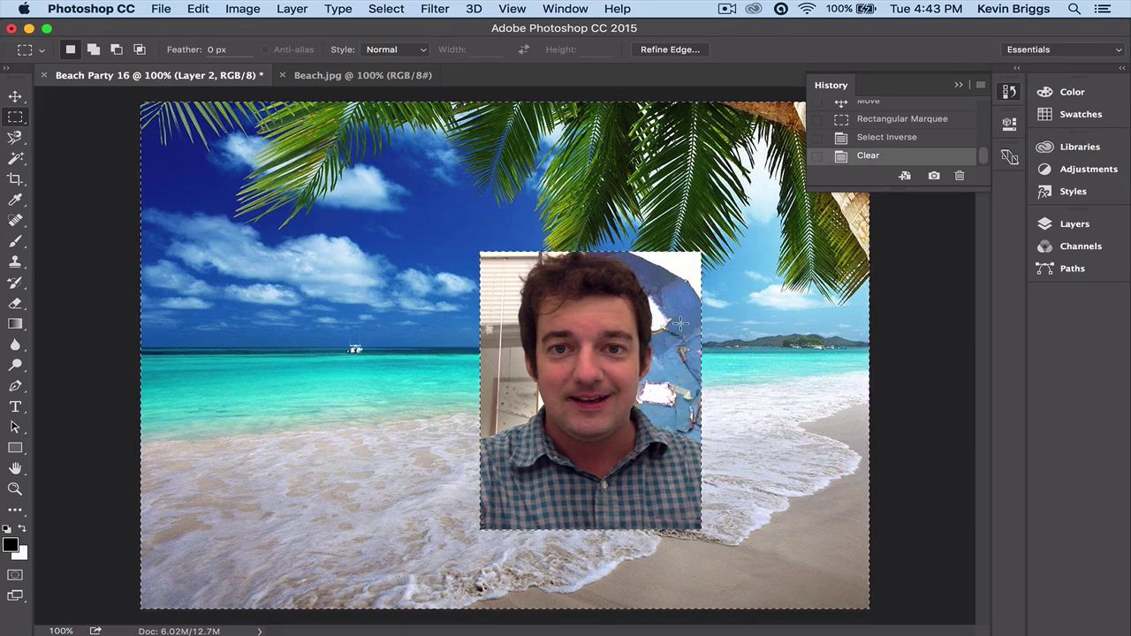
{"action": "key", "text": "super+z"}
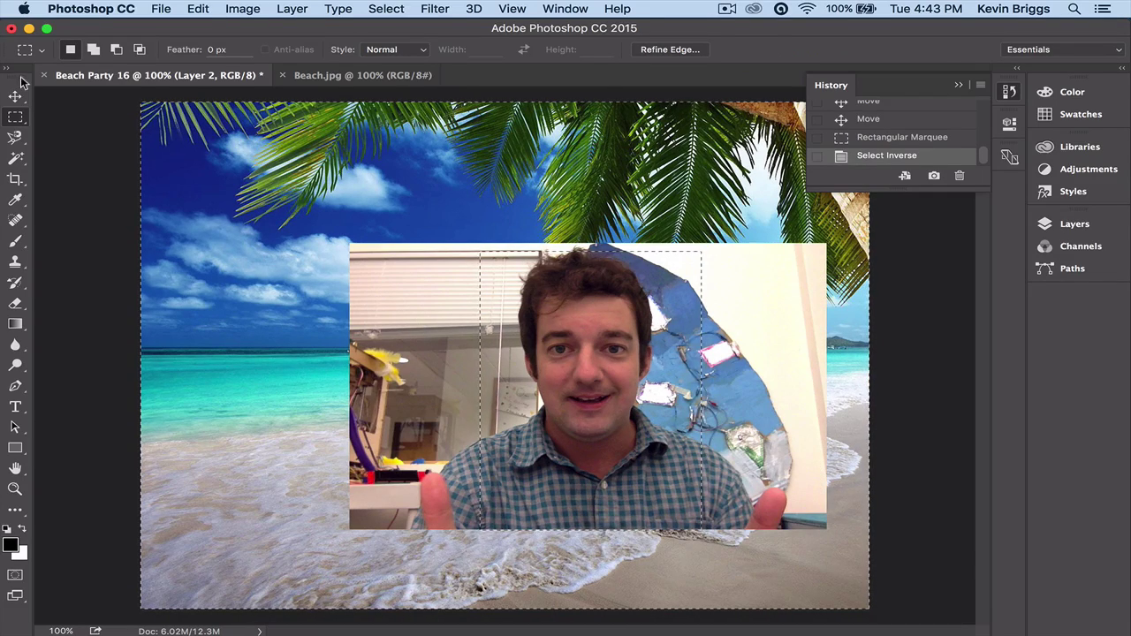
{"action": "key", "text": "super+d"}
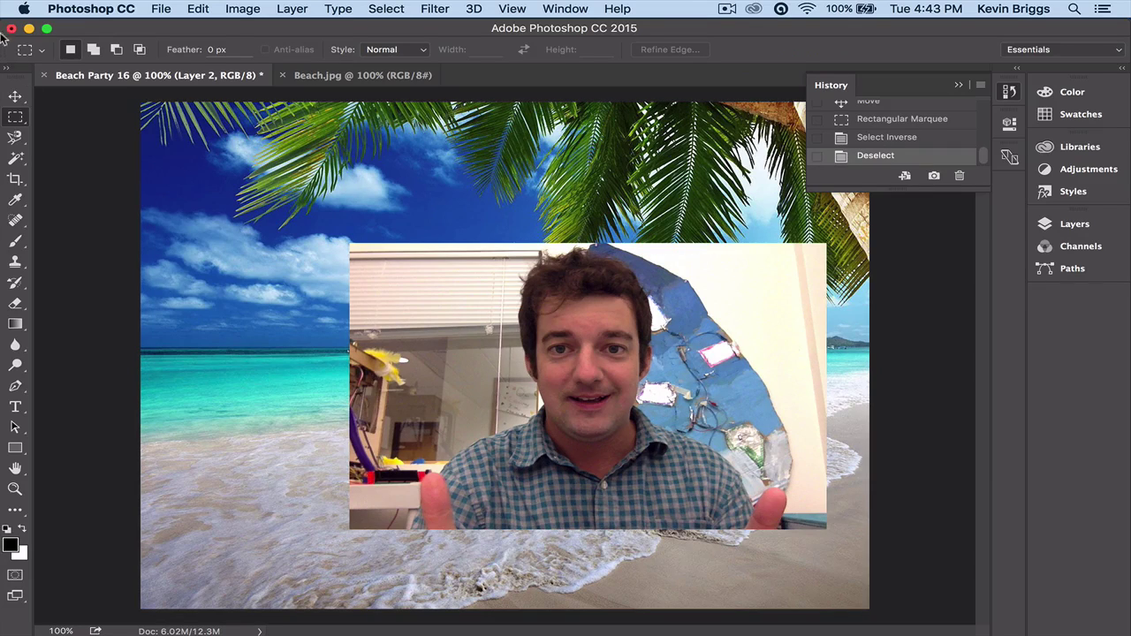
Try a loose freehand Lasso selection around the man in the webcam photo, and deselect it.
{"action": "left_click", "coordinate": [15, 119]}
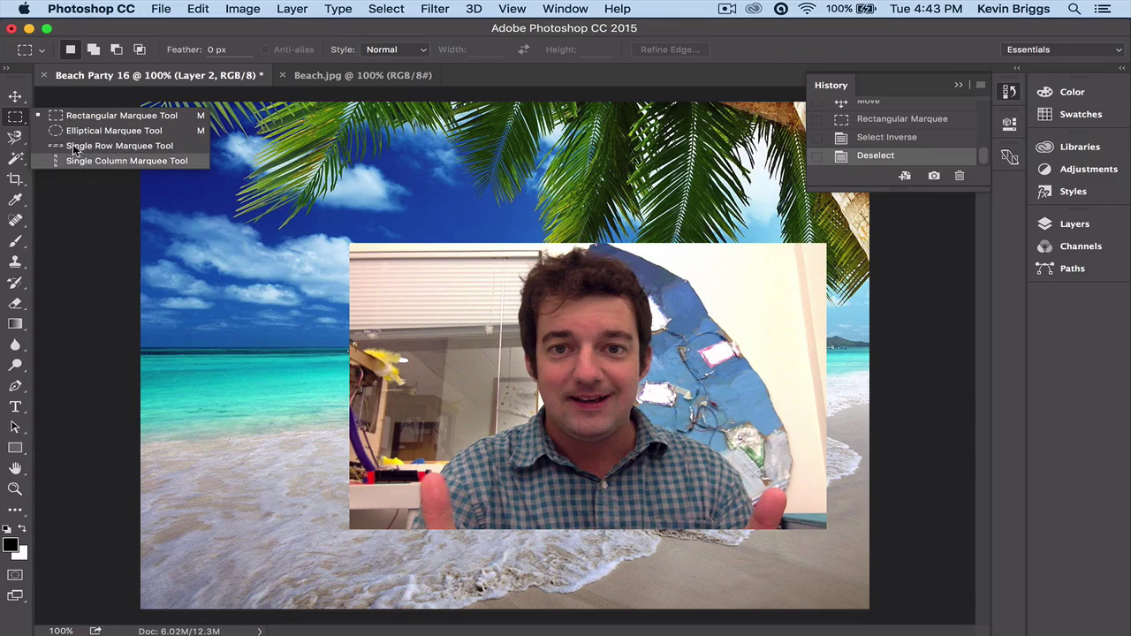
{"action": "left_click_drag", "start_coordinate": [15, 137], "coordinate": [65, 131]}
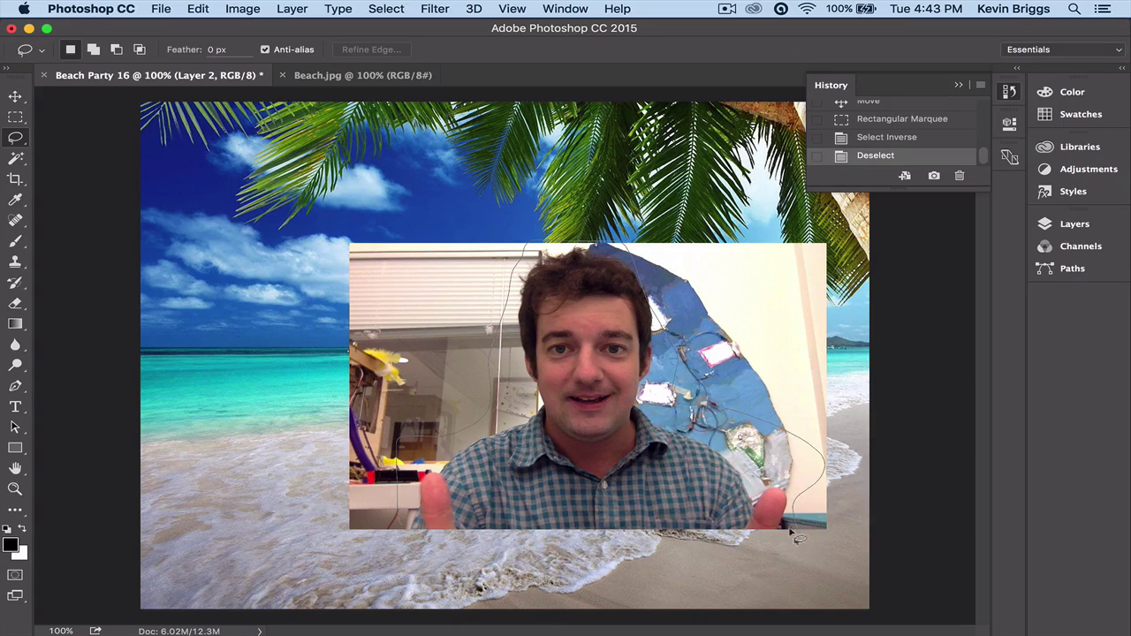
{"action": "left_click_drag", "start_coordinate": [793, 534], "coordinate": [797, 537]}
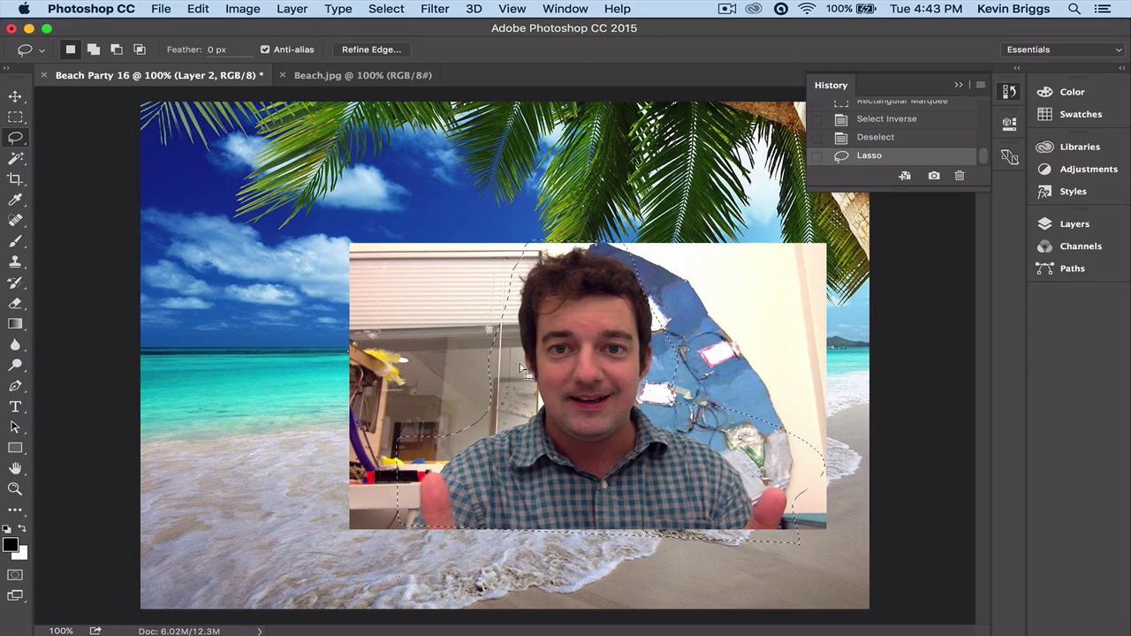
{"action": "key", "text": "super+d"}
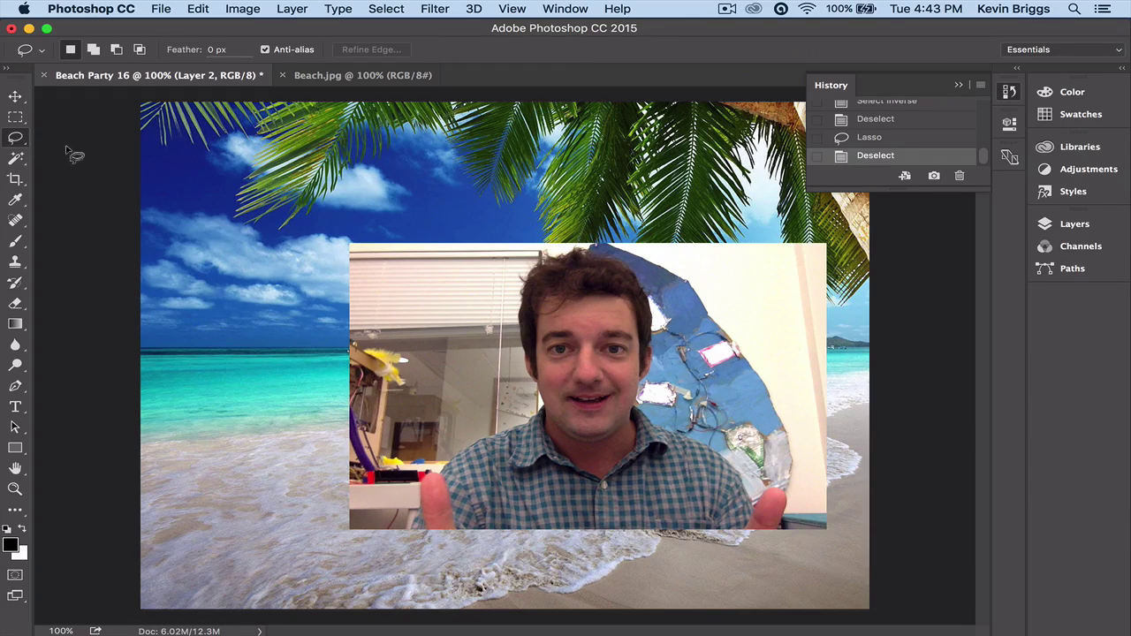
Trace the man's head, shoulders and thumbs with the Magnetic Lasso, closing the selection along the bottom edge of the webcam photo.
{"action": "left_click", "coordinate": [16, 138]}
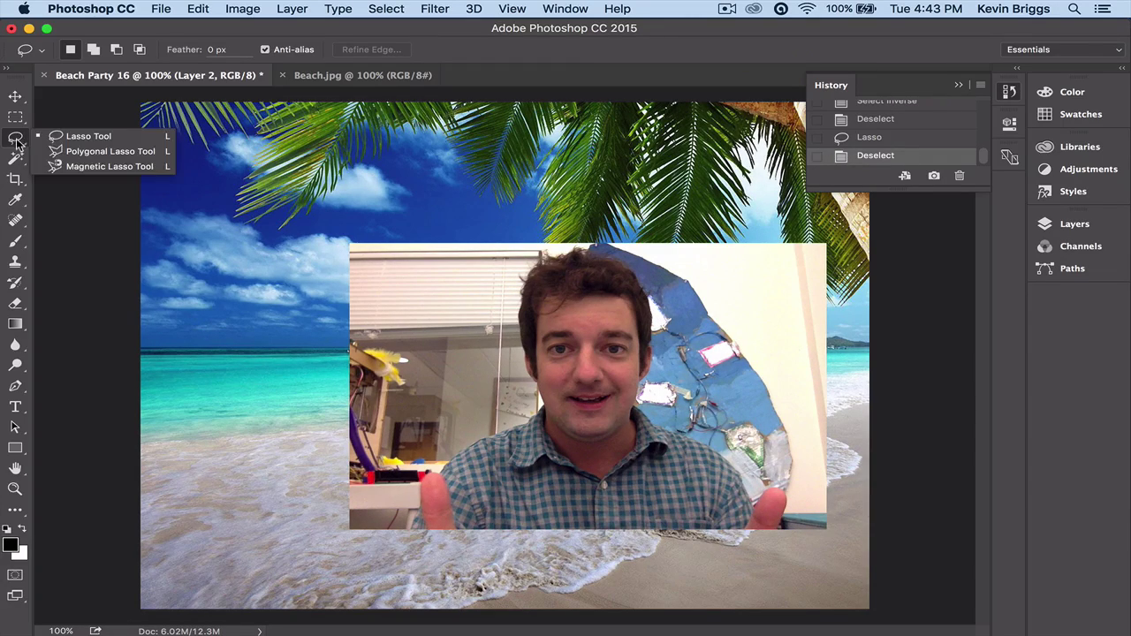
{"action": "left_click", "coordinate": [91, 168]}
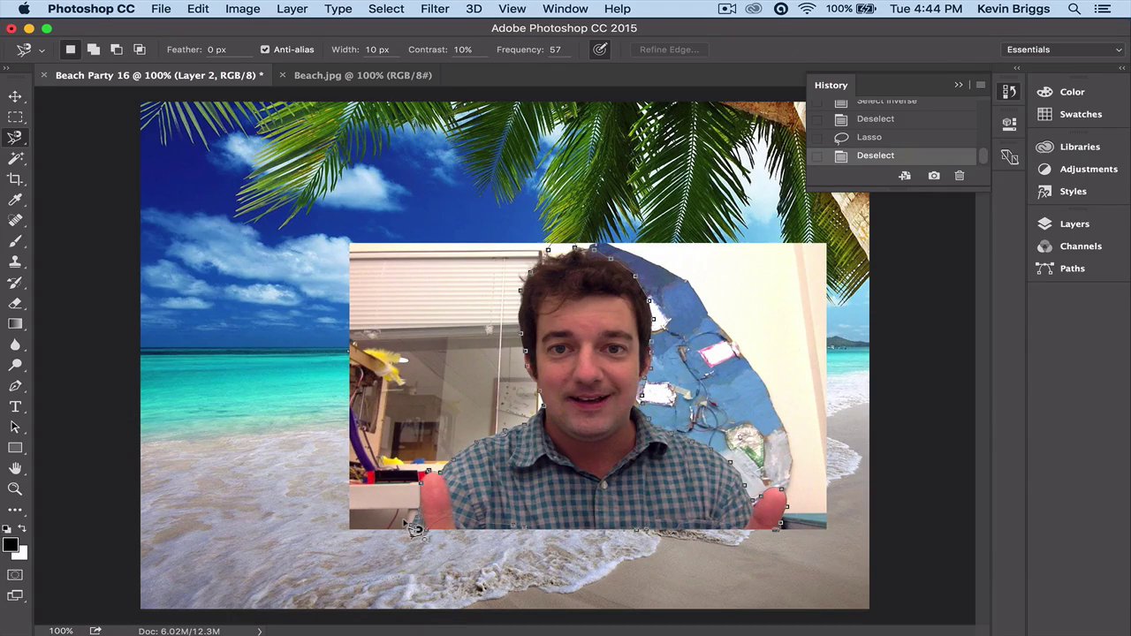
{"action": "left_click", "coordinate": [416, 528]}
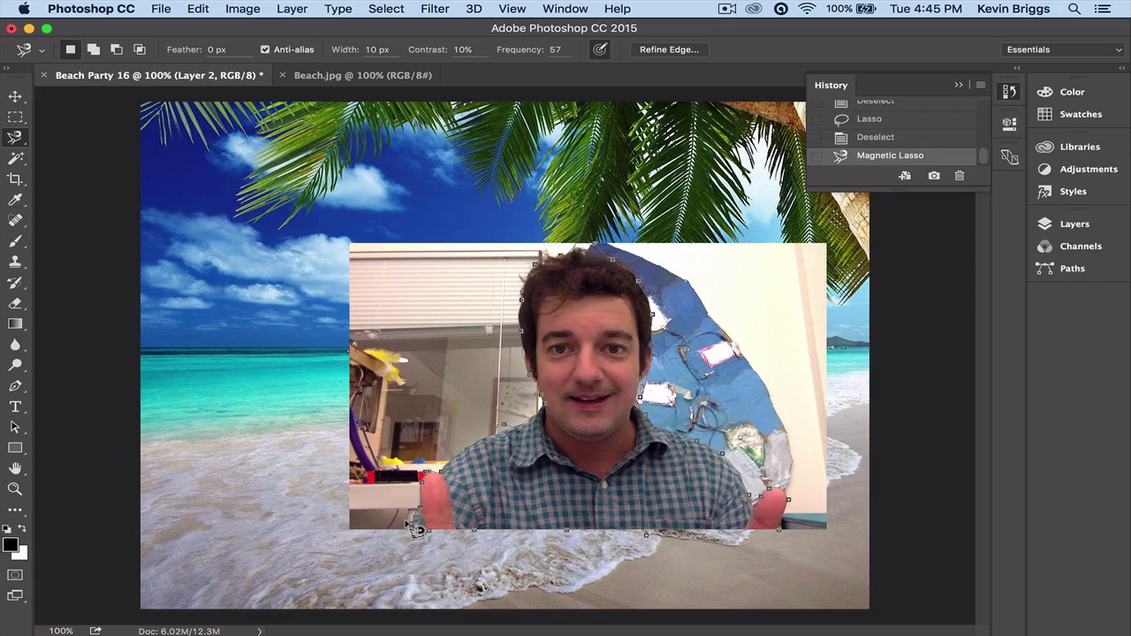
{"action": "left_click", "coordinate": [417, 529]}
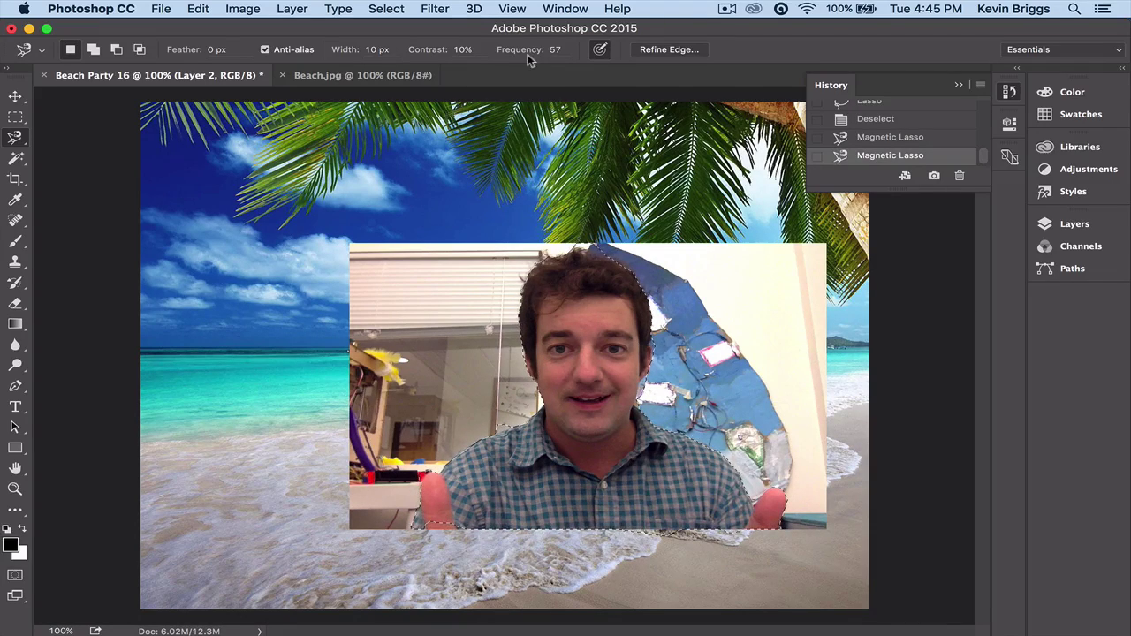
Invert the selection around the man, delete the room background from the webcam photo, and deselect.
{"action": "left_click", "coordinate": [386, 9]}
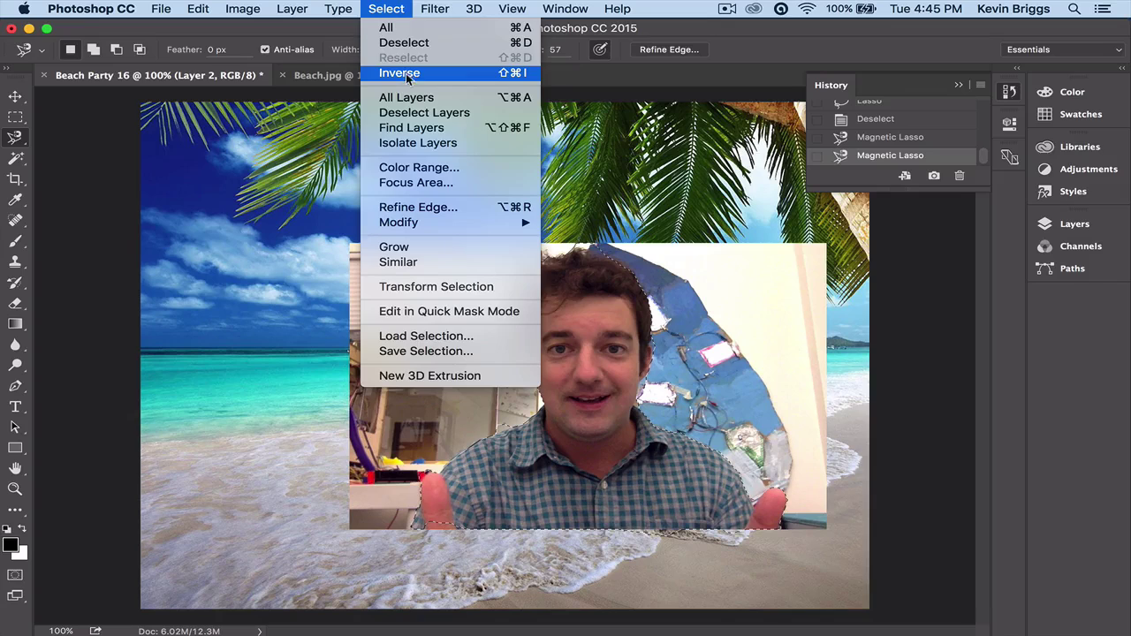
{"action": "left_click", "coordinate": [407, 76]}
{"action": "key", "text": "Delete"}
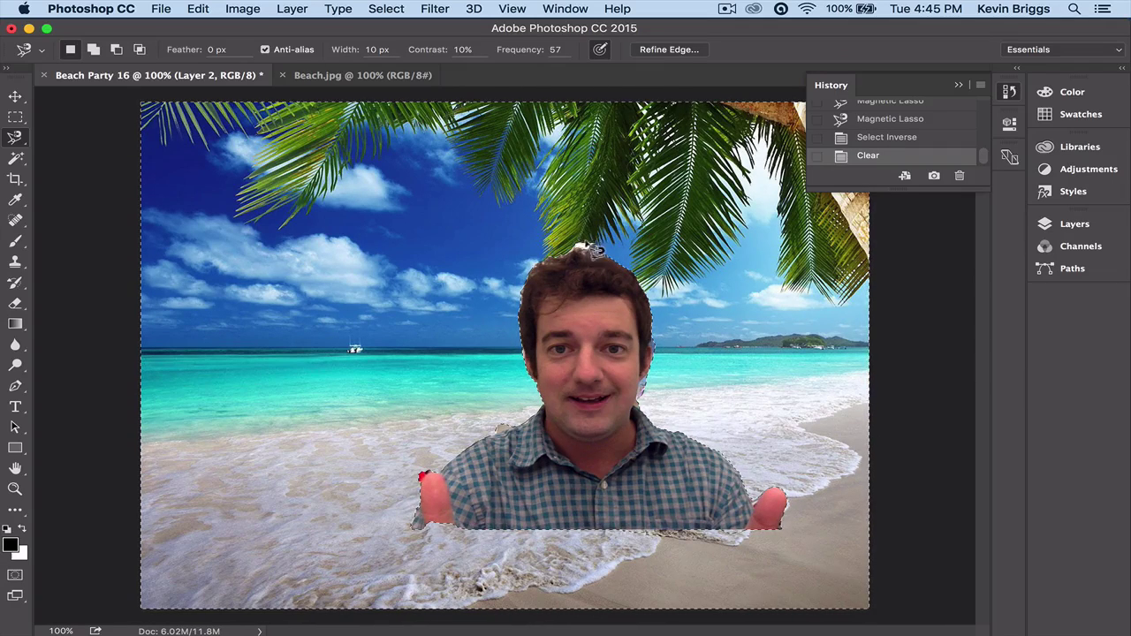
{"action": "key", "text": "super+d"}
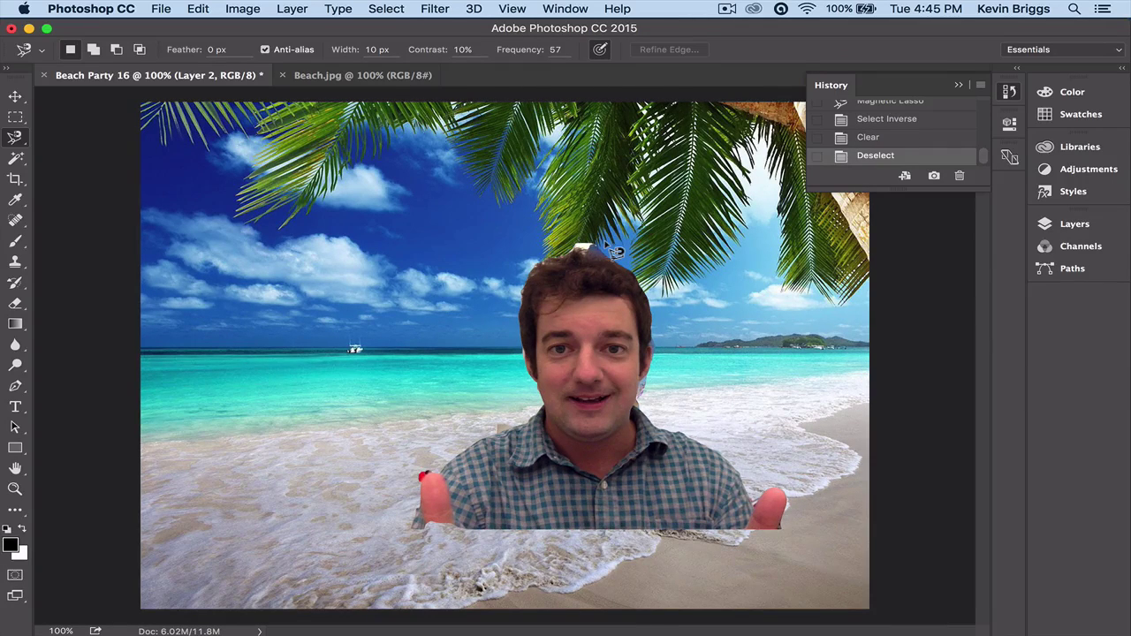
Erase the leftover white and blue background above the man's hair with the 13 px Eraser at 800% zoom.
{"action": "left_click", "coordinate": [16, 304]}
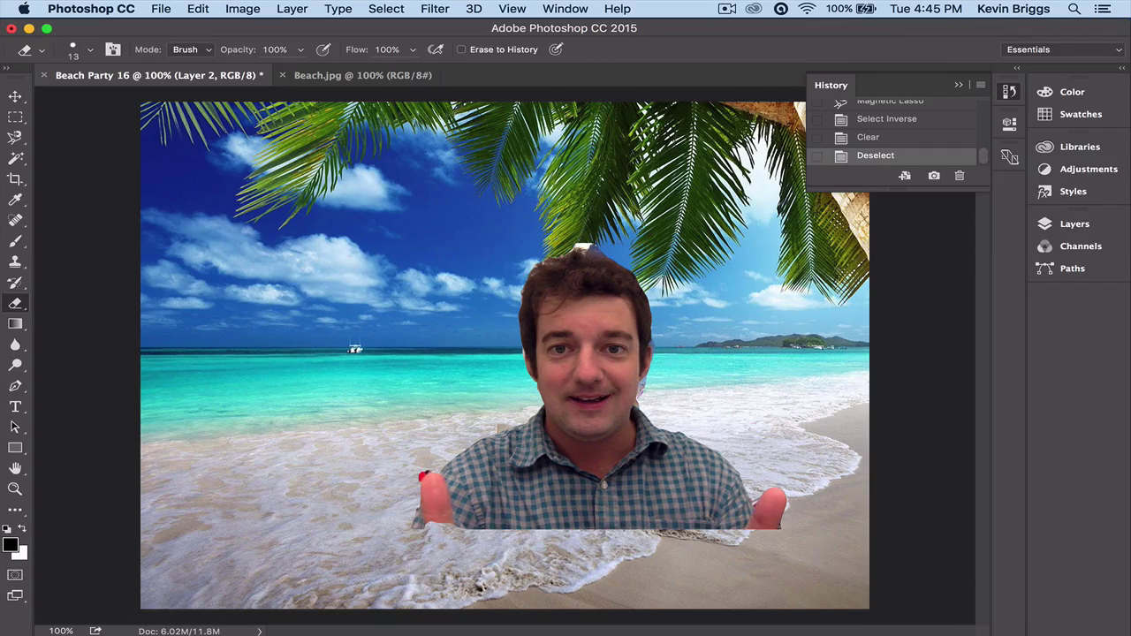
{"action": "key", "text": "z"}
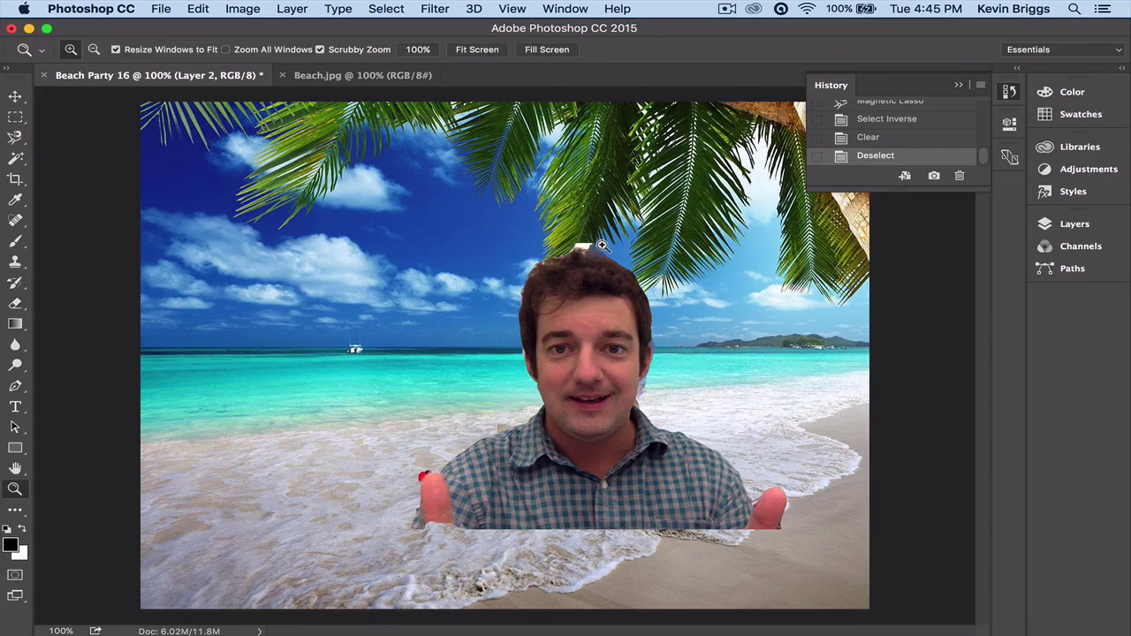
{"action": "left_click_drag", "start_coordinate": [593, 250], "coordinate": [597, 248]}
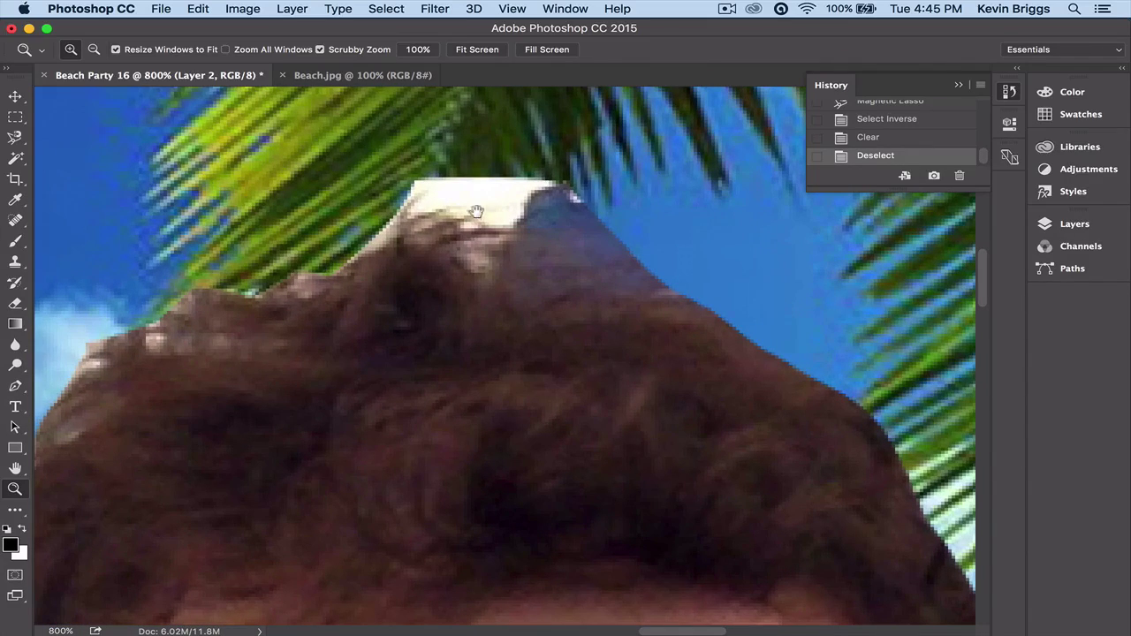
{"action": "left_click_drag", "start_coordinate": [477, 202], "coordinate": [465, 288]}
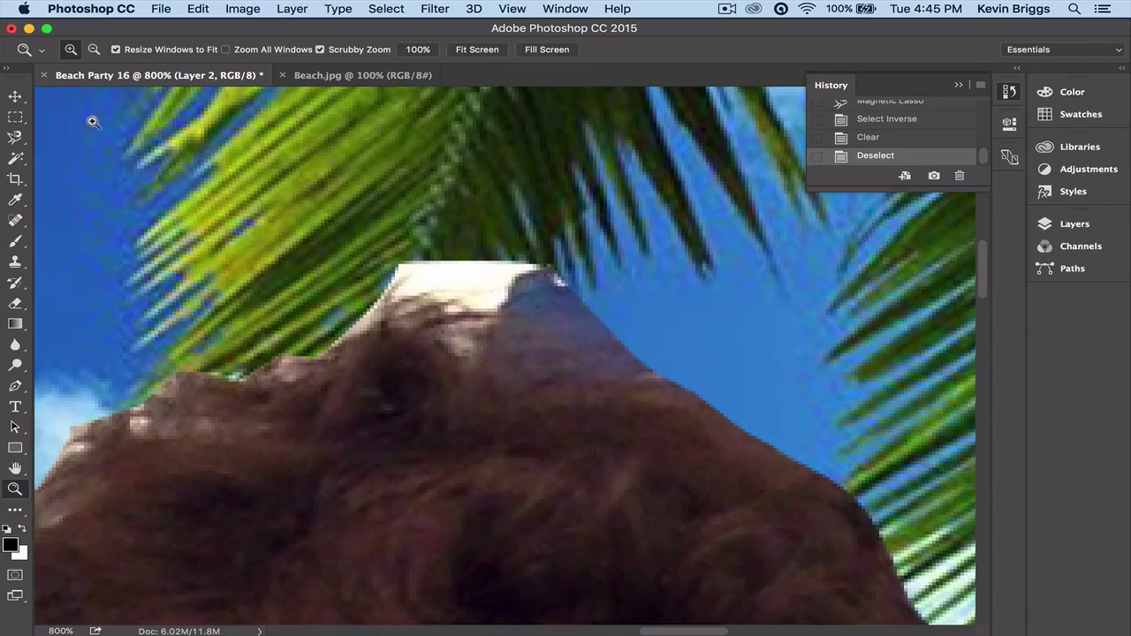
{"action": "left_click_drag", "start_coordinate": [22, 104], "coordinate": [8, 139]}
{"action": "left_click", "coordinate": [15, 469]}
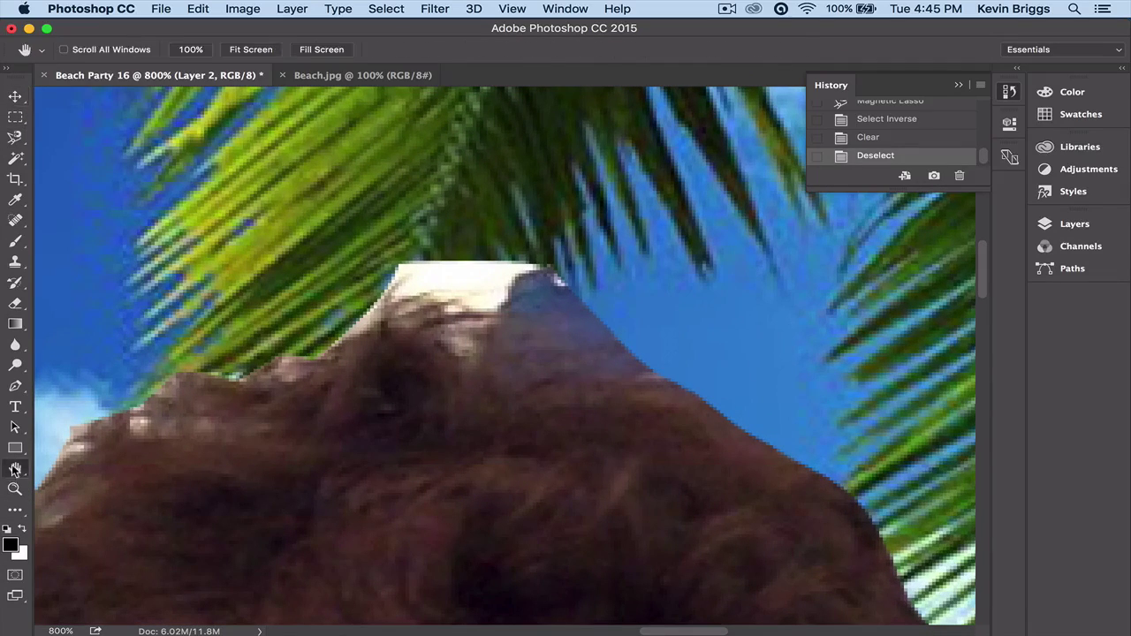
{"action": "left_click_drag", "start_coordinate": [541, 299], "coordinate": [505, 305]}
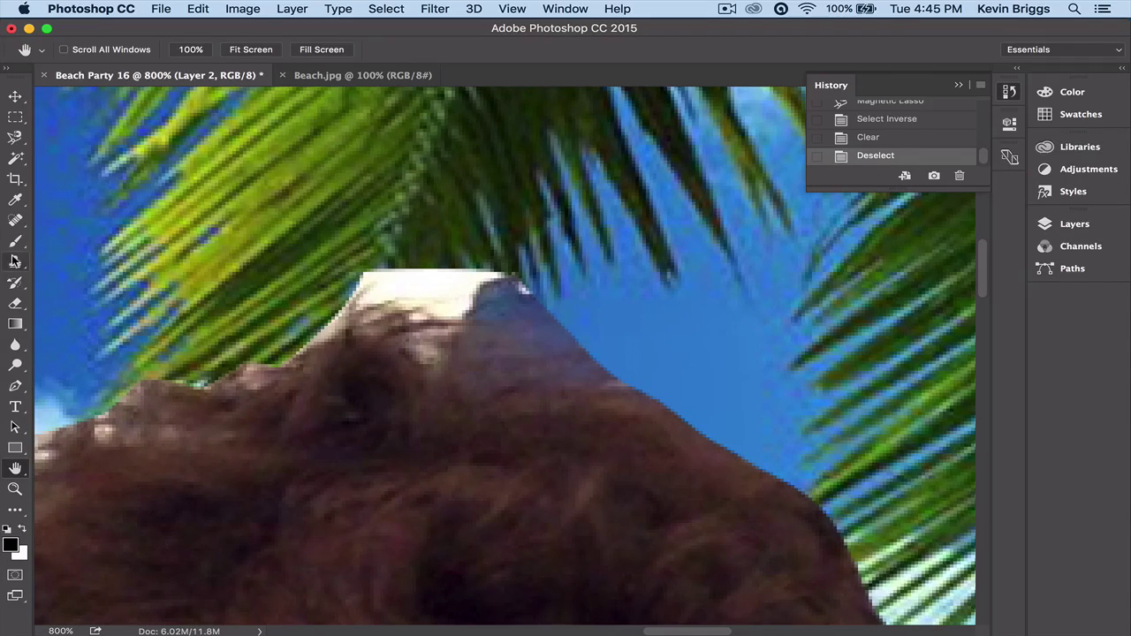
{"action": "left_click", "coordinate": [15, 303]}
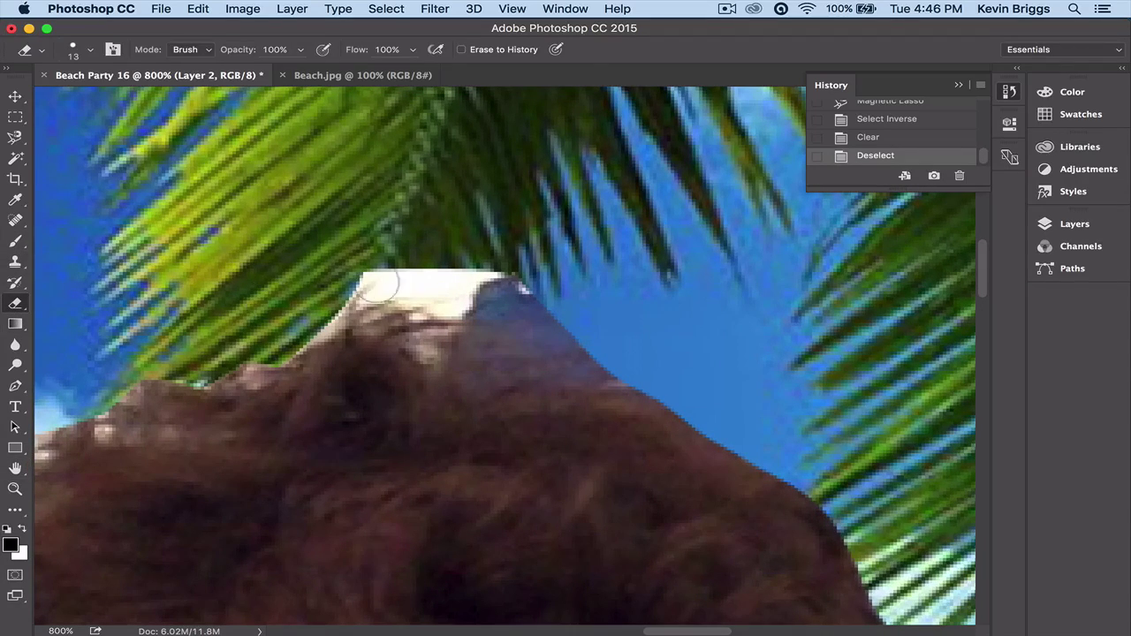
{"action": "mouse_move", "coordinate": [375, 287]}
{"action": "left_mouse_down"}
{"action": "mouse_move", "coordinate": [517, 287]}
{"action": "mouse_move", "coordinate": [357, 287]}
{"action": "mouse_move", "coordinate": [300, 309]}
{"action": "mouse_move", "coordinate": [481, 305]}
{"action": "mouse_move", "coordinate": [616, 352]}
{"action": "mouse_move", "coordinate": [398, 310]}
{"action": "mouse_move", "coordinate": [276, 329]}
{"action": "mouse_move", "coordinate": [281, 345]}
{"action": "left_mouse_up"}
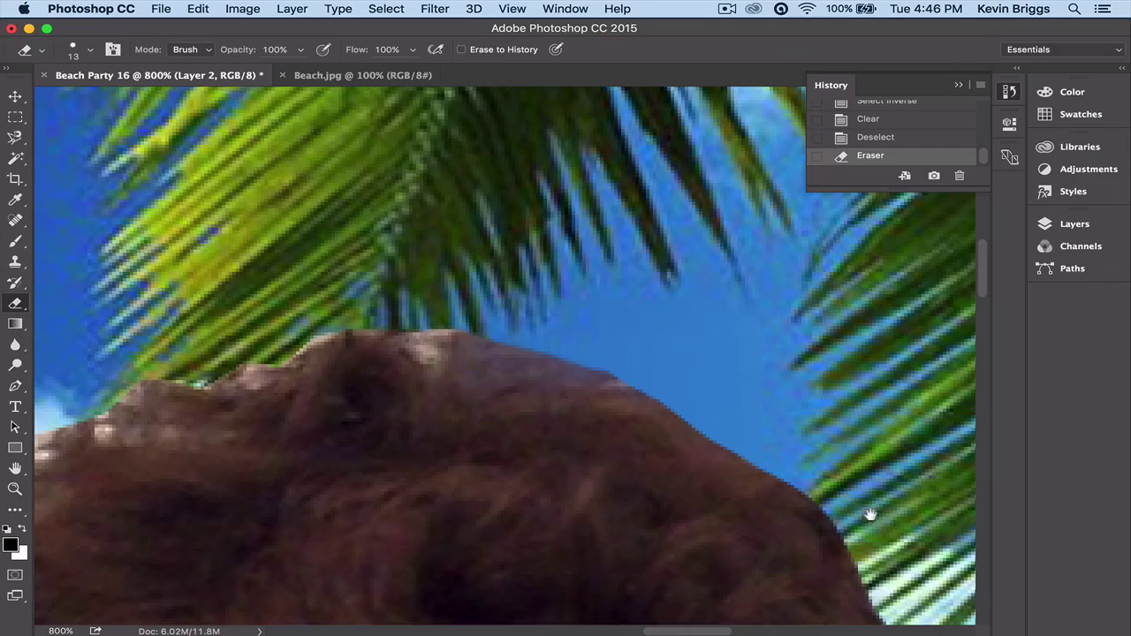
Erase the remaining blue background fringe along the man's hair and the outer edge of his ear on the island side.
{"action": "left_click_drag", "start_coordinate": [870, 514], "coordinate": [662, 259]}
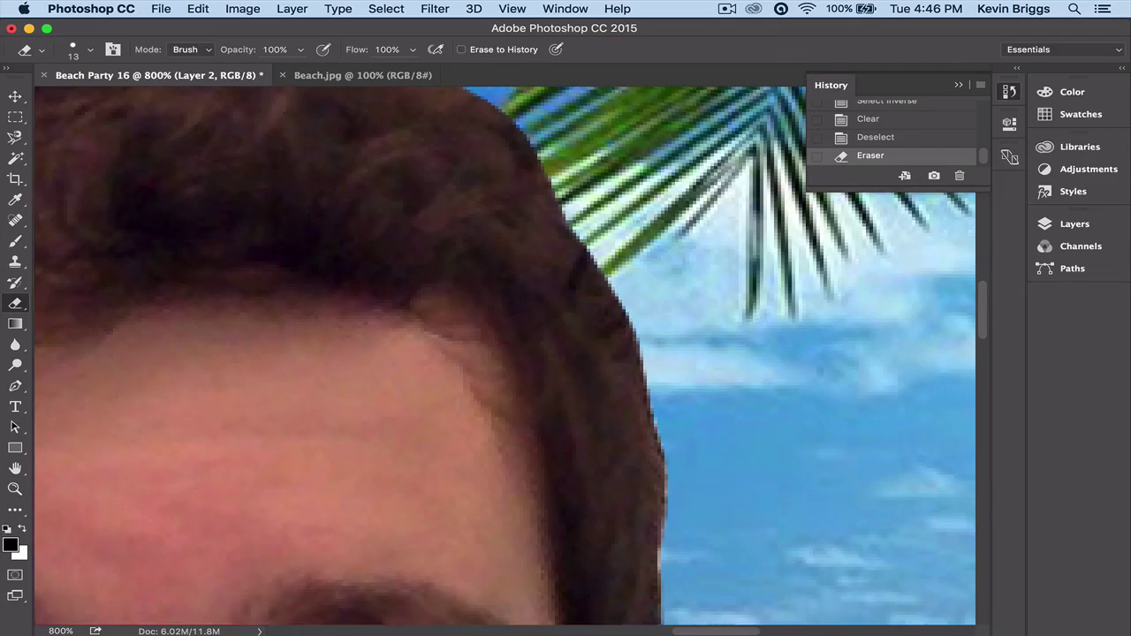
{"action": "left_click", "coordinate": [721, 306]}
{"action": "left_click", "coordinate": [686, 448]}
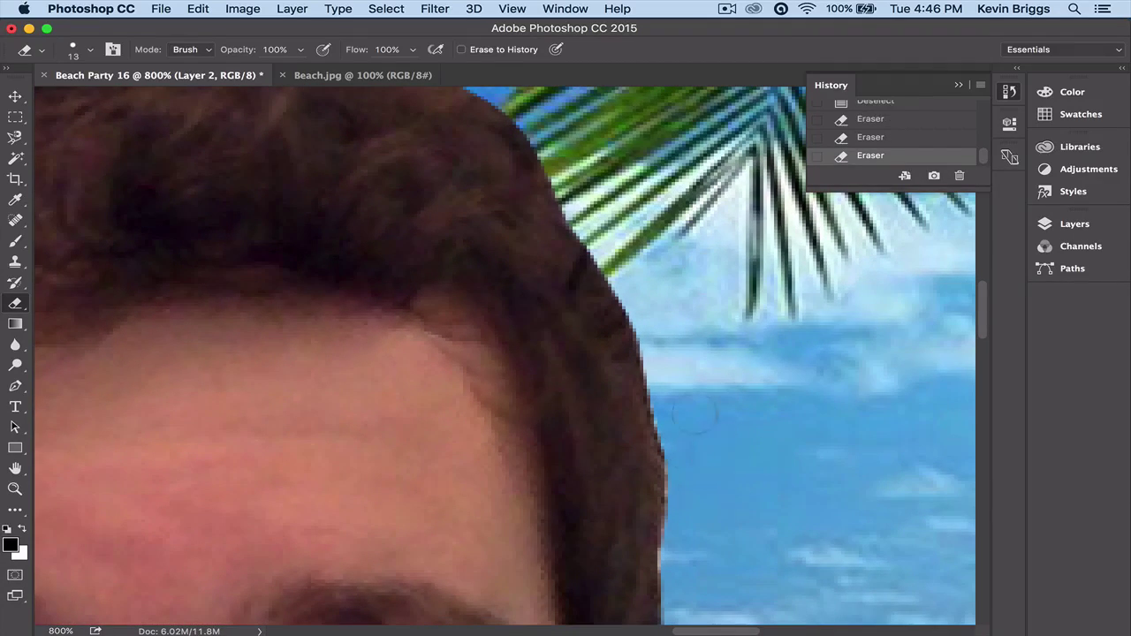
{"action": "left_click_drag", "start_coordinate": [684, 409], "coordinate": [610, 255]}
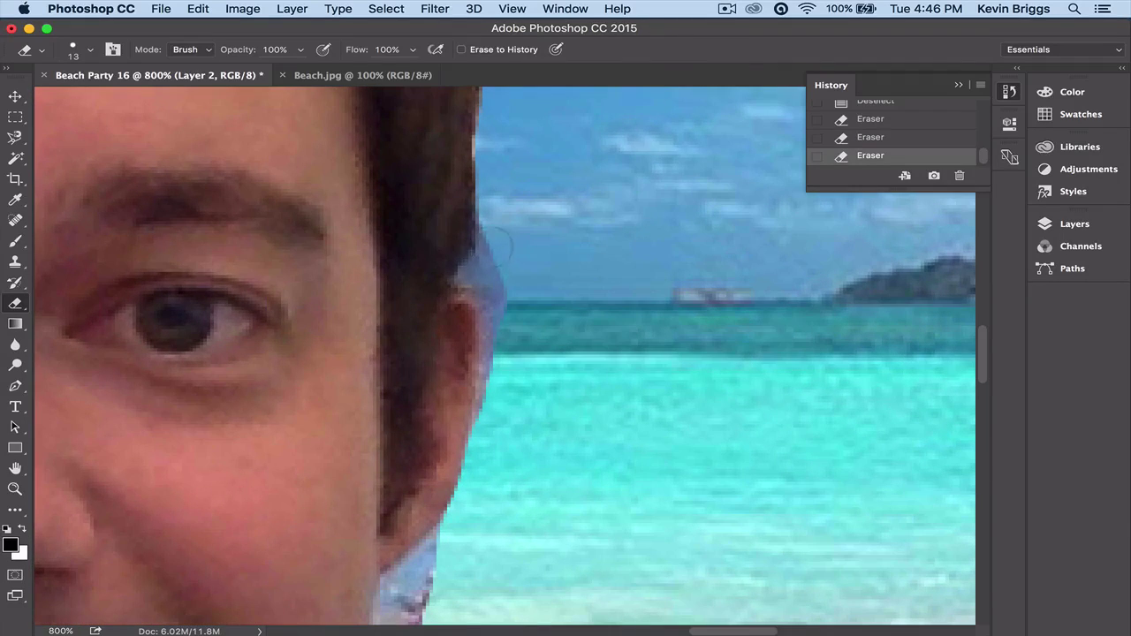
{"action": "mouse_move", "coordinate": [507, 244]}
{"action": "left_mouse_down"}
{"action": "mouse_move", "coordinate": [484, 269]}
{"action": "mouse_move", "coordinate": [491, 305]}
{"action": "left_mouse_up"}
{"action": "left_click_drag", "start_coordinate": [509, 358], "coordinate": [513, 372]}
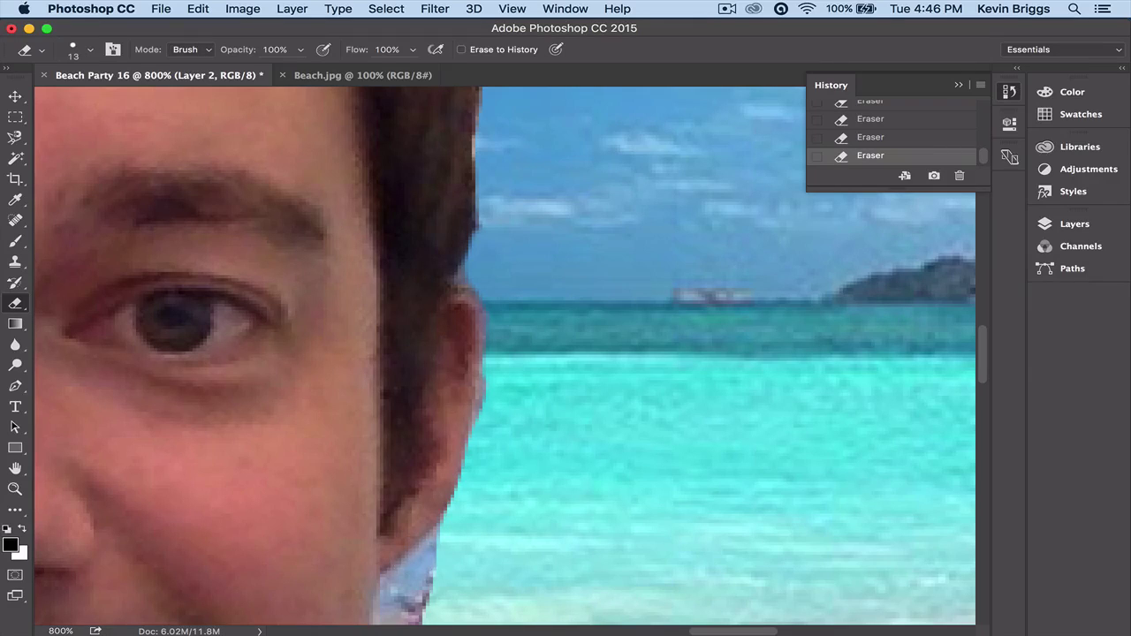
Try reducing the Eraser brush size to 4 px and to 1 px.
{"action": "left_click", "coordinate": [91, 50]}
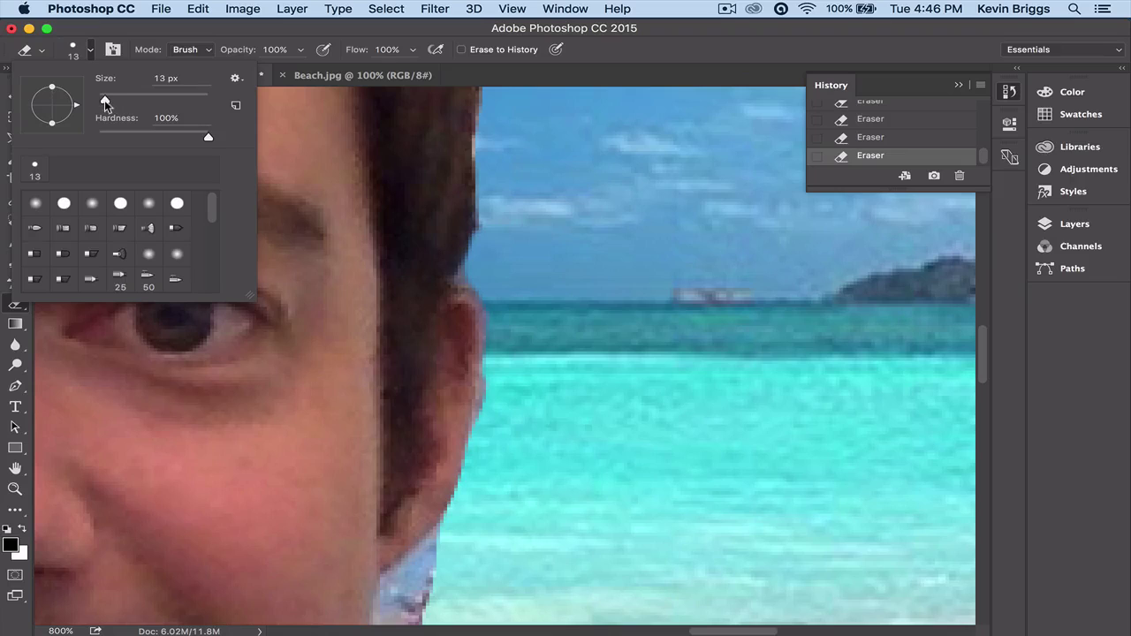
{"action": "left_click_drag", "start_coordinate": [104, 99], "coordinate": [102, 102]}
{"action": "key", "text": "Return"}
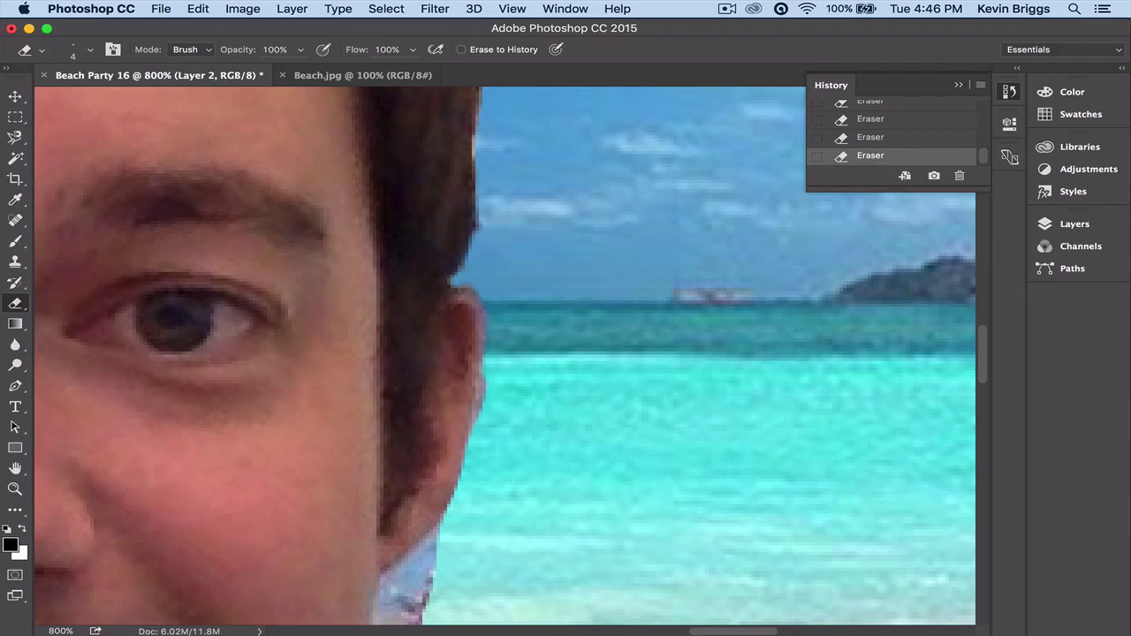
{"action": "left_click", "coordinate": [89, 50]}
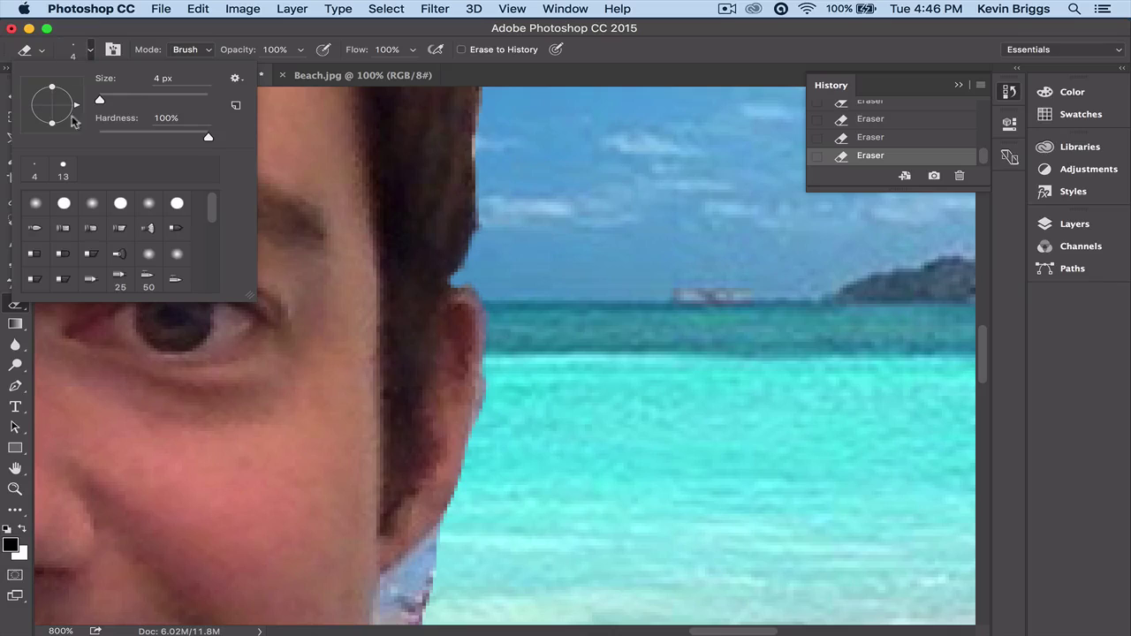
{"action": "left_click_drag", "start_coordinate": [100, 103], "coordinate": [98, 103]}
{"action": "key", "text": "Return"}
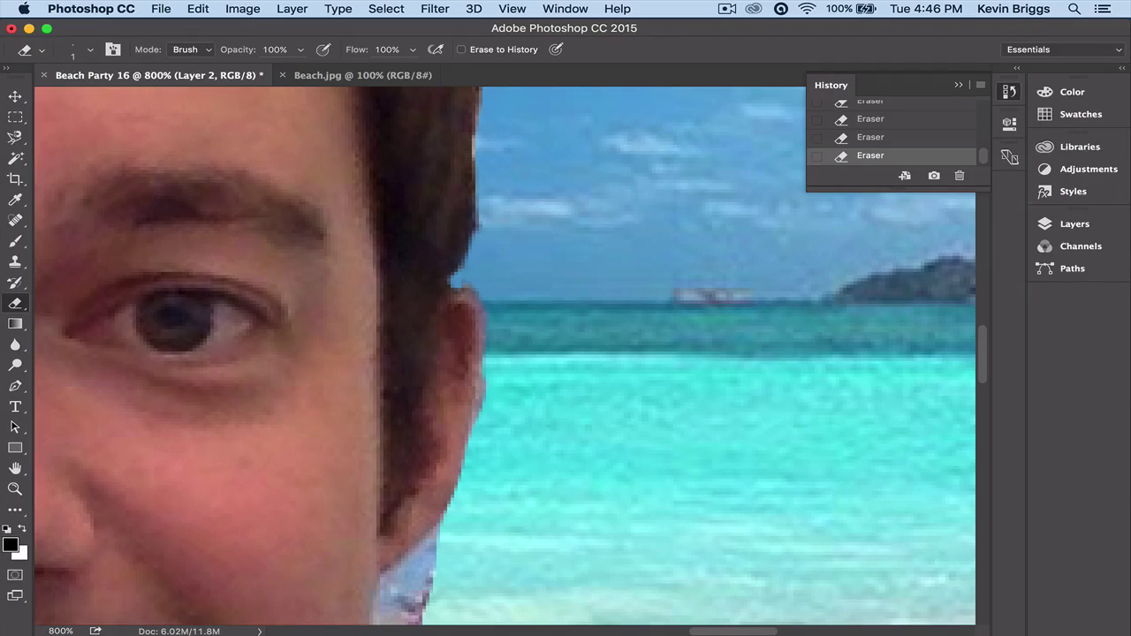
Erase the leftover blue and purple background below the man's ear and along his jaw with the Eraser at 15 px.
{"action": "left_click", "coordinate": [90, 51]}
{"action": "left_click_drag", "start_coordinate": [96, 101], "coordinate": [105, 99]}
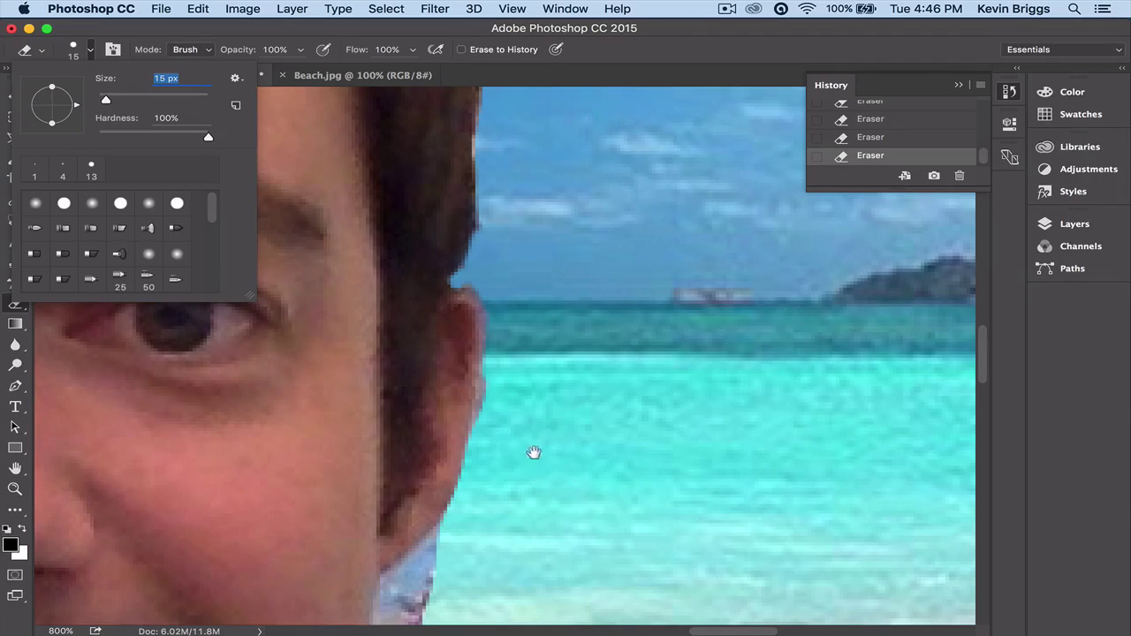
{"action": "left_click", "coordinate": [538, 484]}
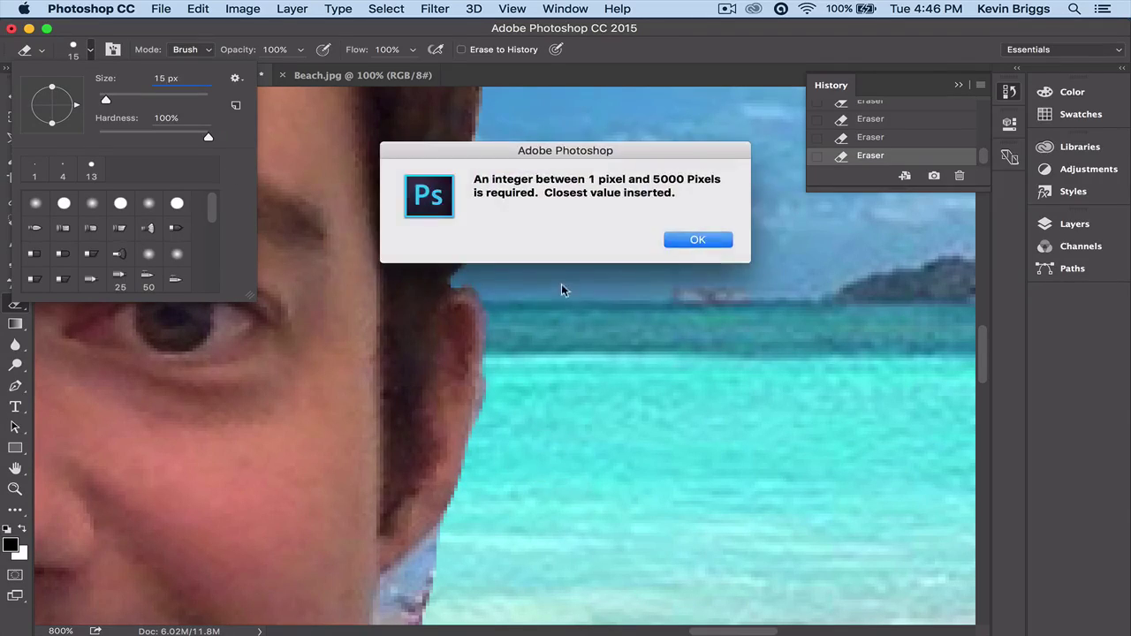
{"action": "left_click", "coordinate": [694, 241]}
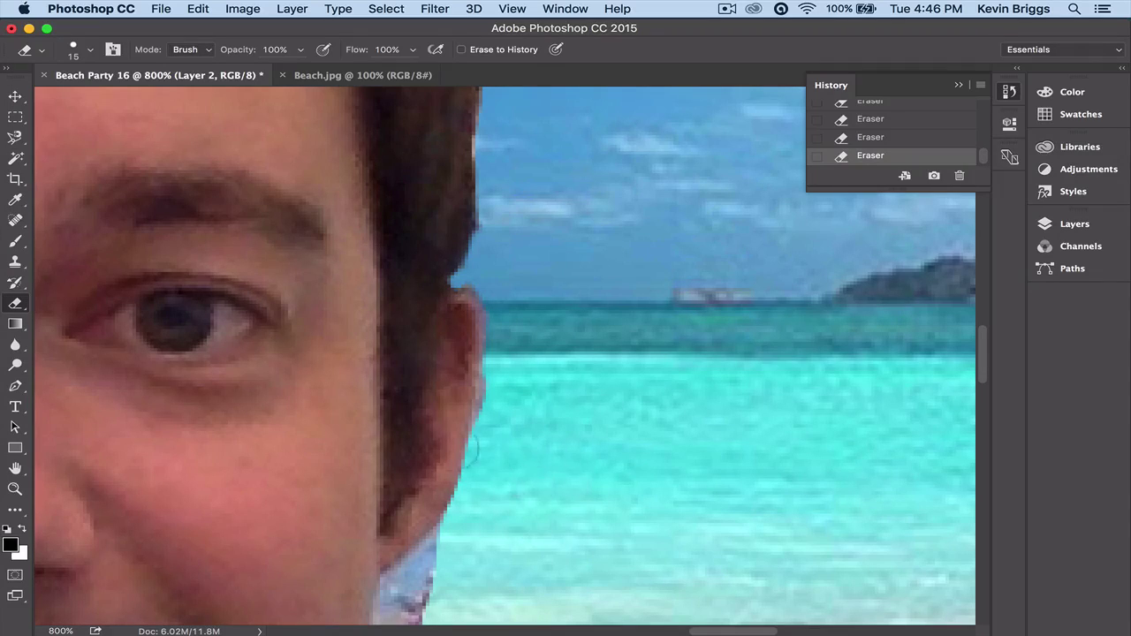
{"action": "left_click_drag", "start_coordinate": [521, 495], "coordinate": [578, 293]}
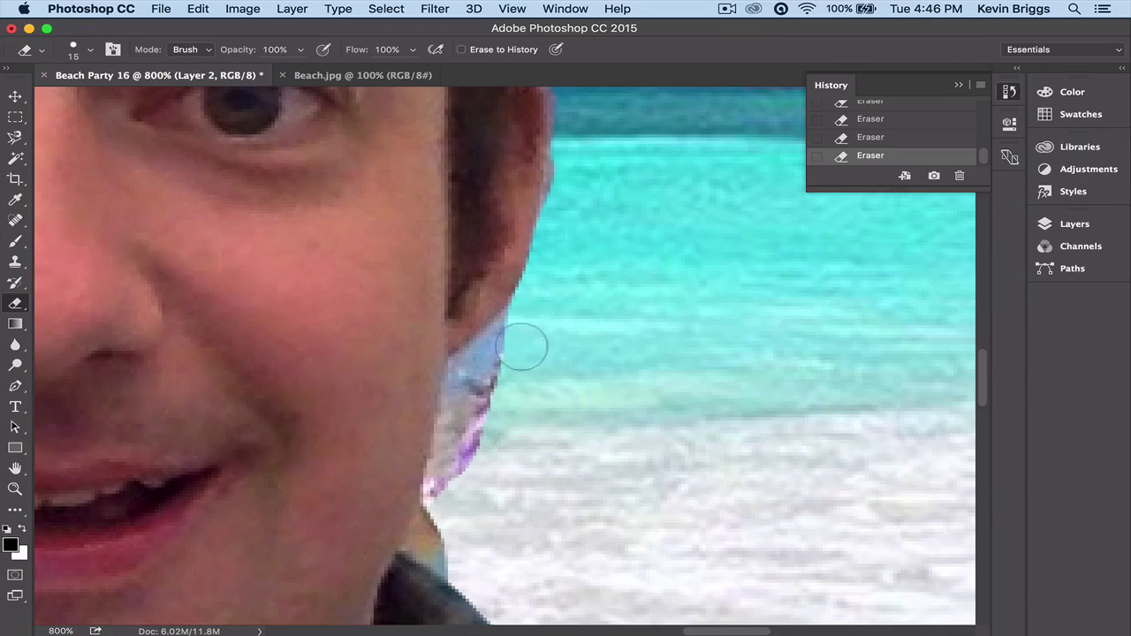
{"action": "mouse_move", "coordinate": [523, 347]}
{"action": "left_mouse_down"}
{"action": "mouse_move", "coordinate": [475, 388]}
{"action": "mouse_move", "coordinate": [434, 542]}
{"action": "left_mouse_up"}
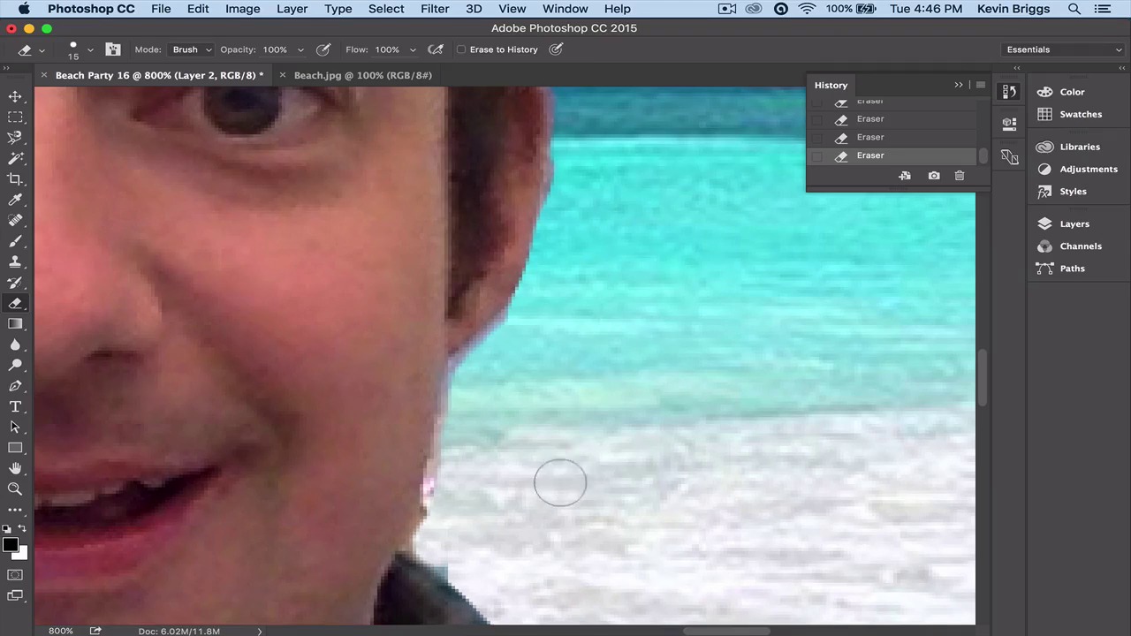
{"action": "left_click_drag", "start_coordinate": [525, 480], "coordinate": [512, 139]}
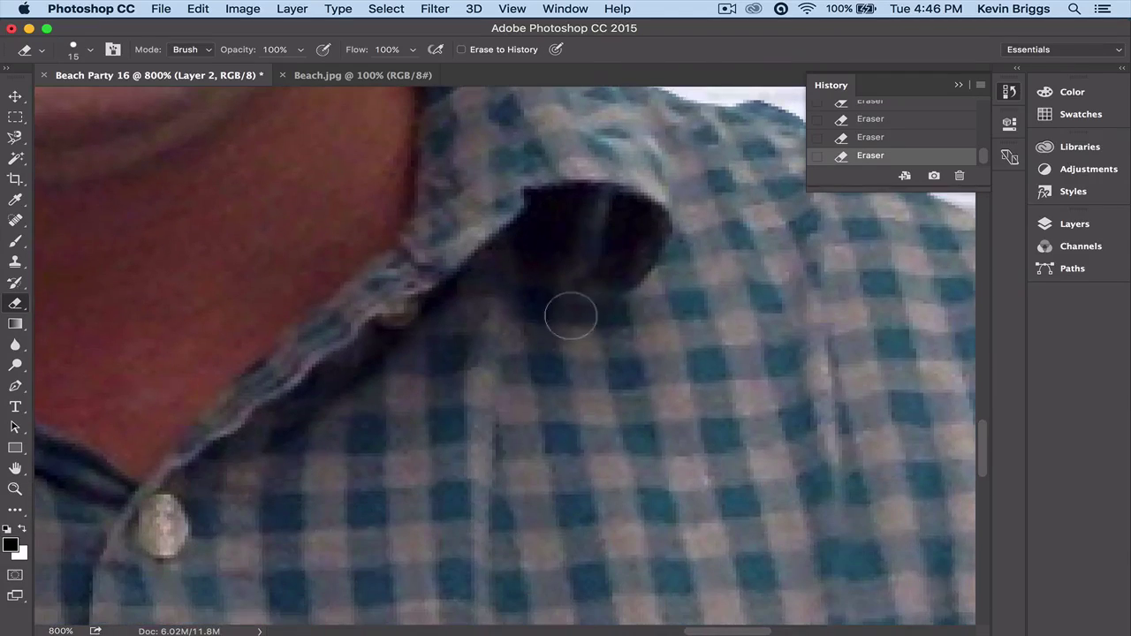
Step back one Eraser stroke in the document's history.
{"action": "key", "text": "z"}
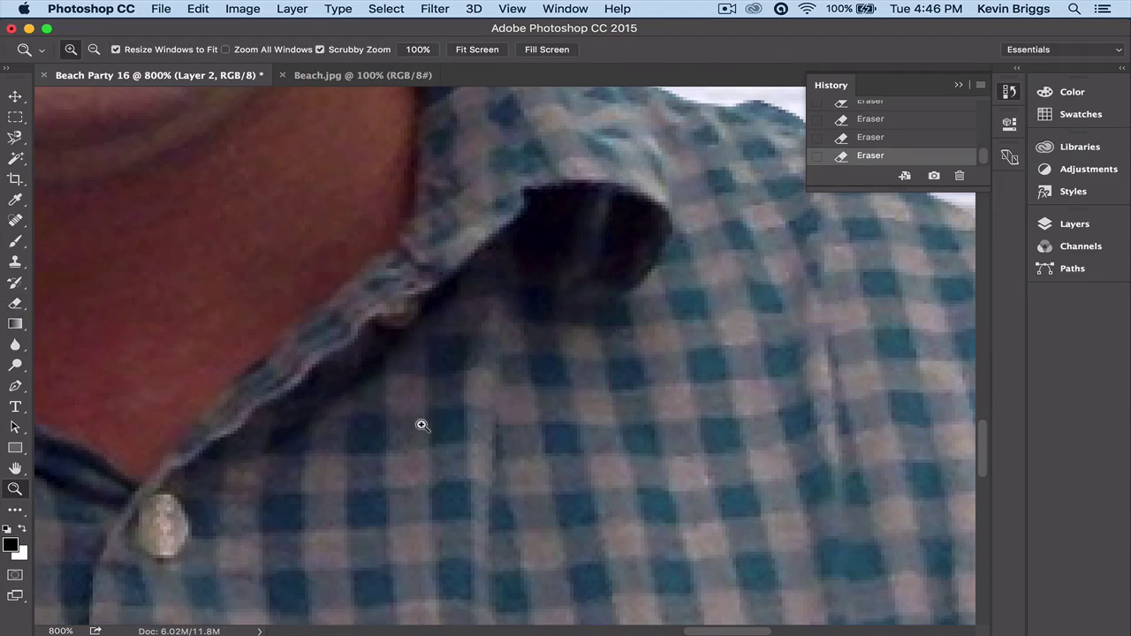
{"action": "key", "text": "alt"}
{"action": "left_click", "coordinate": [517, 387], "text": "alt"}
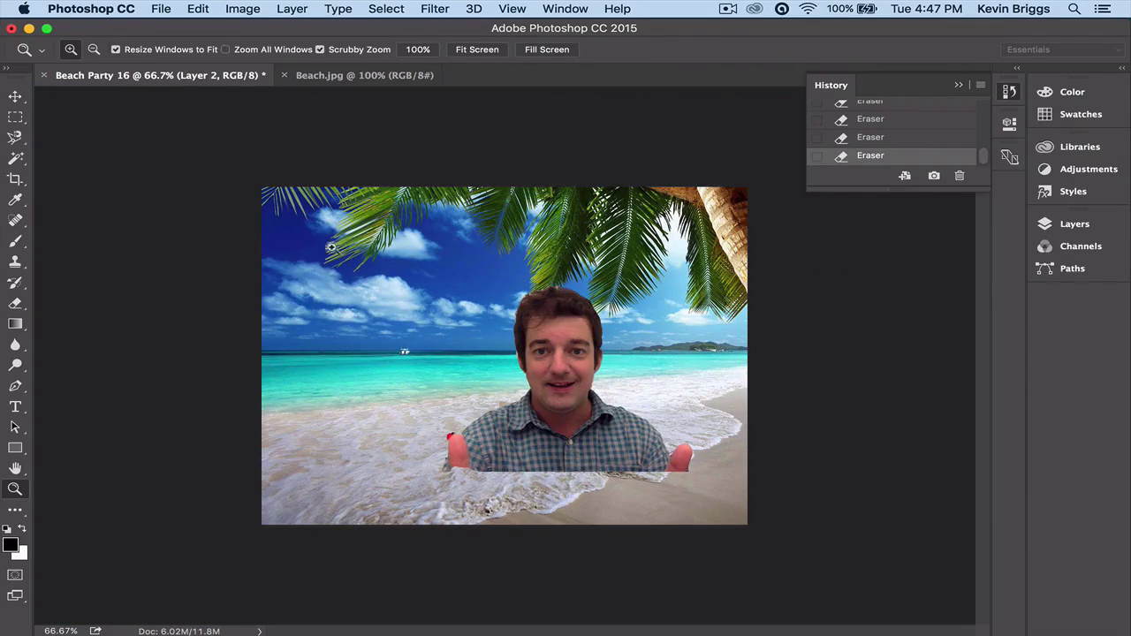
{"action": "left_click", "coordinate": [16, 303]}
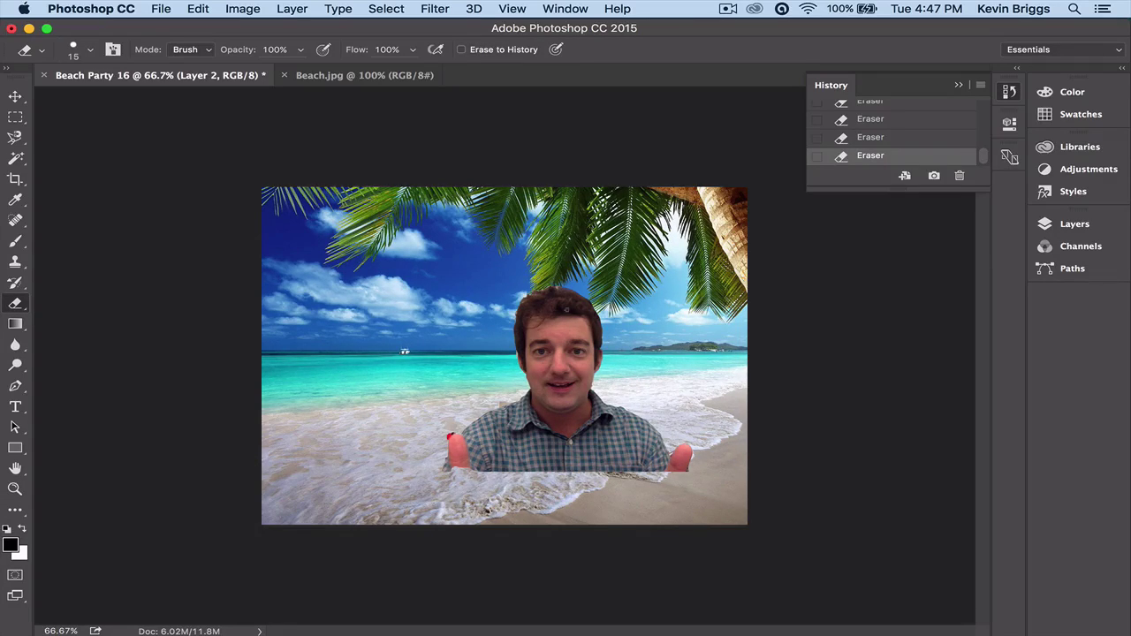
{"action": "left_click", "coordinate": [877, 137]}
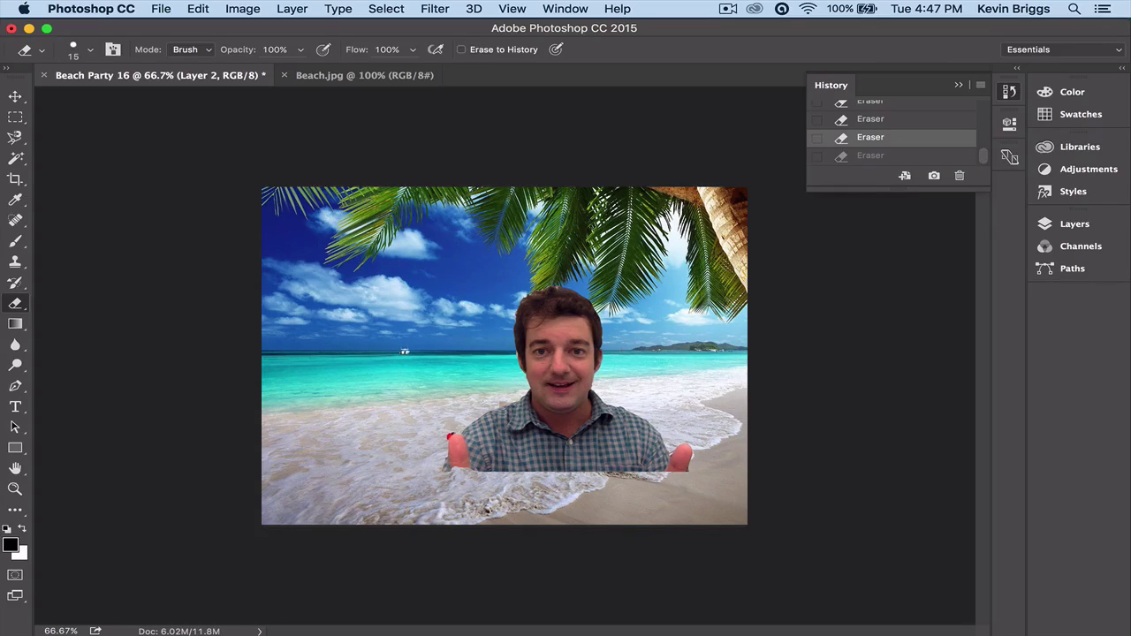
Erase light fringe pixels along the crown of the man's hair with the Eraser at 4 px.
{"action": "key", "text": "z"}
{"action": "left_click_drag", "start_coordinate": [543, 281], "coordinate": [599, 258]}
{"action": "key", "text": "e"}
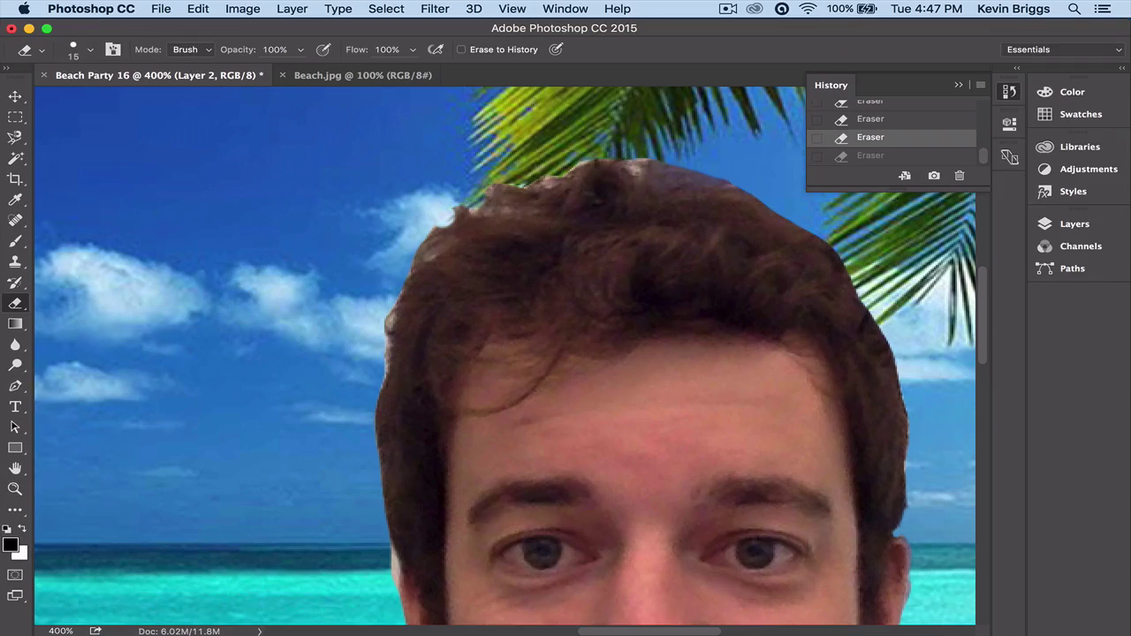
{"action": "left_click_drag", "start_coordinate": [532, 225], "coordinate": [601, 345]}
{"action": "key", "text": "z"}
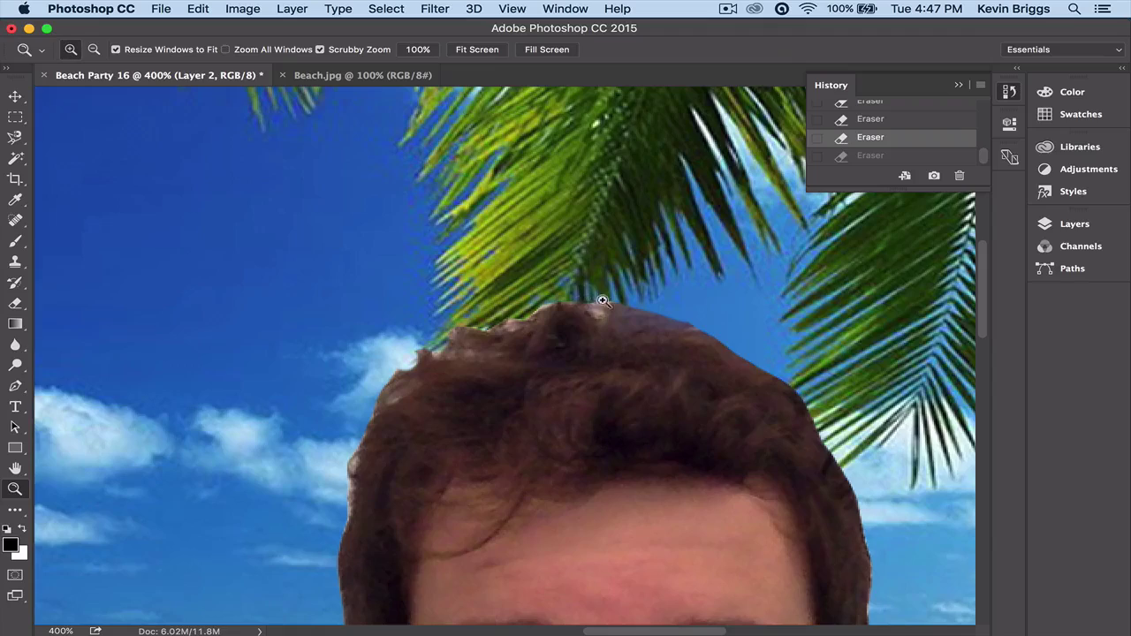
{"action": "left_click_drag", "start_coordinate": [596, 297], "coordinate": [602, 306]}
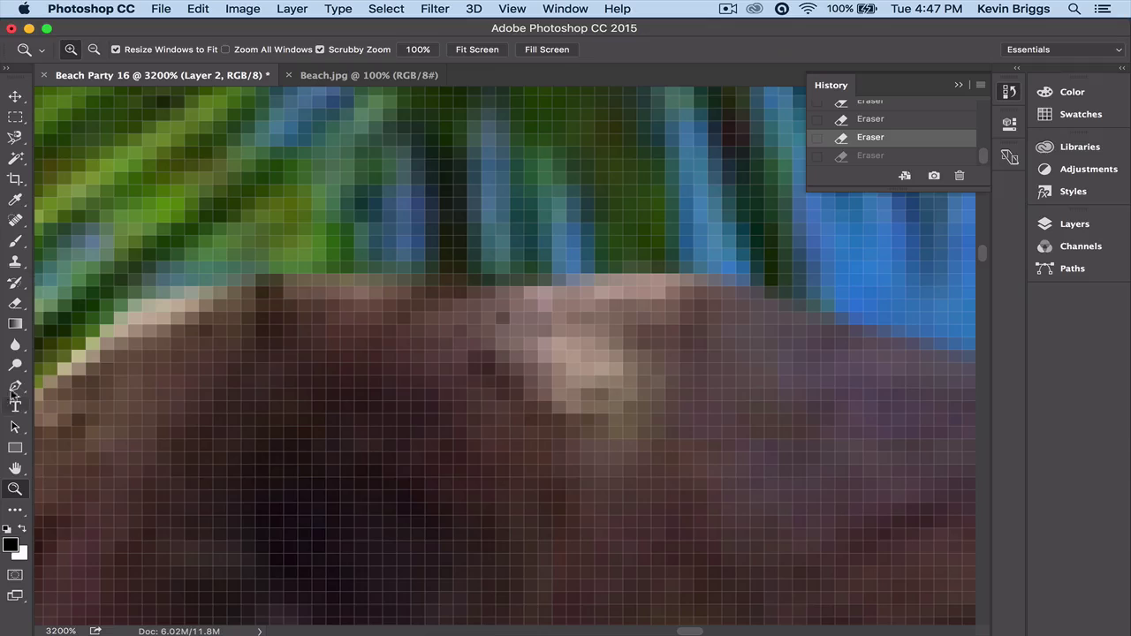
{"action": "left_click", "coordinate": [15, 303]}
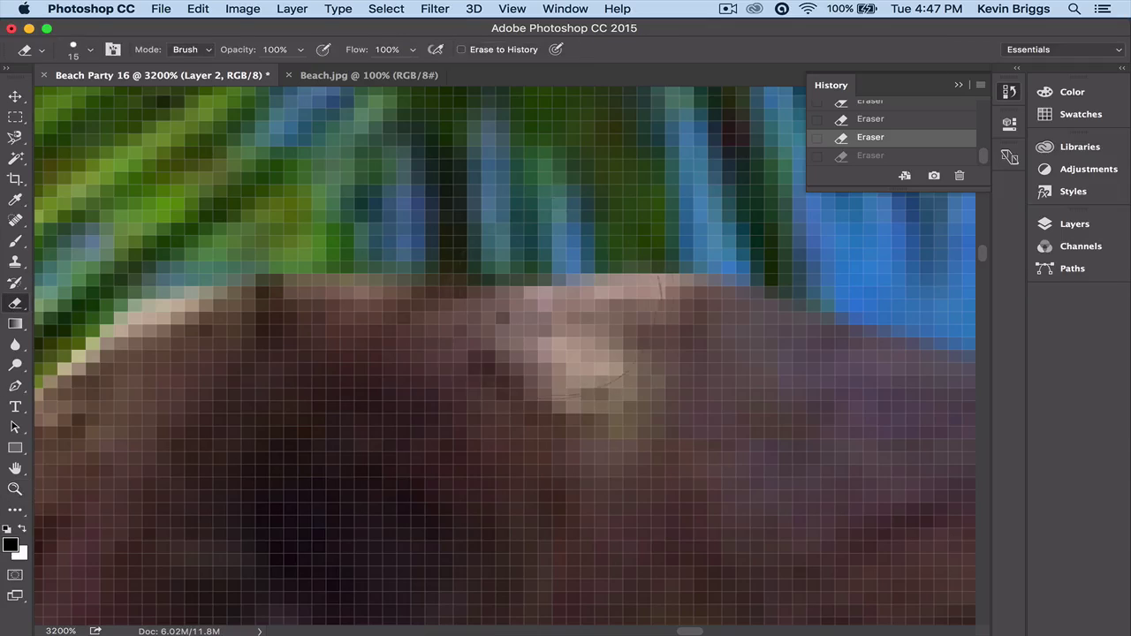
{"action": "left_click", "coordinate": [90, 50]}
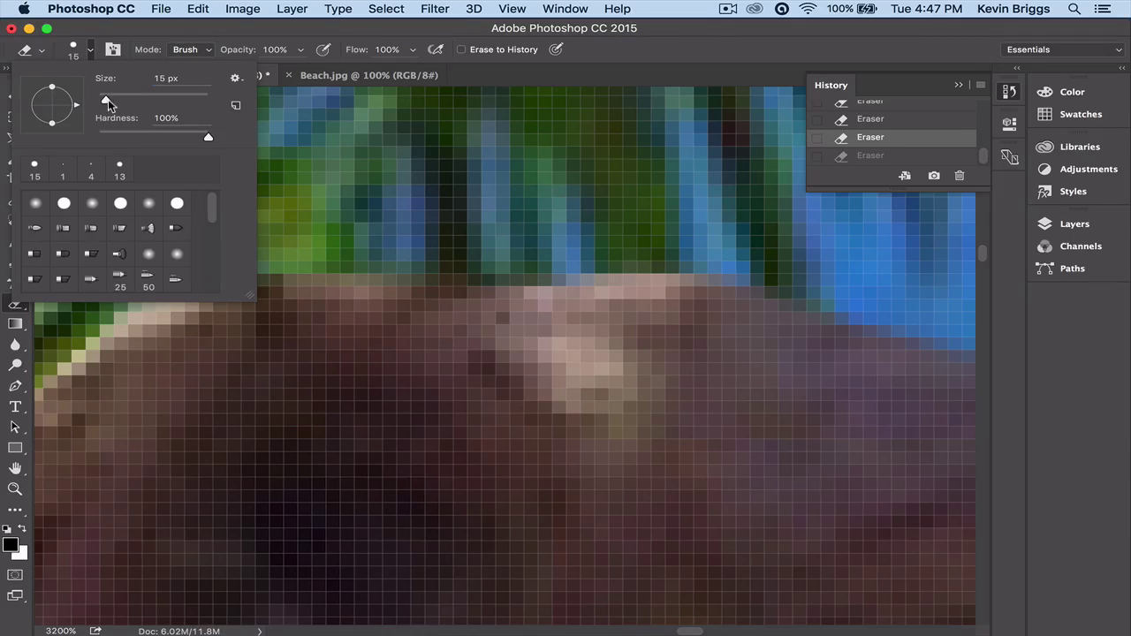
{"action": "left_click_drag", "start_coordinate": [106, 99], "coordinate": [99, 99]}
{"action": "mouse_move", "coordinate": [577, 274]}
{"action": "left_mouse_down"}
{"action": "mouse_move", "coordinate": [543, 319]}
{"action": "mouse_move", "coordinate": [548, 376]}
{"action": "mouse_move", "coordinate": [547, 339]}
{"action": "mouse_move", "coordinate": [576, 293]}
{"action": "mouse_move", "coordinate": [645, 283]}
{"action": "left_mouse_up"}
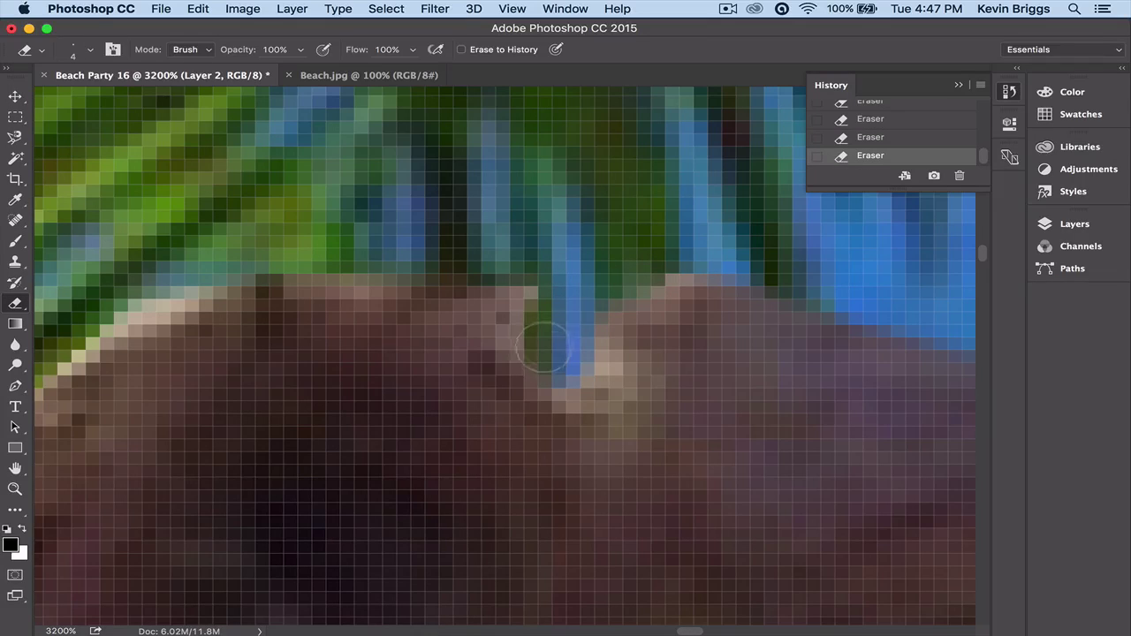
{"action": "mouse_move", "coordinate": [128, 301]}
{"action": "left_mouse_down"}
{"action": "mouse_move", "coordinate": [84, 325]}
{"action": "mouse_move", "coordinate": [35, 362]}
{"action": "left_mouse_up"}
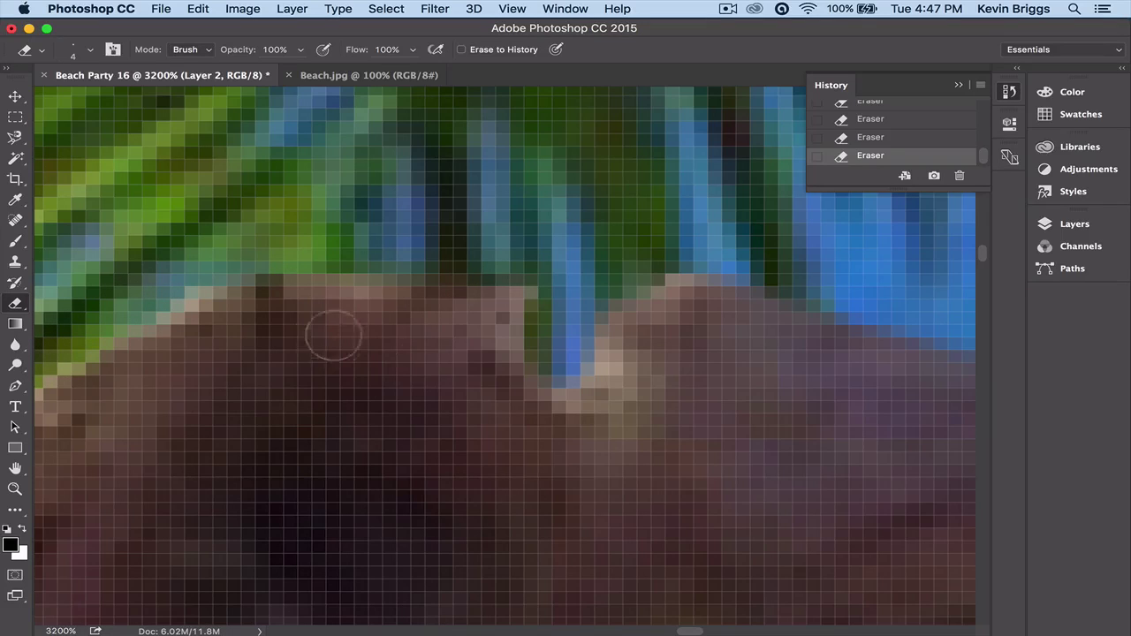
Erase the pale patch on the next stretch of the man's hairline against the palm leaves.
{"action": "left_click_drag", "start_coordinate": [182, 356], "coordinate": [597, 199]}
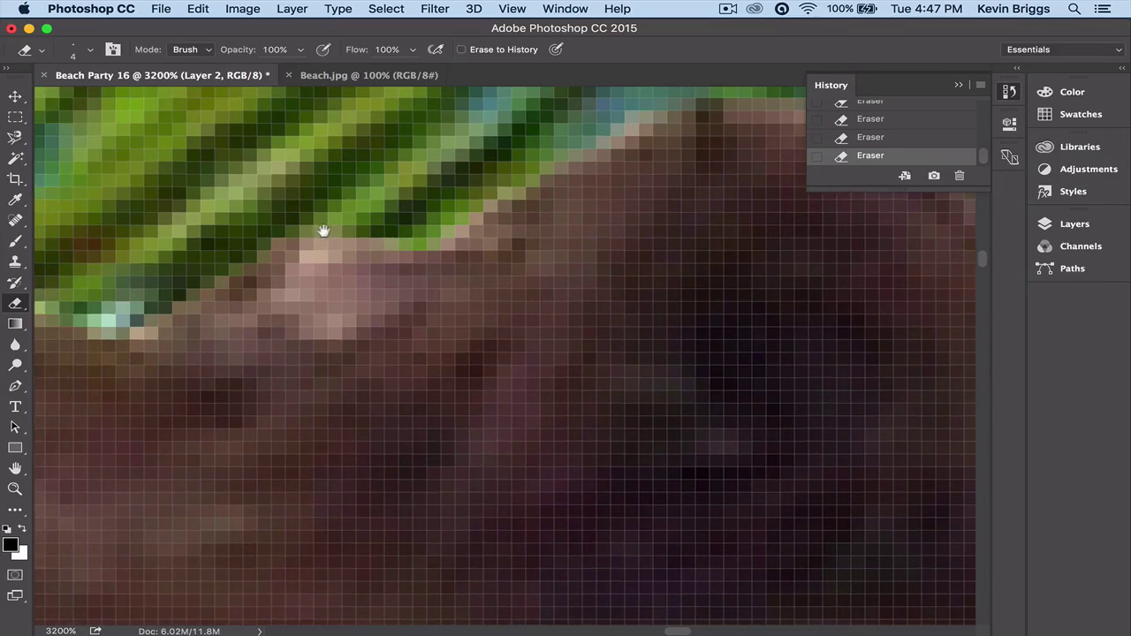
{"action": "mouse_move", "coordinate": [387, 273]}
{"action": "left_mouse_down"}
{"action": "mouse_move", "coordinate": [329, 253]}
{"action": "mouse_move", "coordinate": [301, 267]}
{"action": "mouse_move", "coordinate": [324, 286]}
{"action": "mouse_move", "coordinate": [305, 305]}
{"action": "left_mouse_up"}
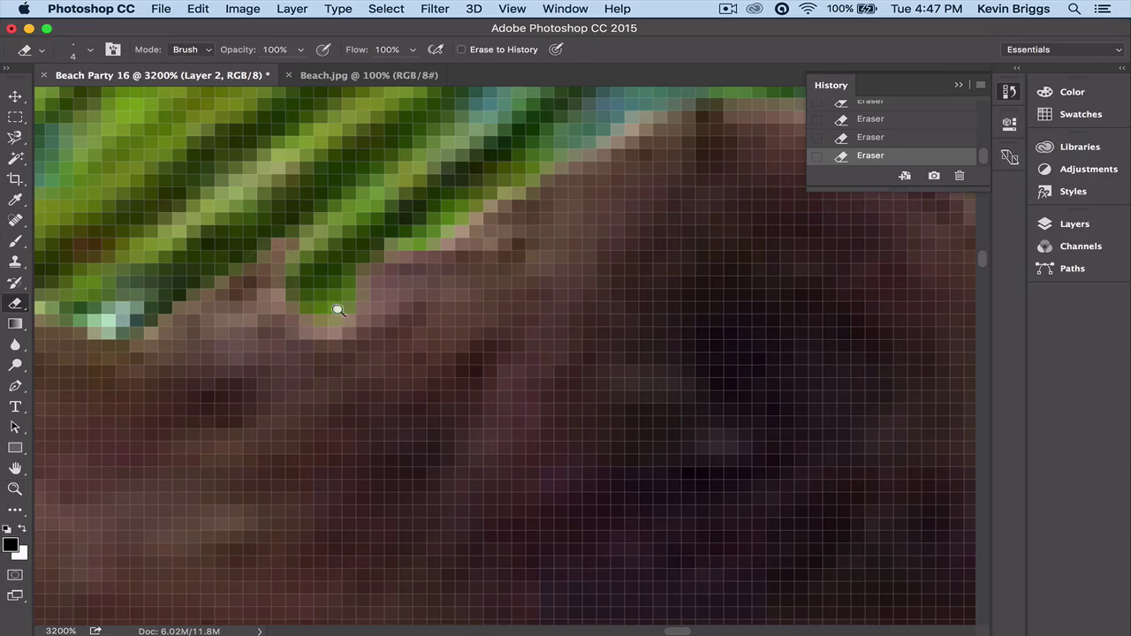
{"action": "key", "text": "z"}
{"action": "left_click", "coordinate": [464, 328], "text": "alt"}
{"action": "left_click", "coordinate": [553, 371], "text": "alt"}
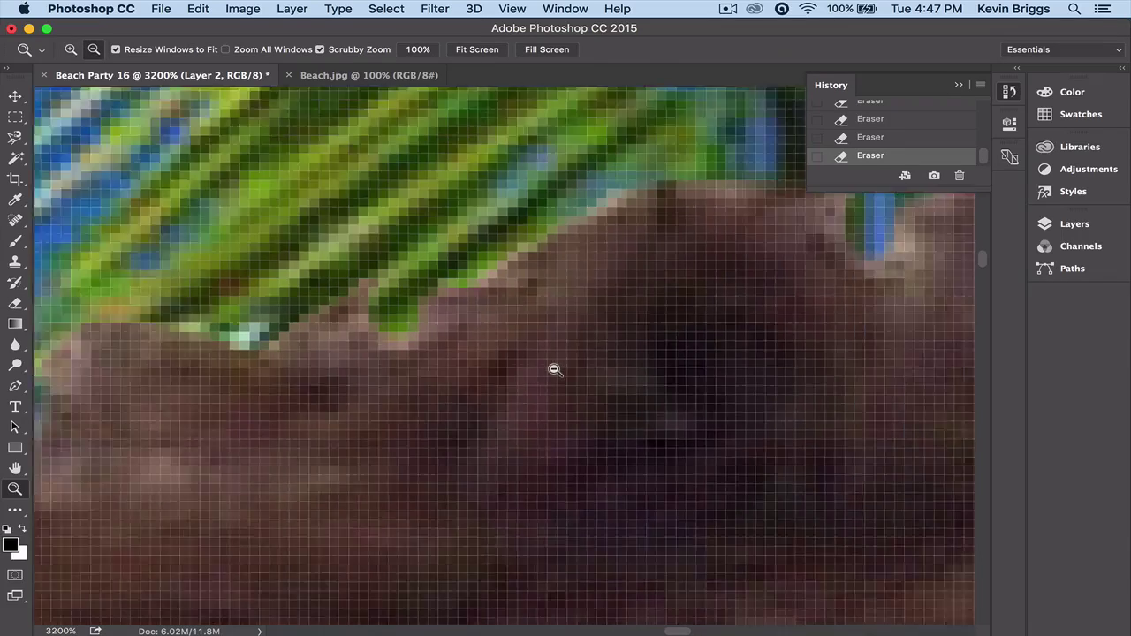
{"action": "left_click", "coordinate": [555, 369], "text": "alt"}
{"action": "left_click", "coordinate": [555, 370], "text": "alt"}
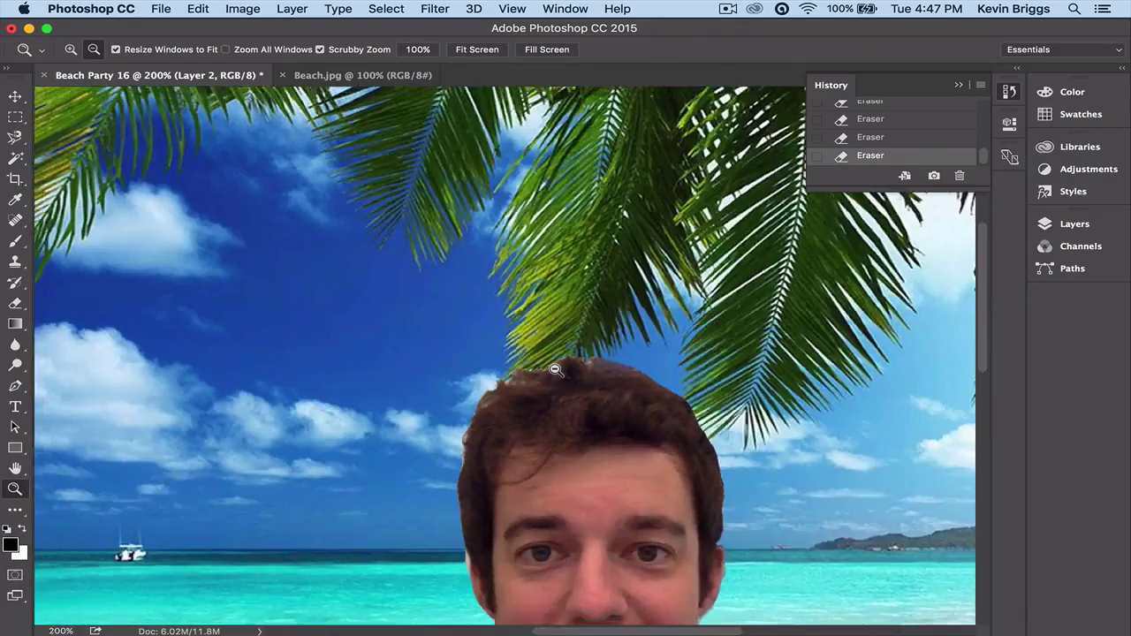
{"action": "left_click", "coordinate": [555, 370], "text": "alt"}
{"action": "left_click", "coordinate": [553, 373], "text": "alt"}
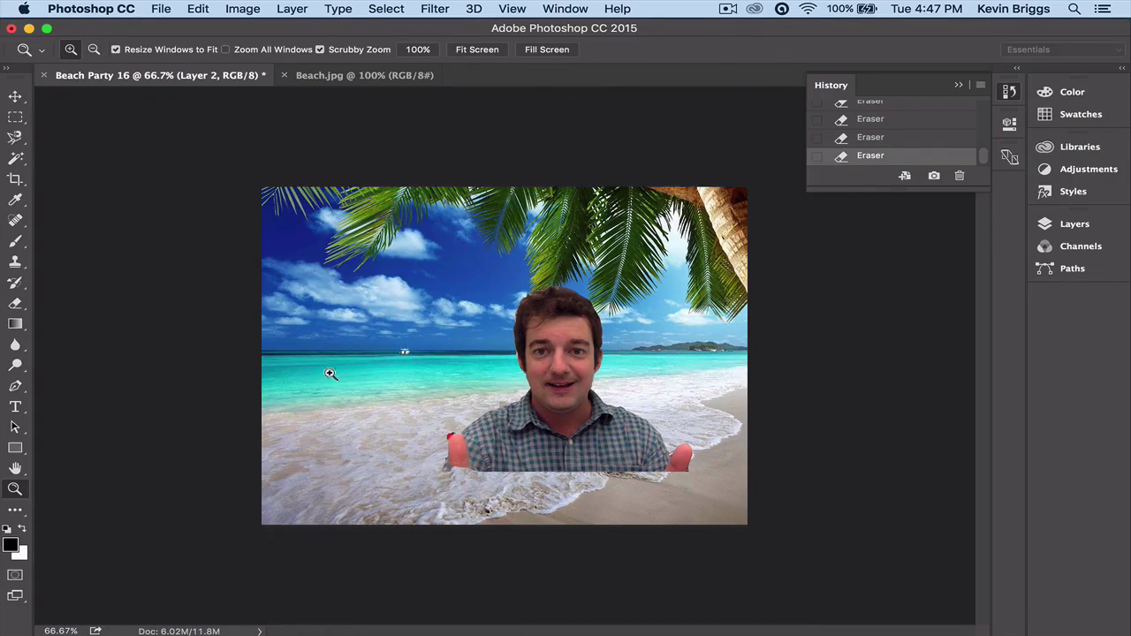
Erase the red and grey background remnants around the tip of the thumb on the boat side with the Eraser at 11 px.
{"action": "left_click", "coordinate": [15, 303]}
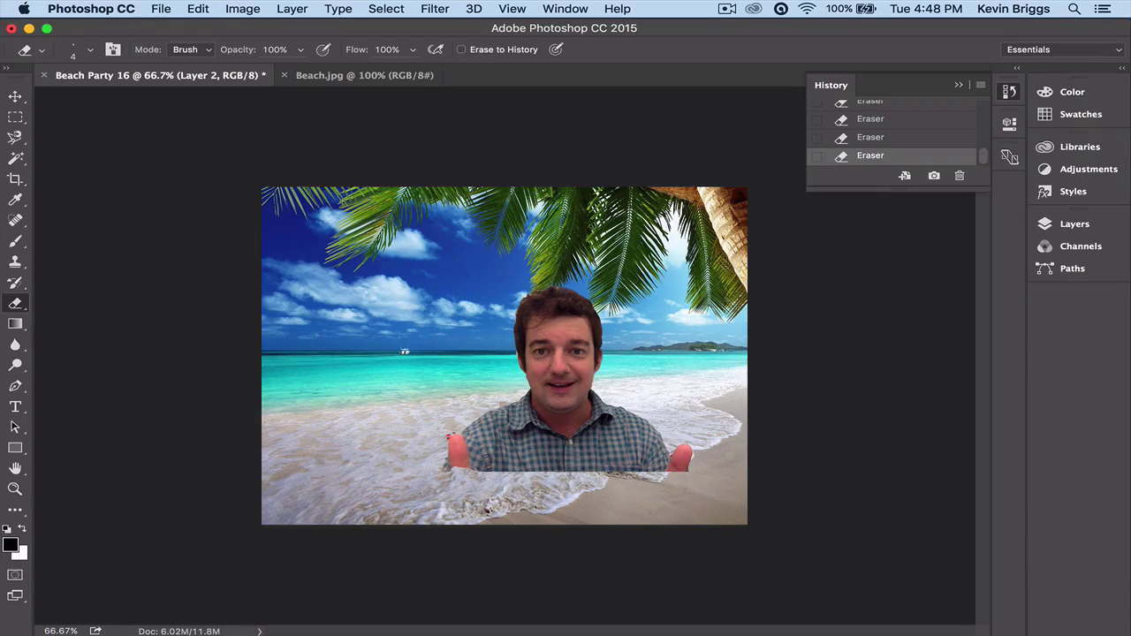
{"action": "mouse_move", "coordinate": [460, 440]}
{"action": "left_mouse_down"}
{"action": "mouse_move", "coordinate": [402, 489]}
{"action": "mouse_move", "coordinate": [458, 452]}
{"action": "left_mouse_up"}
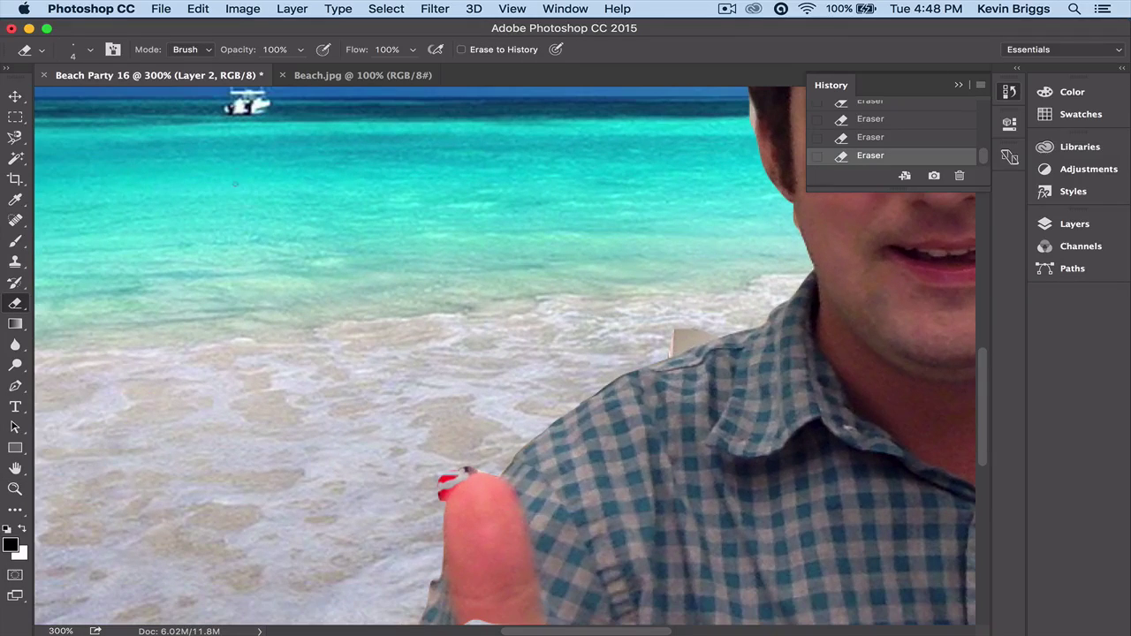
{"action": "left_click", "coordinate": [91, 50]}
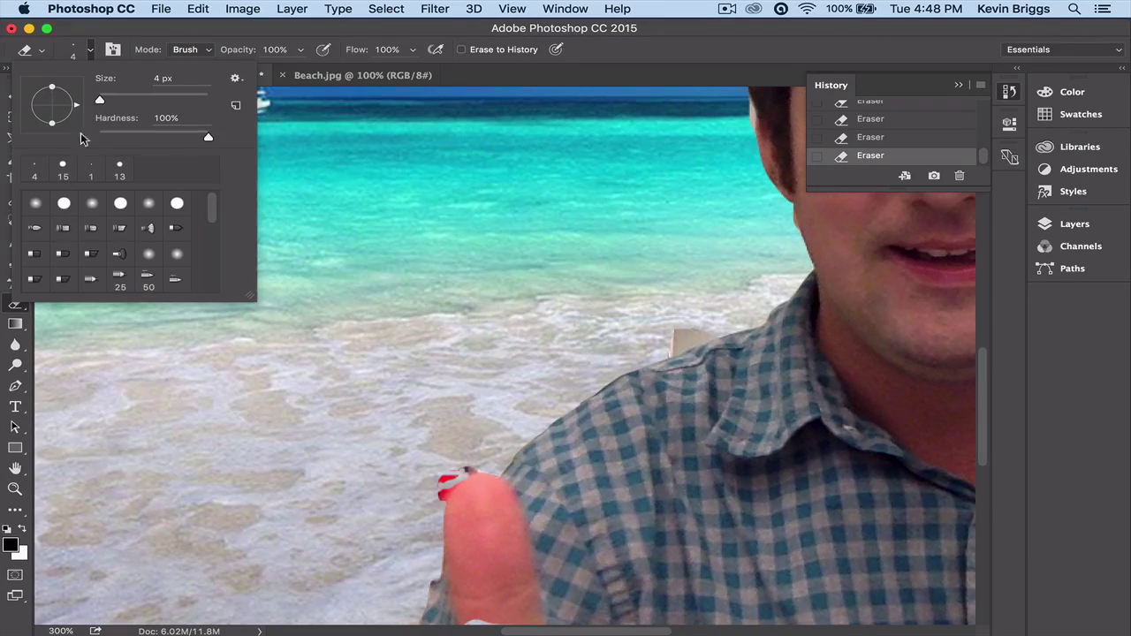
{"action": "left_click_drag", "start_coordinate": [101, 98], "coordinate": [103, 99]}
{"action": "key", "text": "Return"}
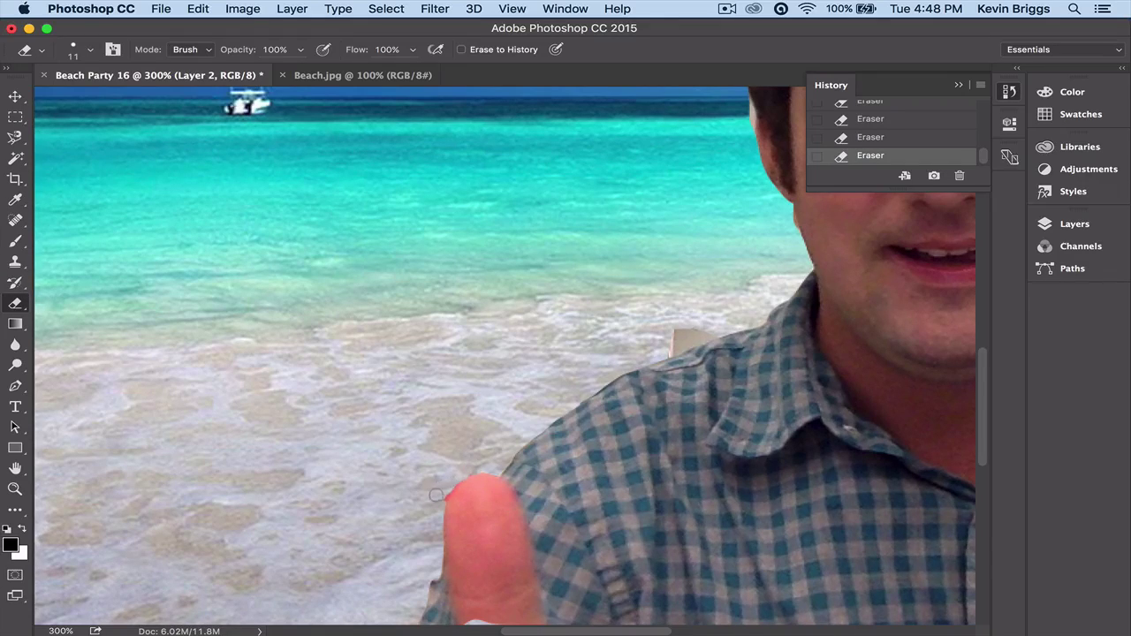
Move the cut-out man to the lower right corner of the flyer so his shirt meets the bottom edge.
{"action": "key", "text": "z"}
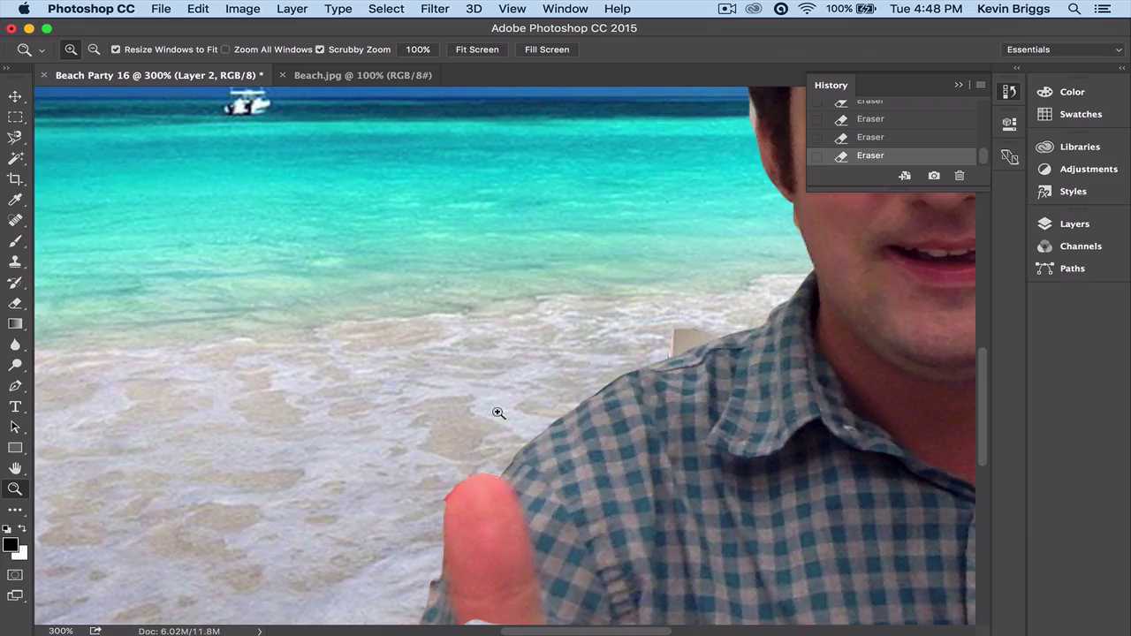
{"action": "left_click", "coordinate": [540, 399], "text": "alt"}
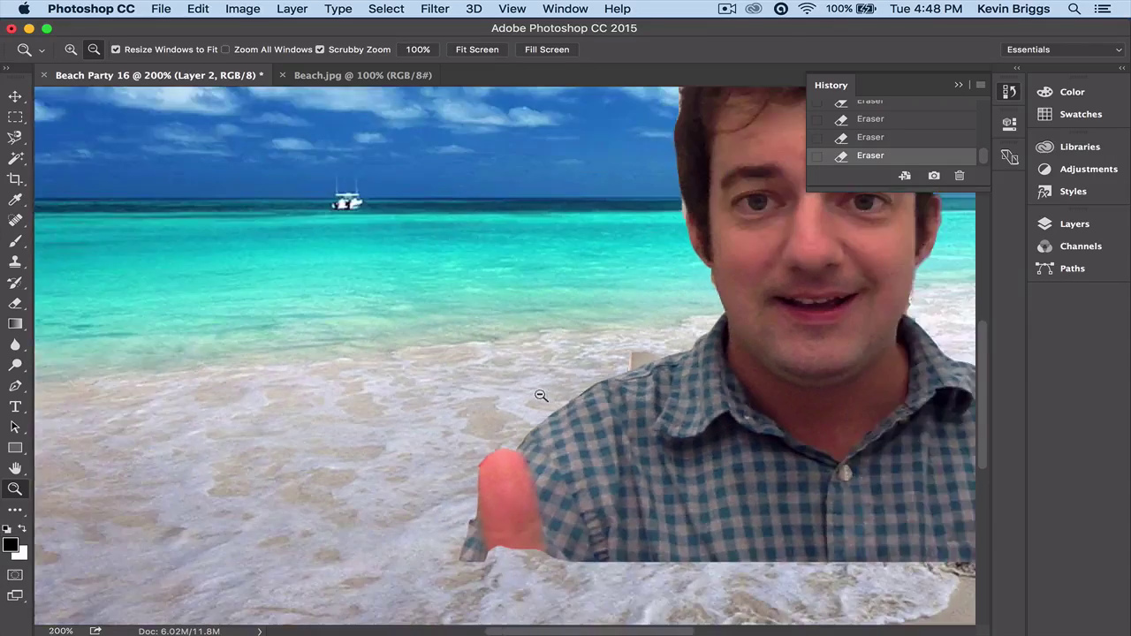
{"action": "left_click", "coordinate": [15, 95]}
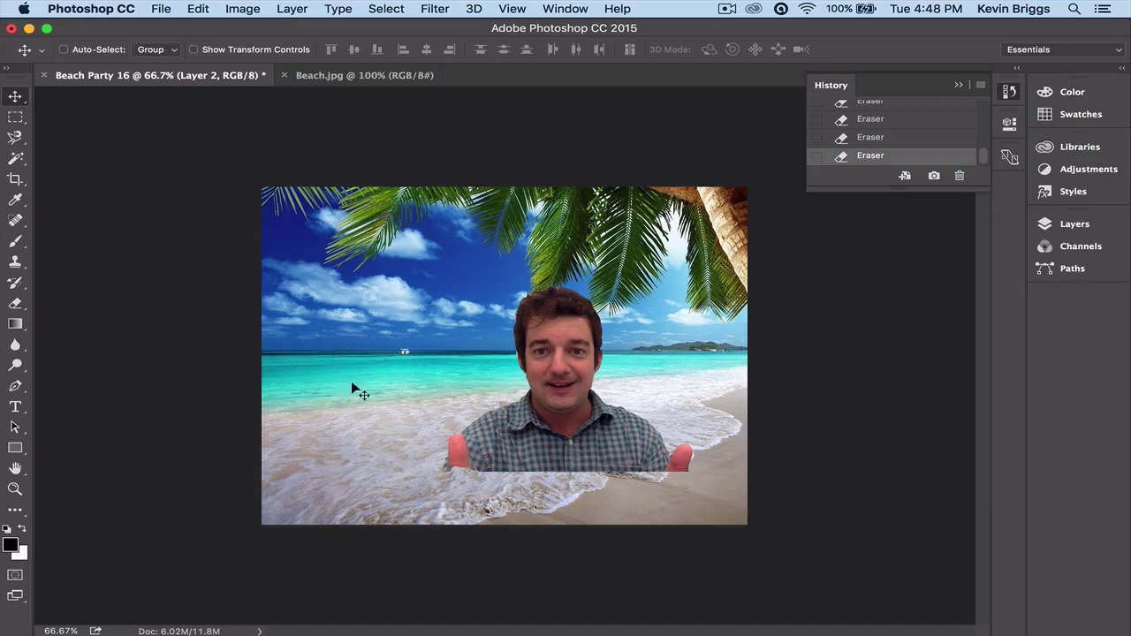
{"action": "left_click_drag", "start_coordinate": [530, 349], "coordinate": [600, 400]}
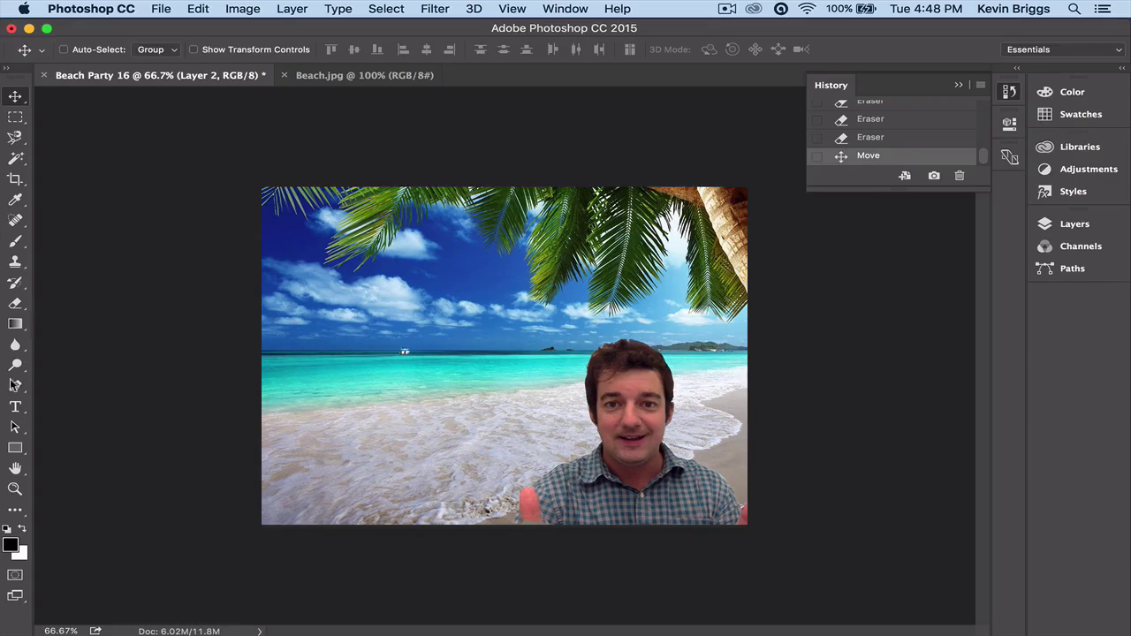
Add the text "Aloha from Hawaii" over the sky and sea, breaking the line before "Hawaii", in black 113 pt Copperplate Regular.
{"action": "left_click", "coordinate": [15, 406]}
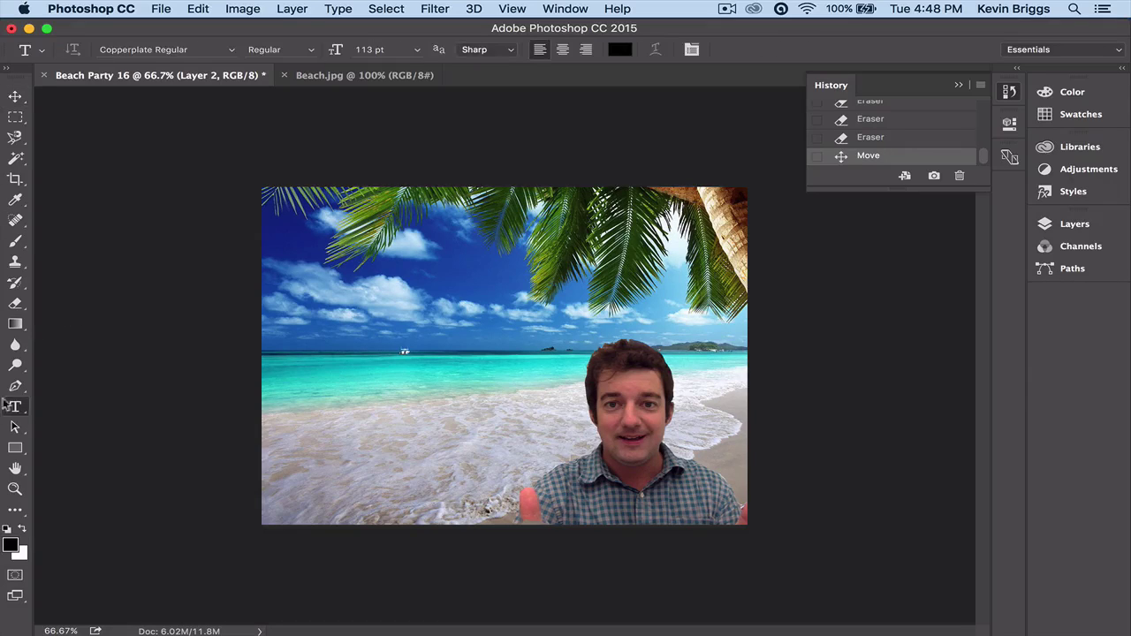
{"action": "left_click", "coordinate": [333, 319]}
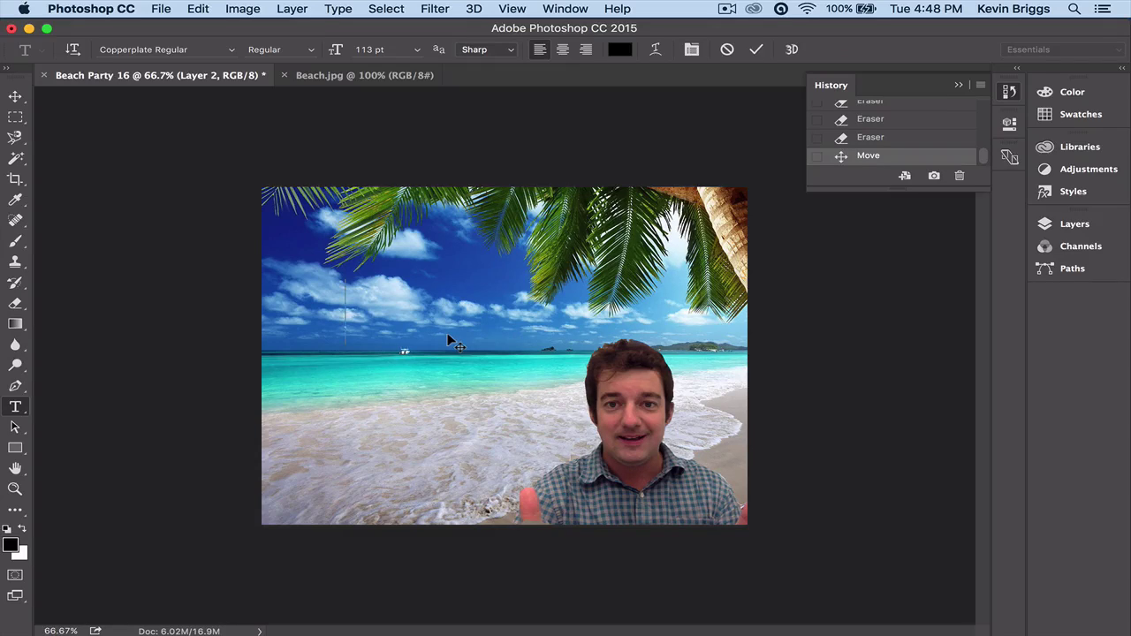
{"action": "type", "text": "Aloh"}
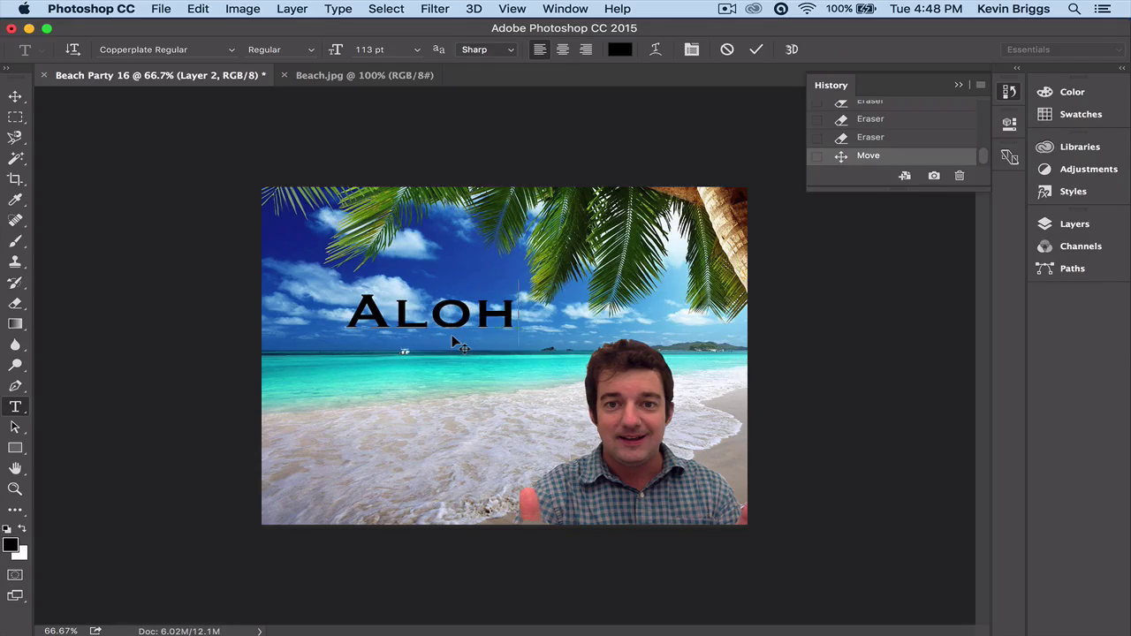
{"action": "type", "text": "a from"}
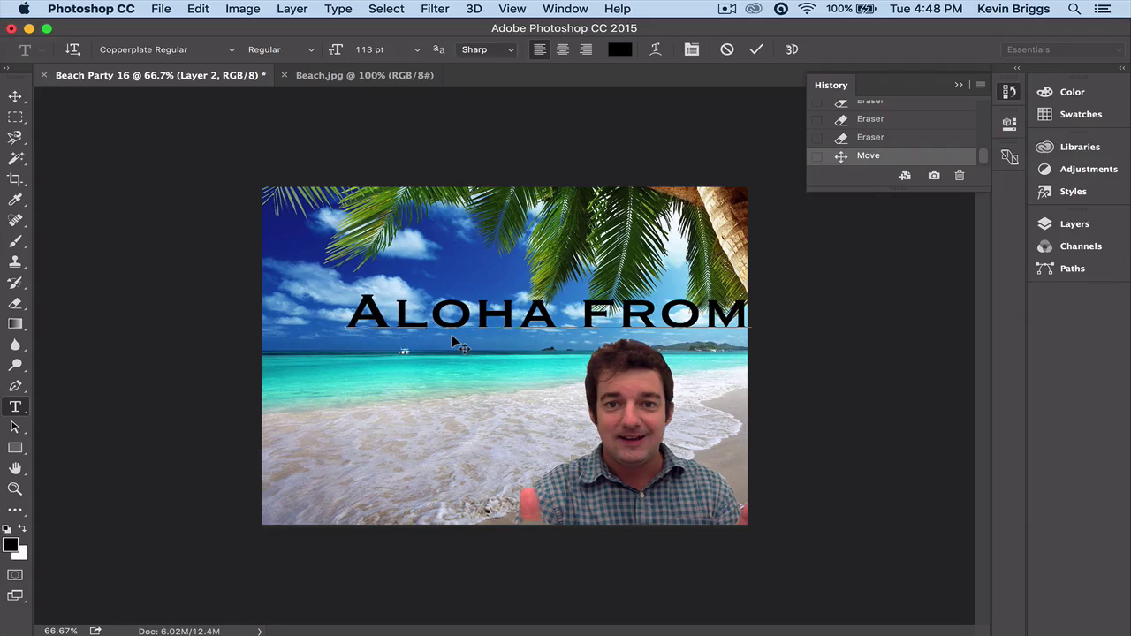
{"action": "key", "text": "Return"}
{"action": "type", "text": "Hawaii"}
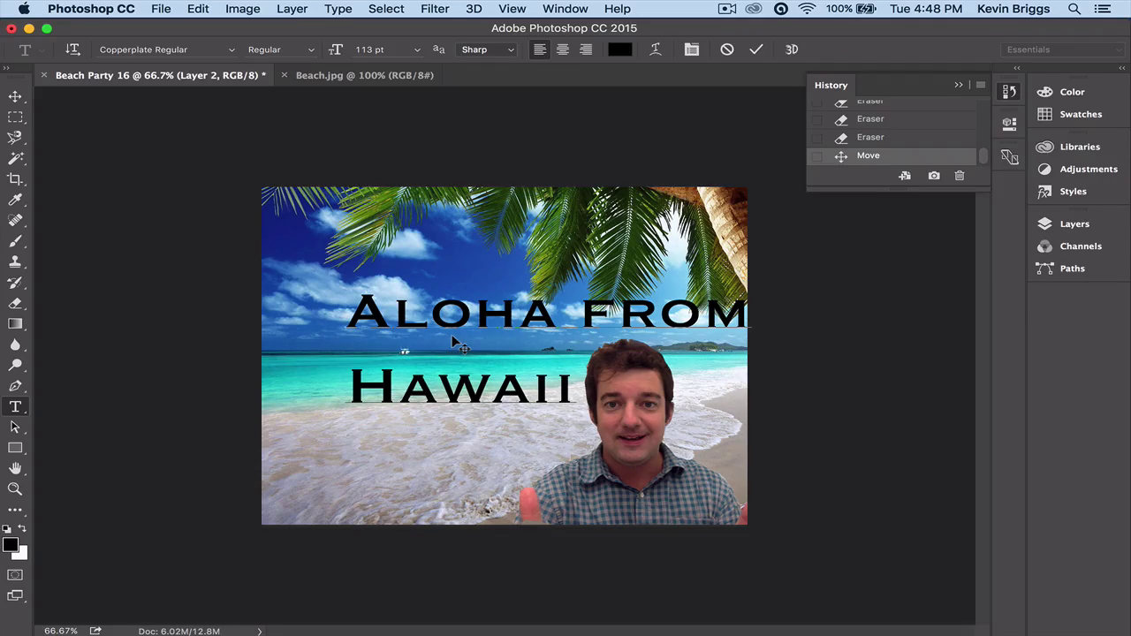
Move the "Aloha from Hawaii" title left and slightly down so both lines fit inside the flyer.
{"action": "left_click", "coordinate": [15, 96]}
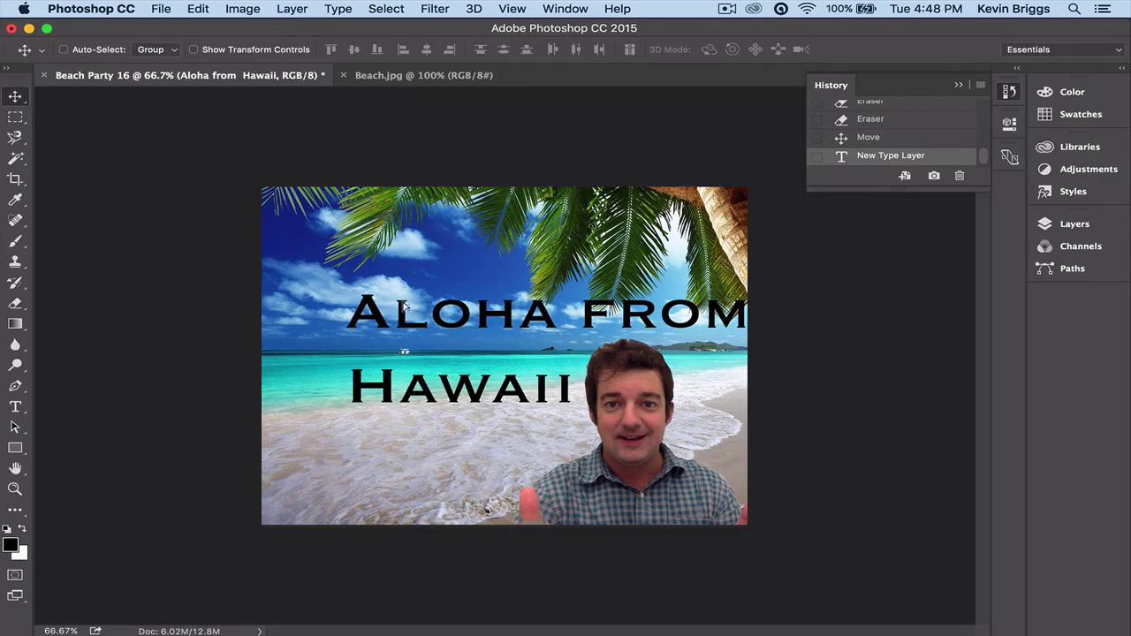
{"action": "left_click_drag", "start_coordinate": [404, 306], "coordinate": [326, 327]}
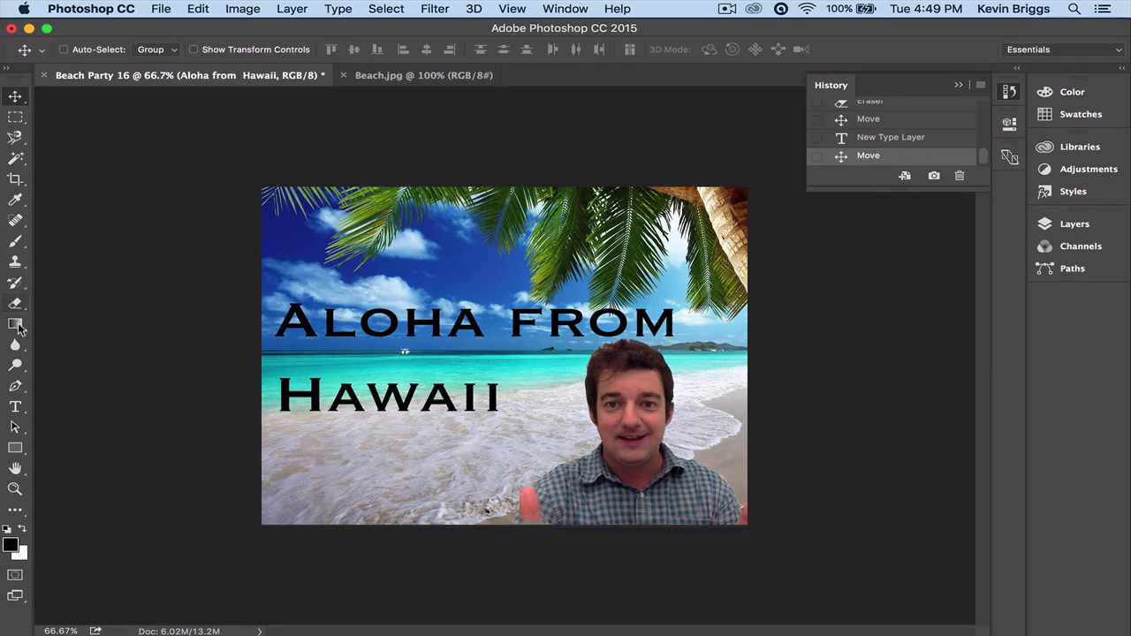
Set the whole title's font to Avenir Next Bold and add an exclamation mark after "Hawaii".
{"action": "left_click", "coordinate": [15, 407]}
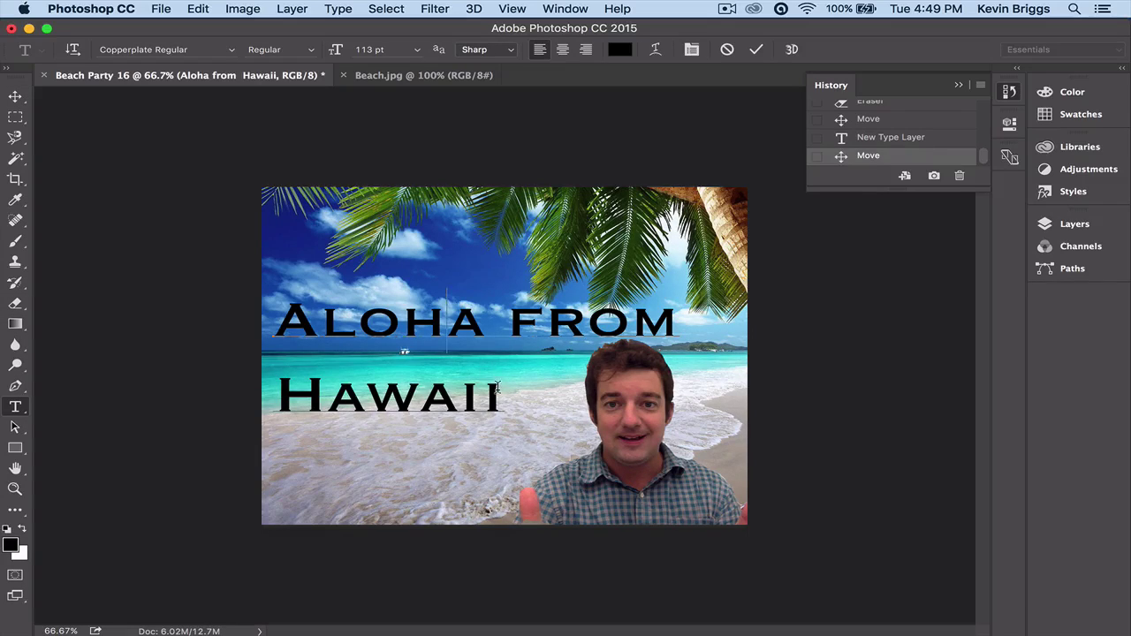
{"action": "left_click_drag", "start_coordinate": [498, 388], "coordinate": [276, 306]}
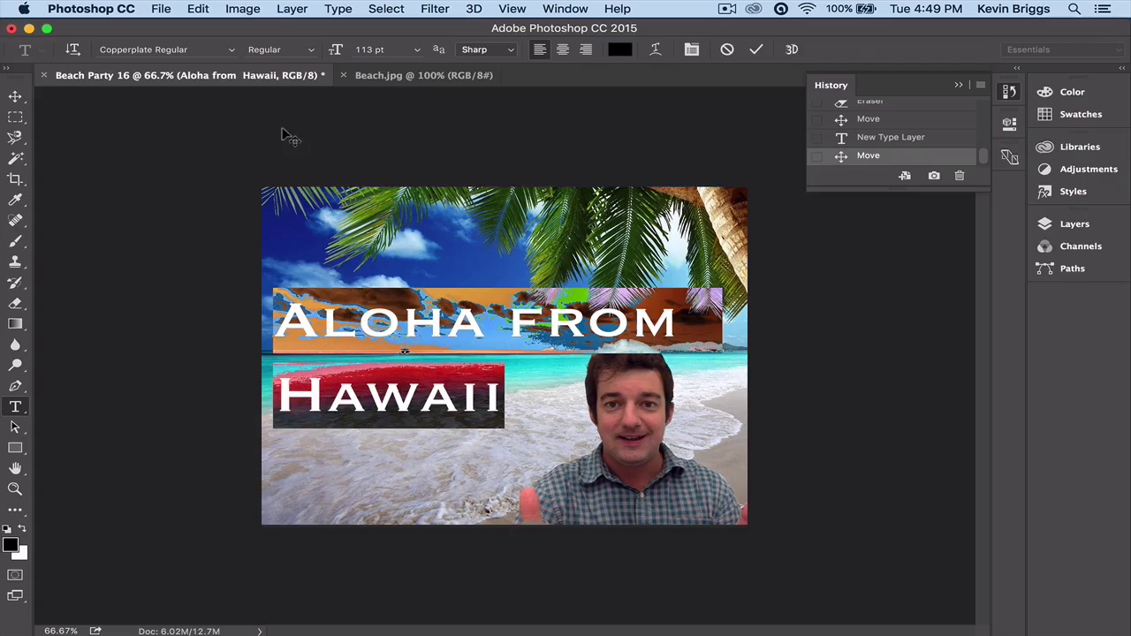
{"action": "left_click", "coordinate": [310, 50]}
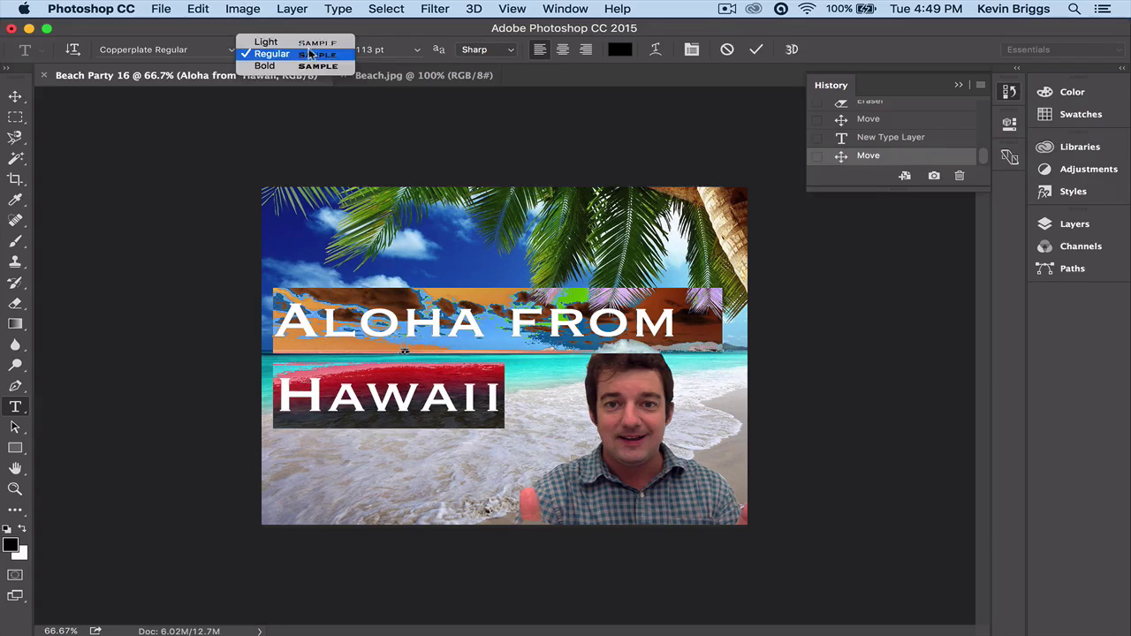
{"action": "left_click", "coordinate": [164, 138]}
{"action": "left_click", "coordinate": [231, 49]}
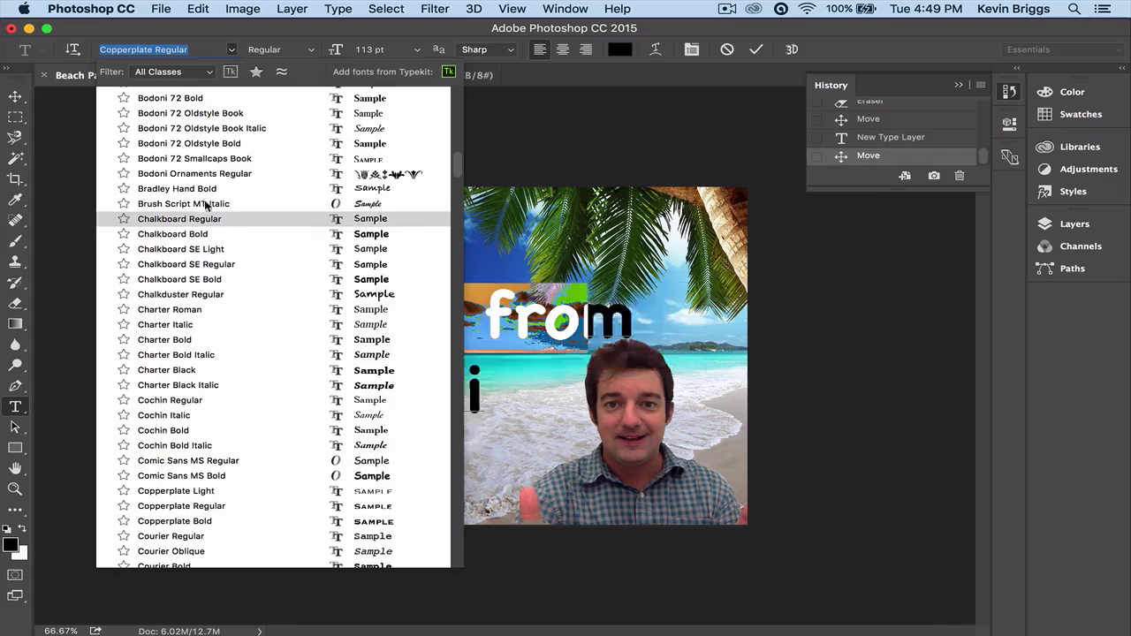
{"action": "scroll", "coordinate": [210, 207], "scroll_direction": "down", "scroll_amount": 5}
{"action": "scroll", "coordinate": [210, 209], "scroll_direction": "up", "scroll_amount": 20}
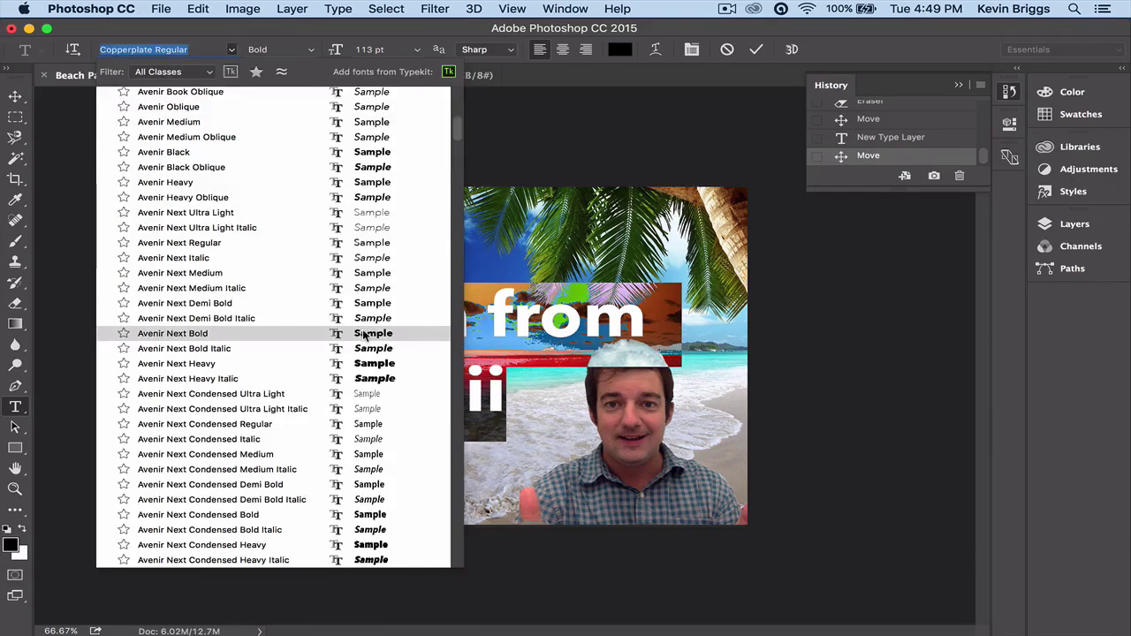
{"action": "left_click", "coordinate": [181, 333]}
{"action": "left_click", "coordinate": [545, 398]}
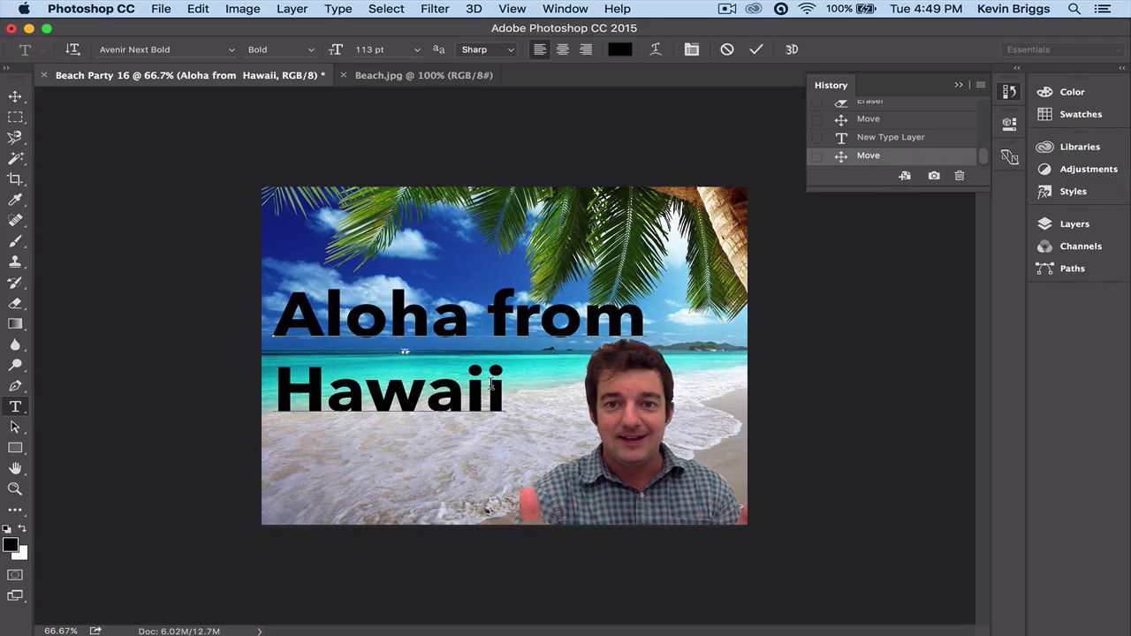
{"action": "type", "text": "!"}
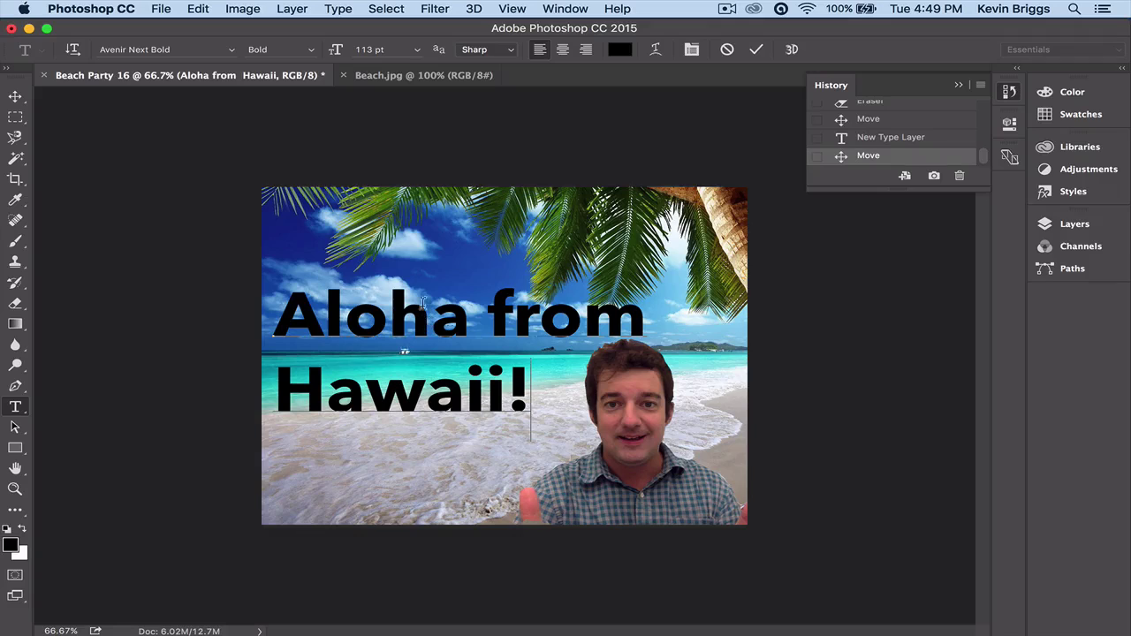
{"action": "left_click", "coordinate": [622, 51]}
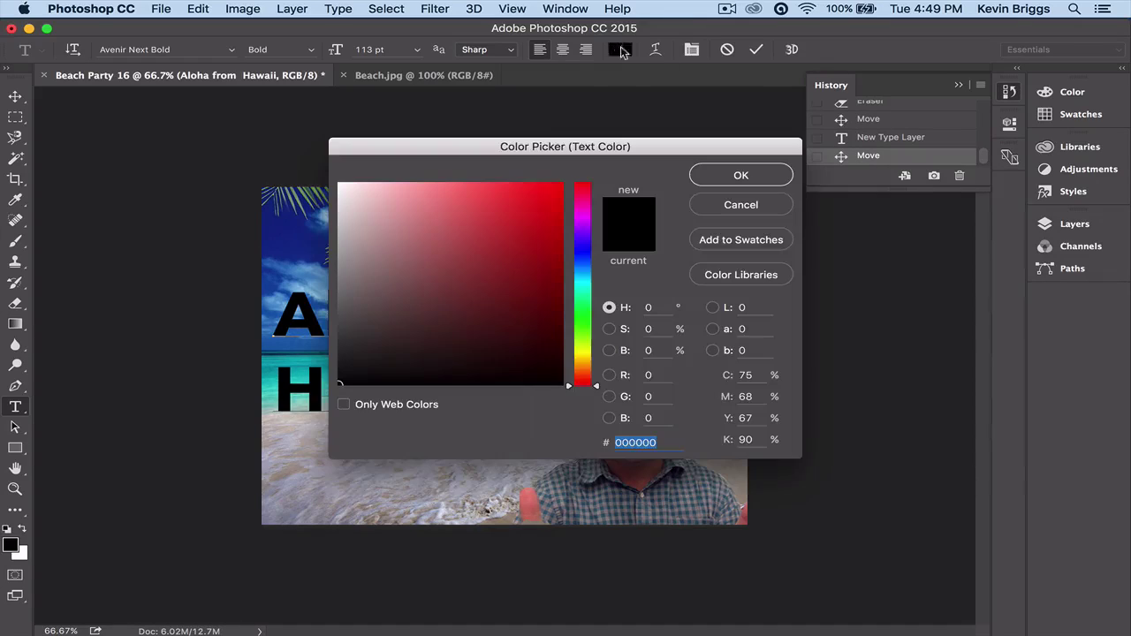
{"action": "mouse_move", "coordinate": [540, 196]}
{"action": "left_mouse_down"}
{"action": "mouse_move", "coordinate": [515, 314]}
{"action": "mouse_move", "coordinate": [532, 224]}
{"action": "left_mouse_up"}
{"action": "mouse_move", "coordinate": [566, 389]}
{"action": "left_mouse_down"}
{"action": "mouse_move", "coordinate": [569, 251]}
{"action": "mouse_move", "coordinate": [541, 243]}
{"action": "mouse_move", "coordinate": [546, 190]}
{"action": "mouse_move", "coordinate": [550, 199]}
{"action": "left_mouse_up"}
{"action": "left_click", "coordinate": [751, 205]}
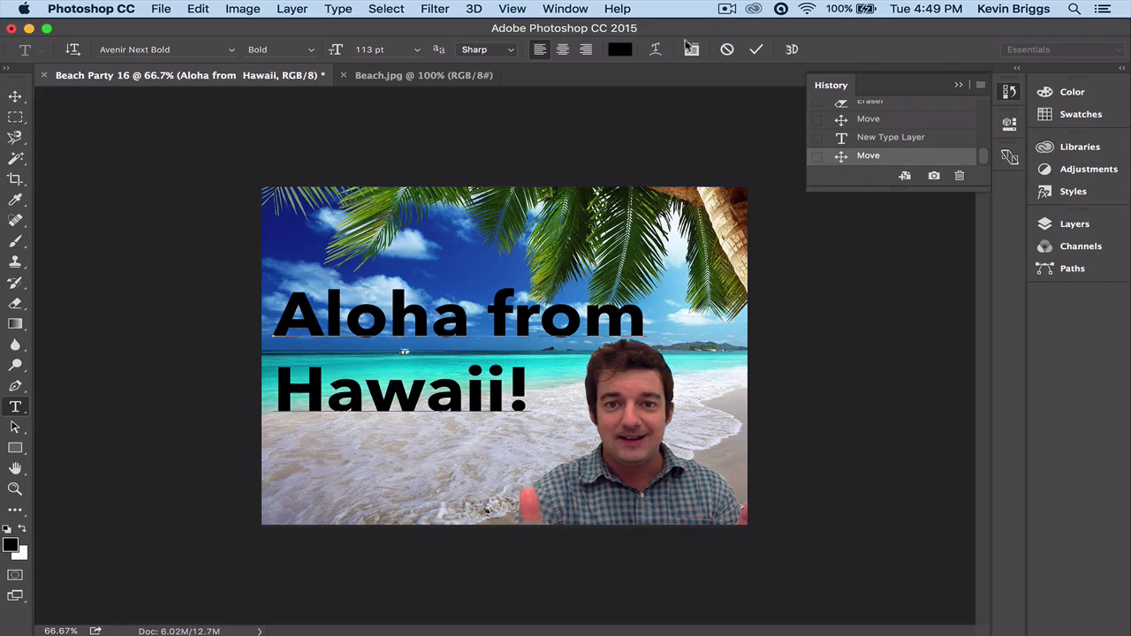
Warp the title with a horizontal Arc at +19% bend and move it up and right so it fits inside the flyer.
{"action": "left_click", "coordinate": [655, 50]}
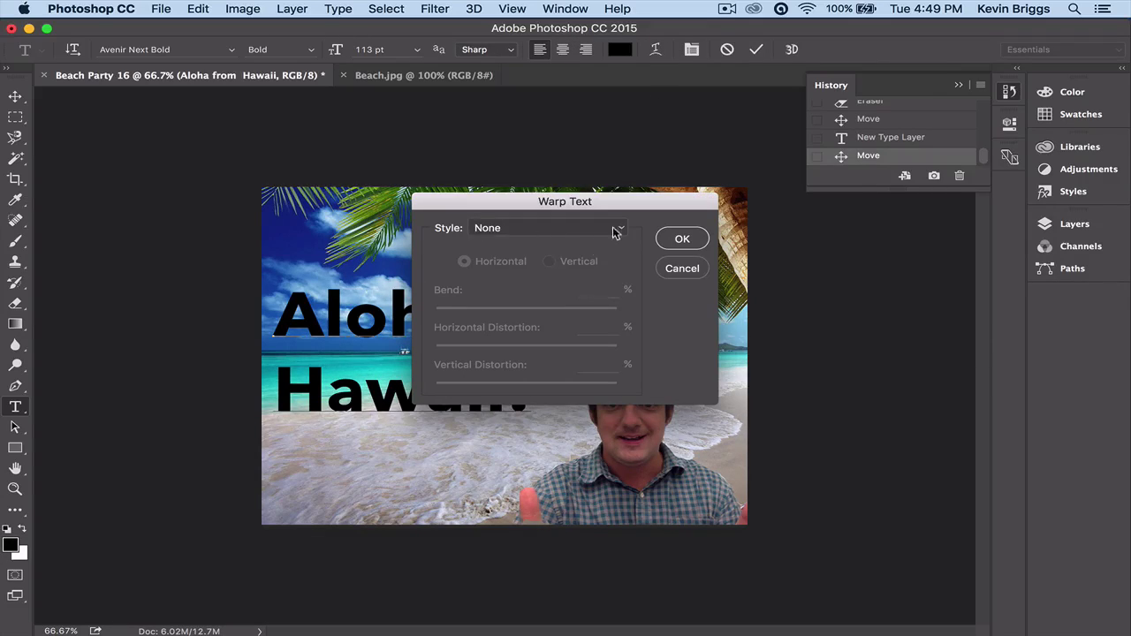
{"action": "left_click", "coordinate": [616, 233]}
{"action": "left_click", "coordinate": [529, 252]}
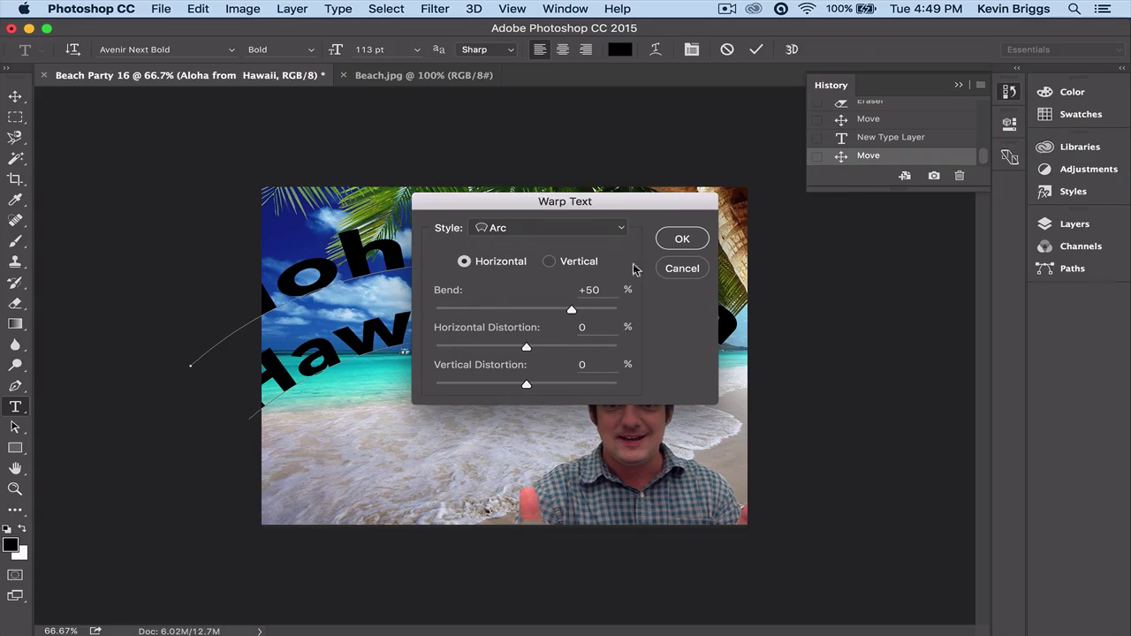
{"action": "left_click_drag", "start_coordinate": [570, 312], "coordinate": [543, 309]}
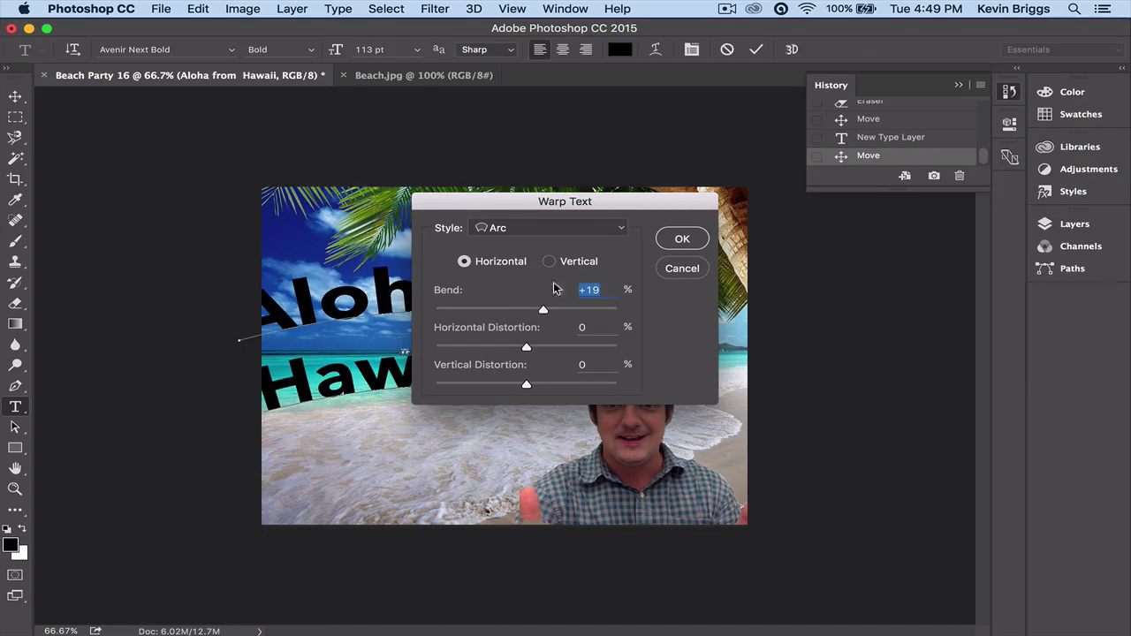
{"action": "left_click", "coordinate": [681, 239]}
{"action": "left_click", "coordinate": [15, 97]}
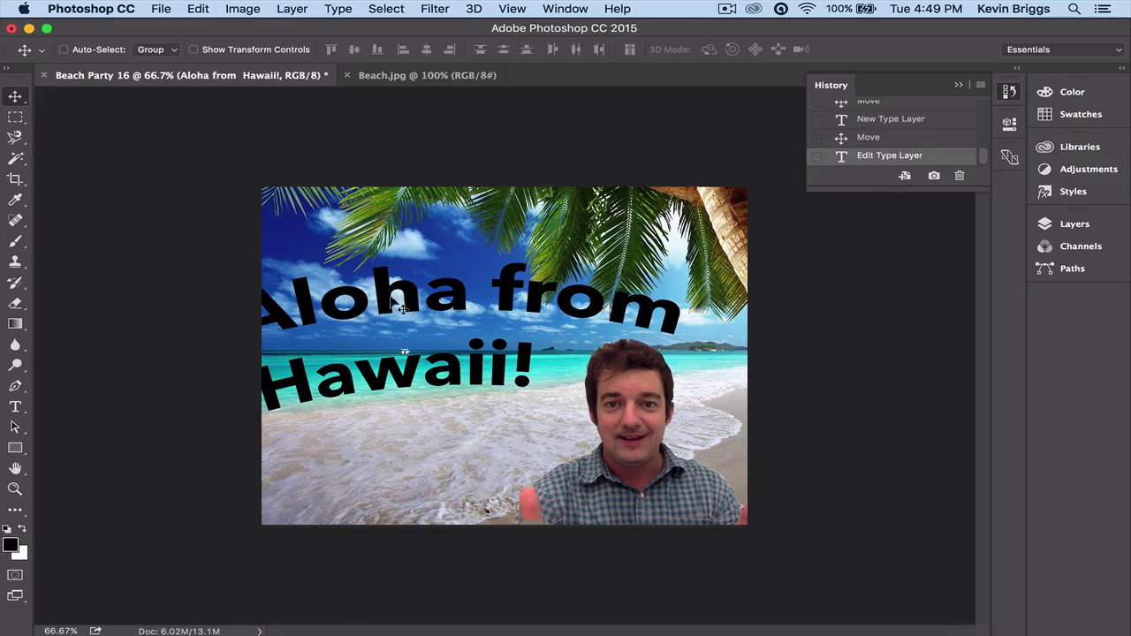
{"action": "left_click_drag", "start_coordinate": [399, 304], "coordinate": [434, 270]}
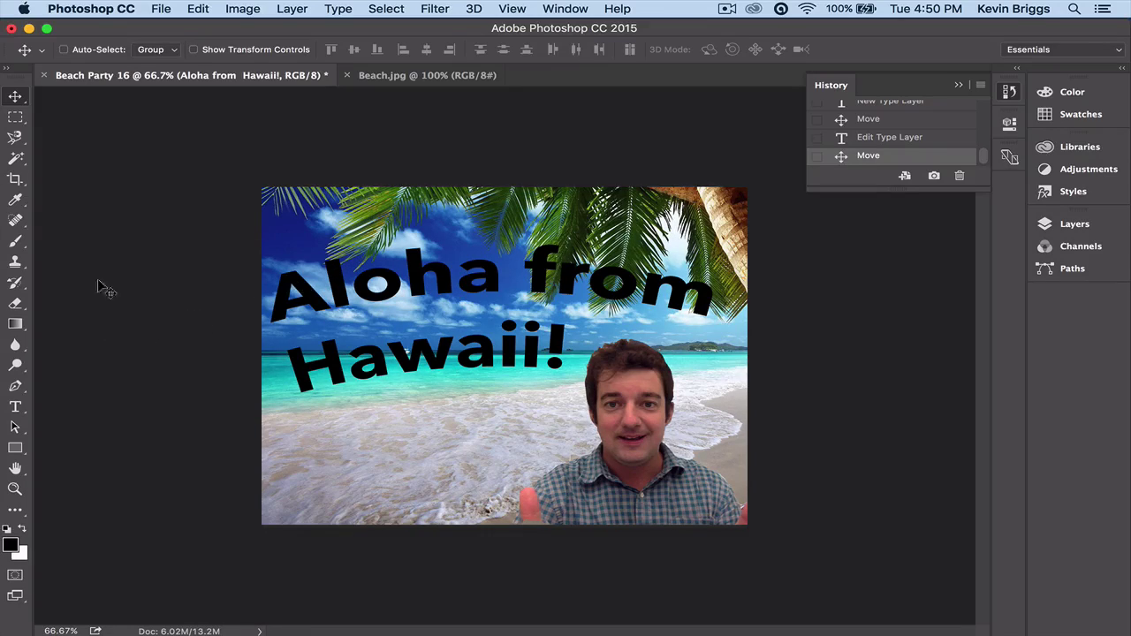
Select all the black letters of the "Aloha from Hawaii!" title with the Magic Wand at tolerance 32.
{"action": "left_click", "coordinate": [17, 161]}
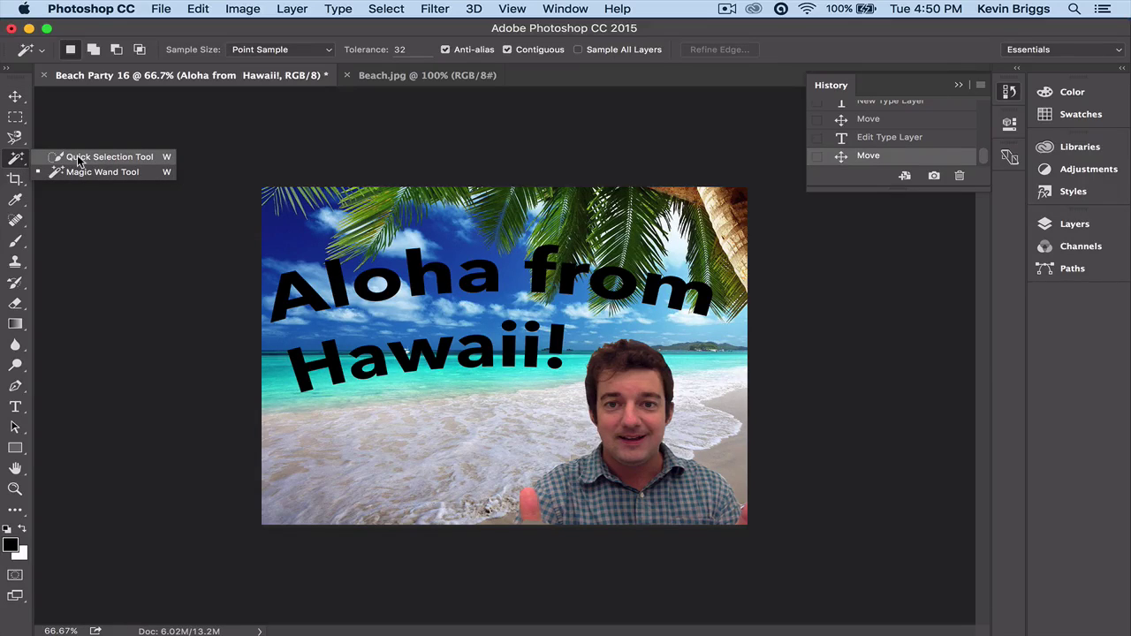
{"action": "left_click", "coordinate": [79, 173]}
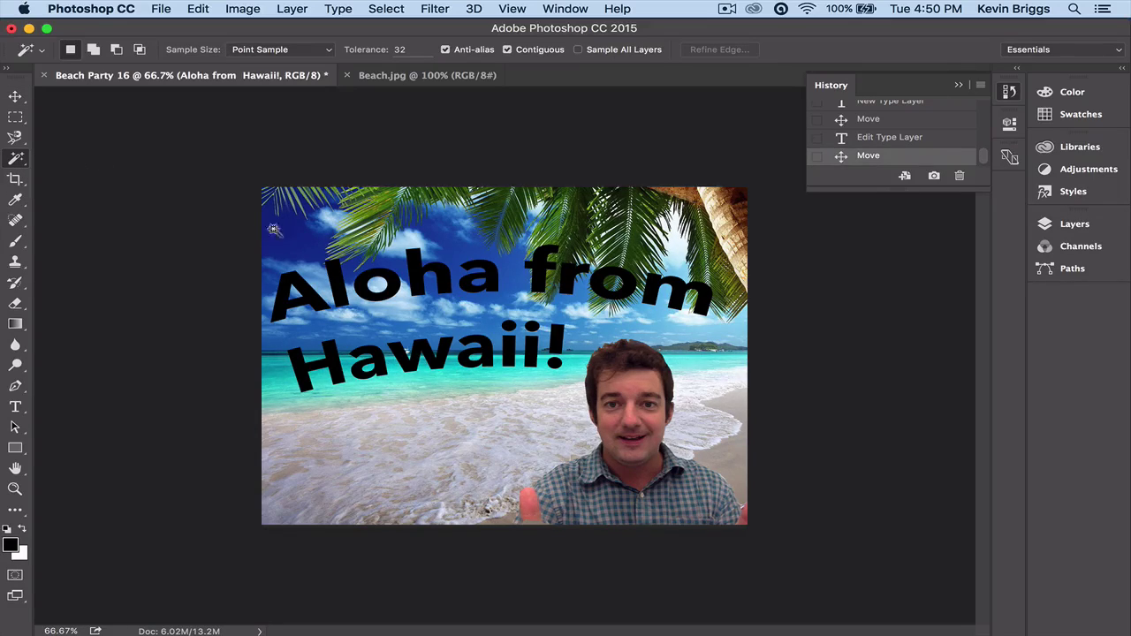
{"action": "left_click", "coordinate": [302, 288]}
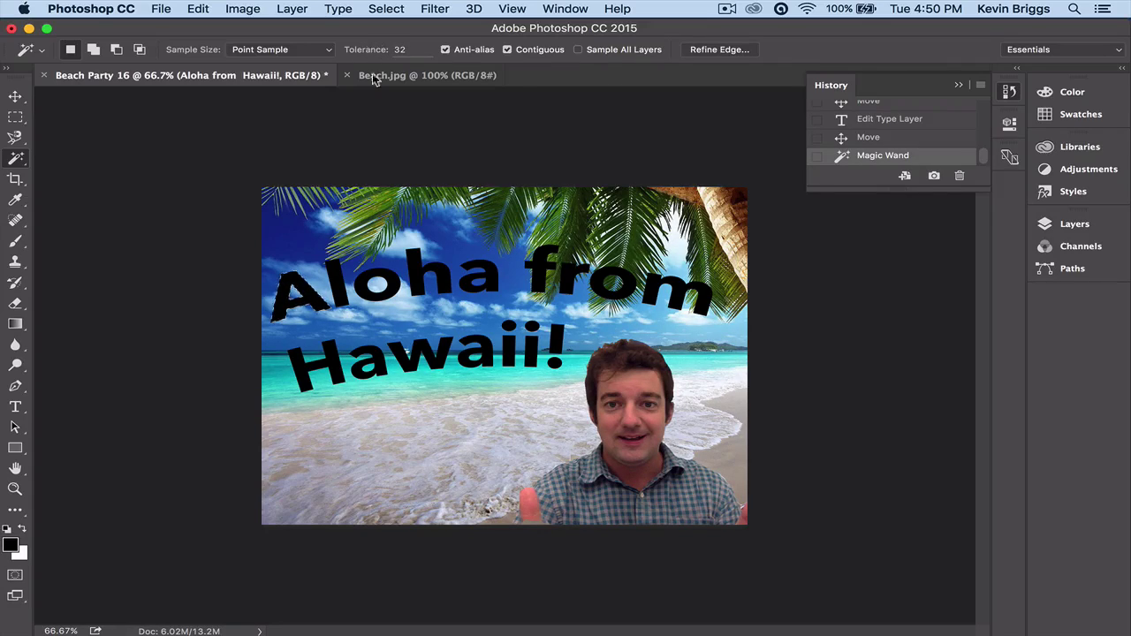
{"action": "left_click", "coordinate": [336, 281], "text": "shift"}
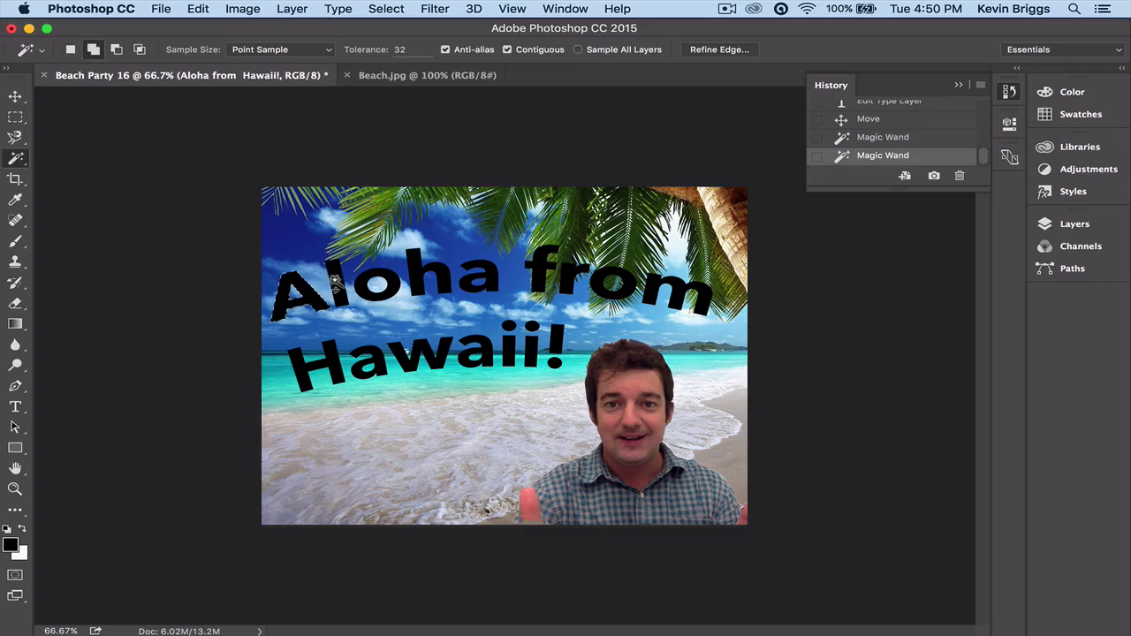
{"action": "left_click", "coordinate": [376, 285], "text": "shift"}
{"action": "left_click", "coordinate": [413, 281], "text": "shift"}
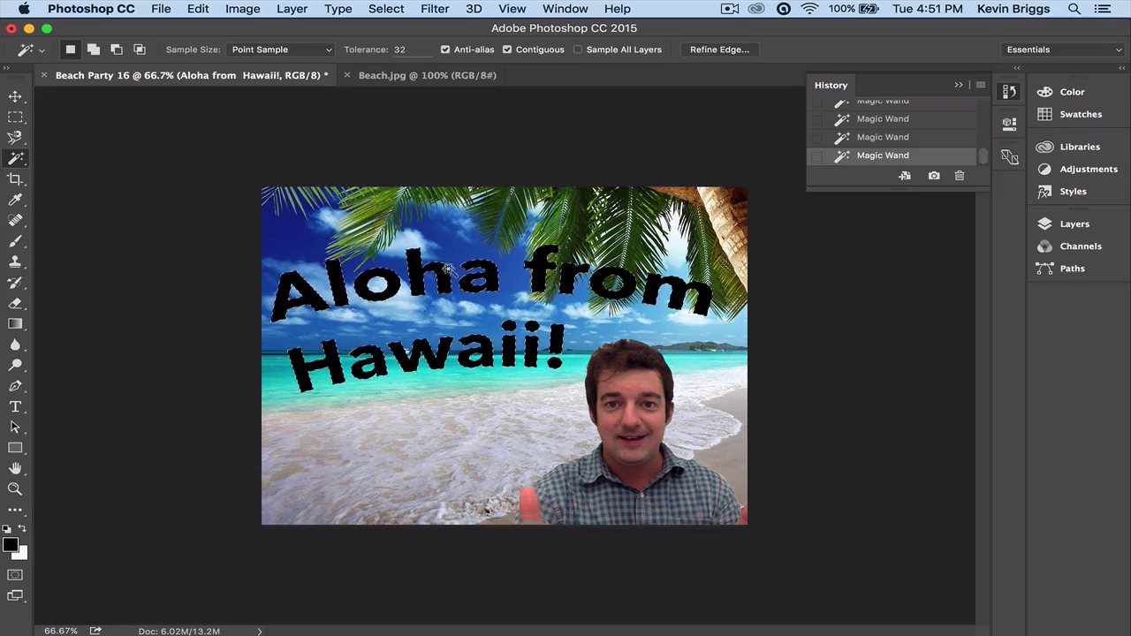
Activate the Brush tool and set the foreground color to red ff0000.
{"action": "left_click", "coordinate": [17, 244]}
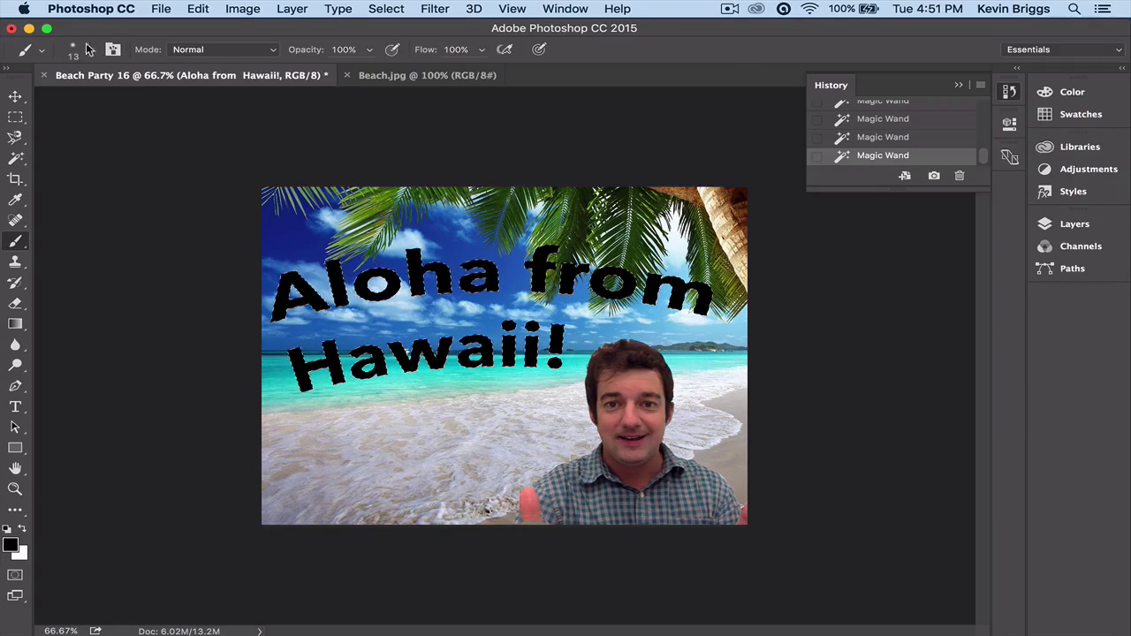
{"action": "left_click", "coordinate": [11, 547]}
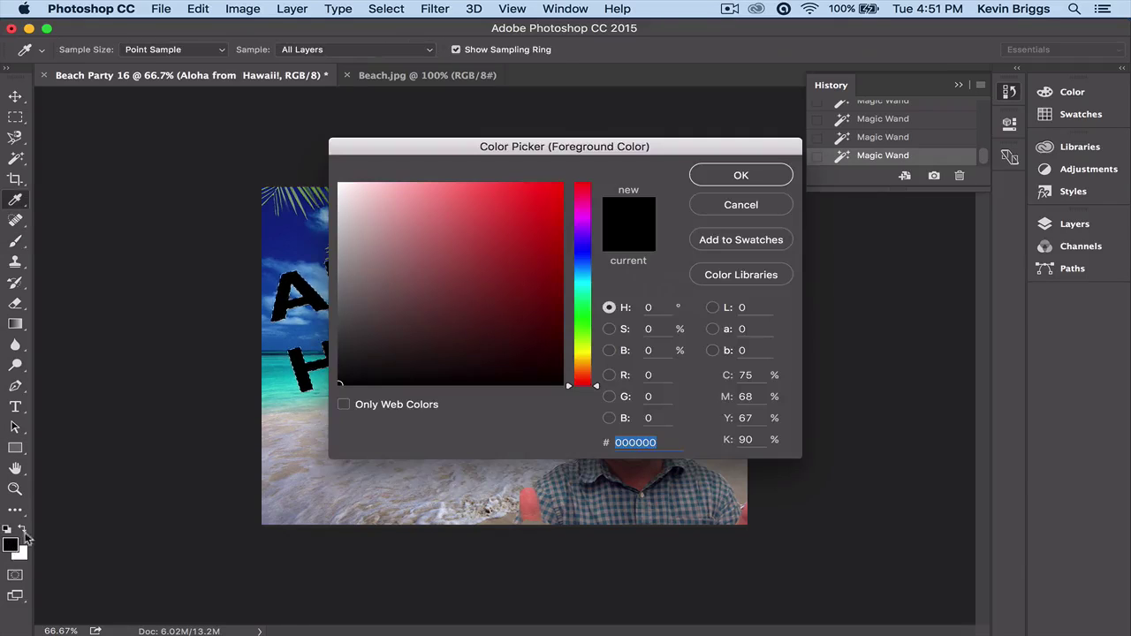
{"action": "type", "text": "ff0000"}
{"action": "left_click", "coordinate": [745, 176]}
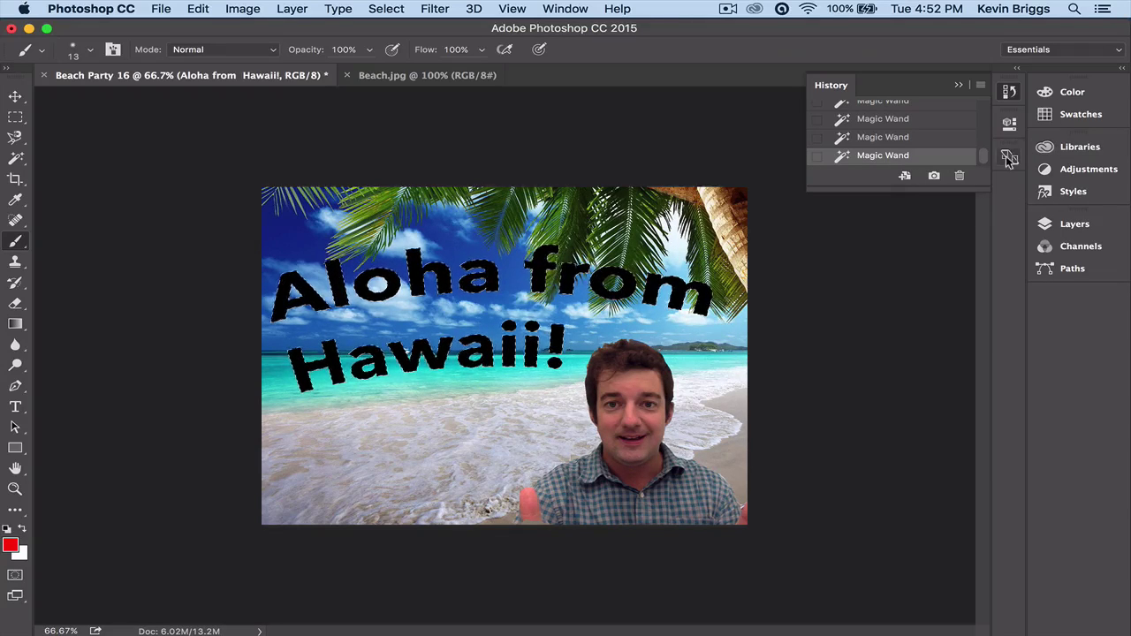
Rasterize the "Aloha from Hawaii!" type layer, comparing it in the history with the state before rasterizing.
{"action": "left_click", "coordinate": [1070, 225]}
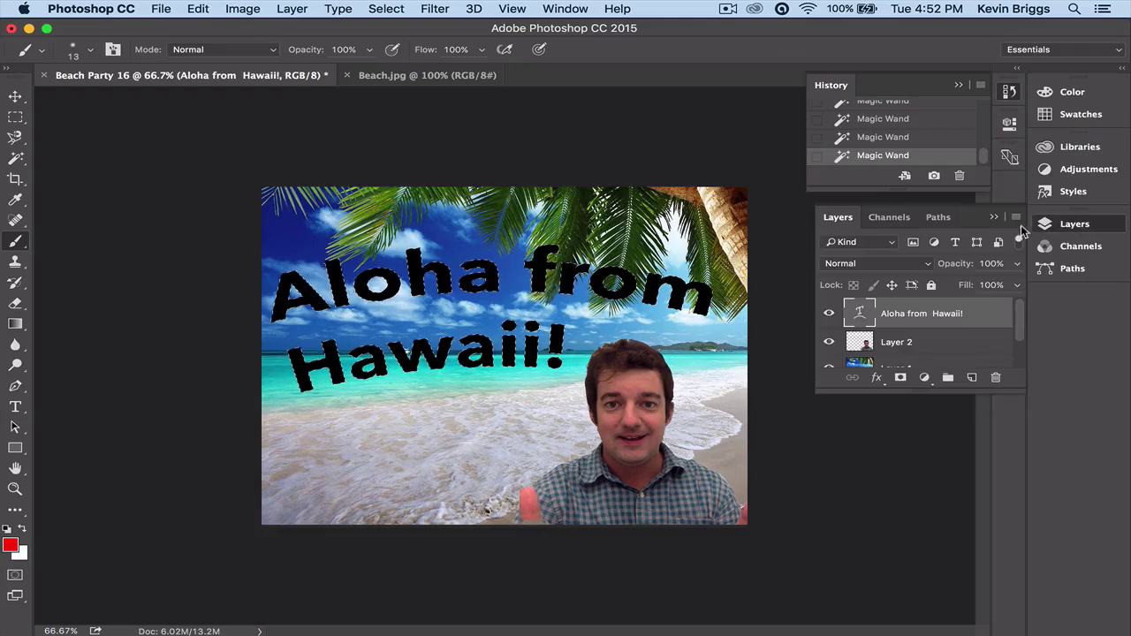
{"action": "right_click", "coordinate": [915, 313]}
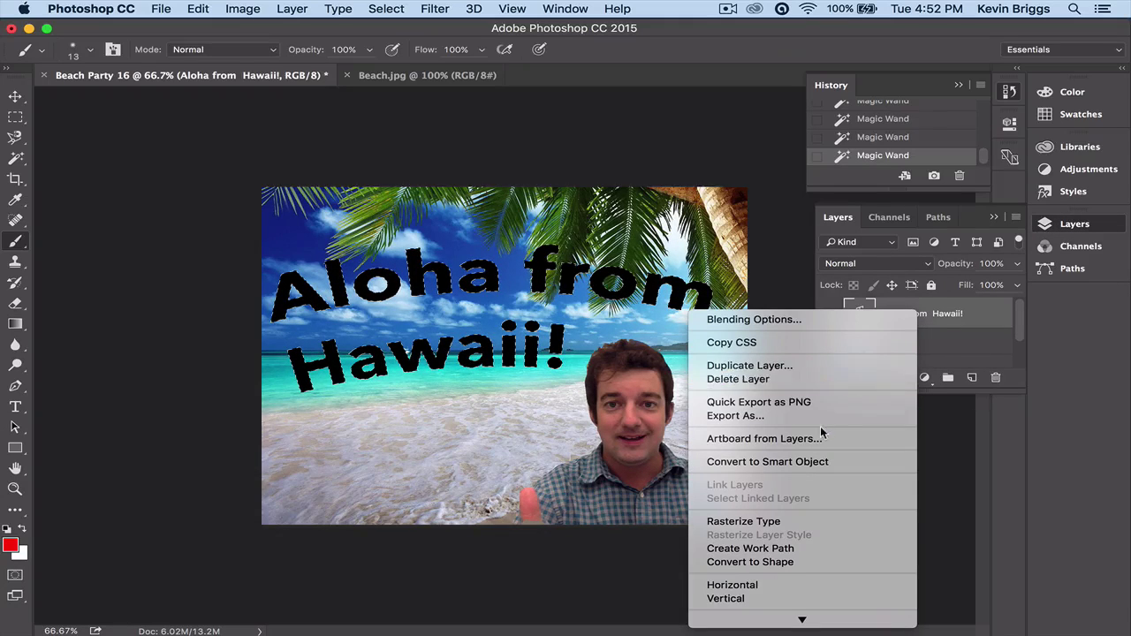
{"action": "left_click", "coordinate": [782, 523]}
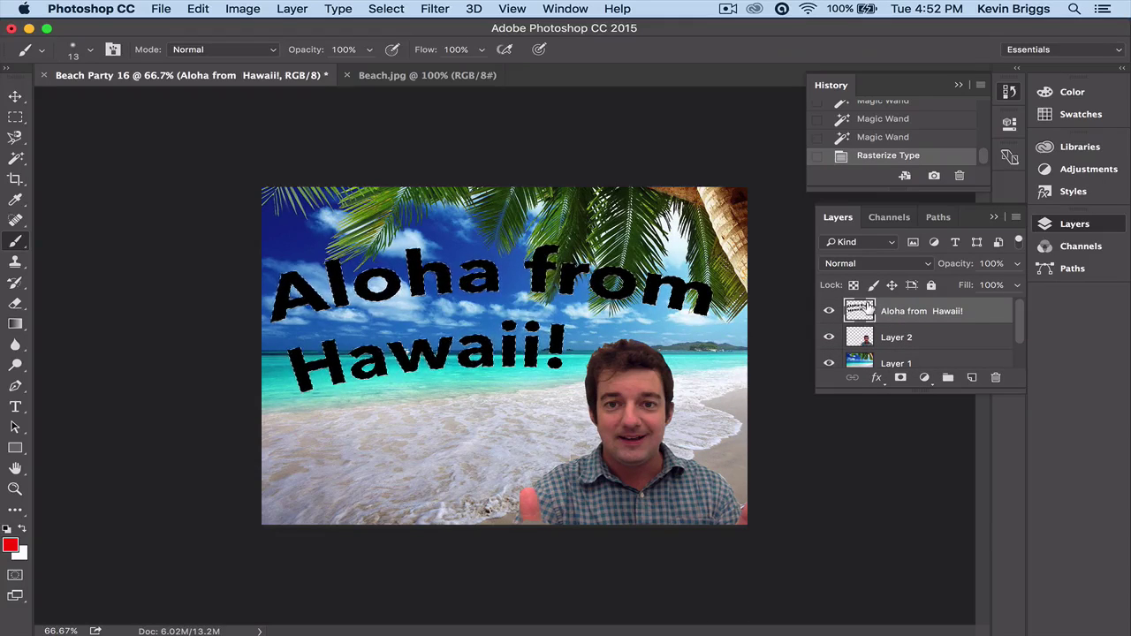
{"action": "left_click", "coordinate": [878, 137]}
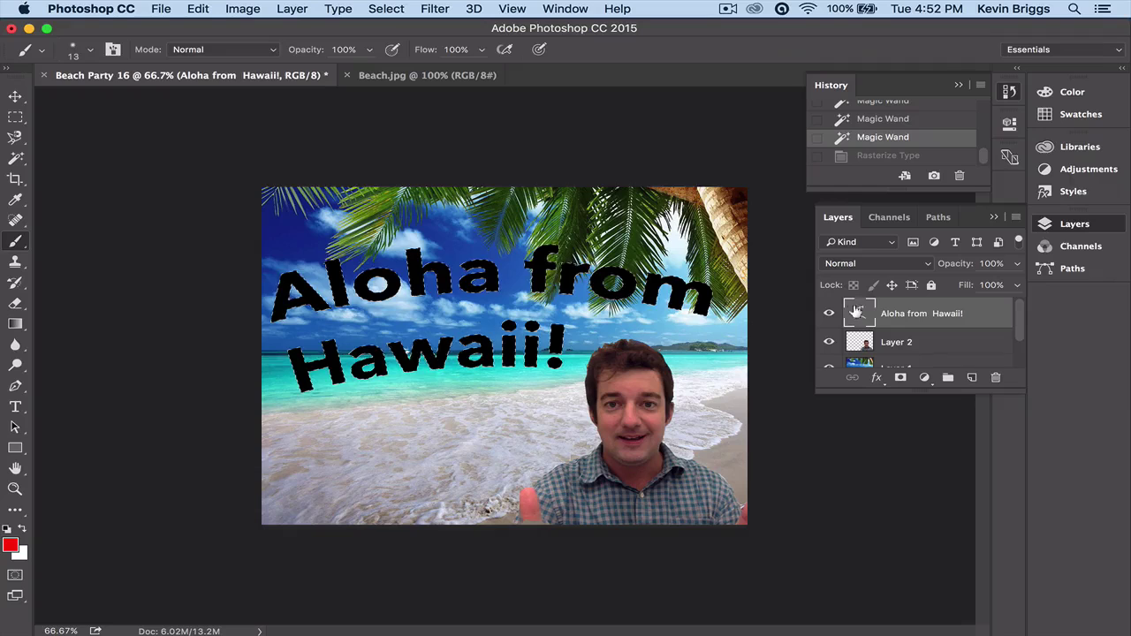
{"action": "left_click", "coordinate": [877, 156]}
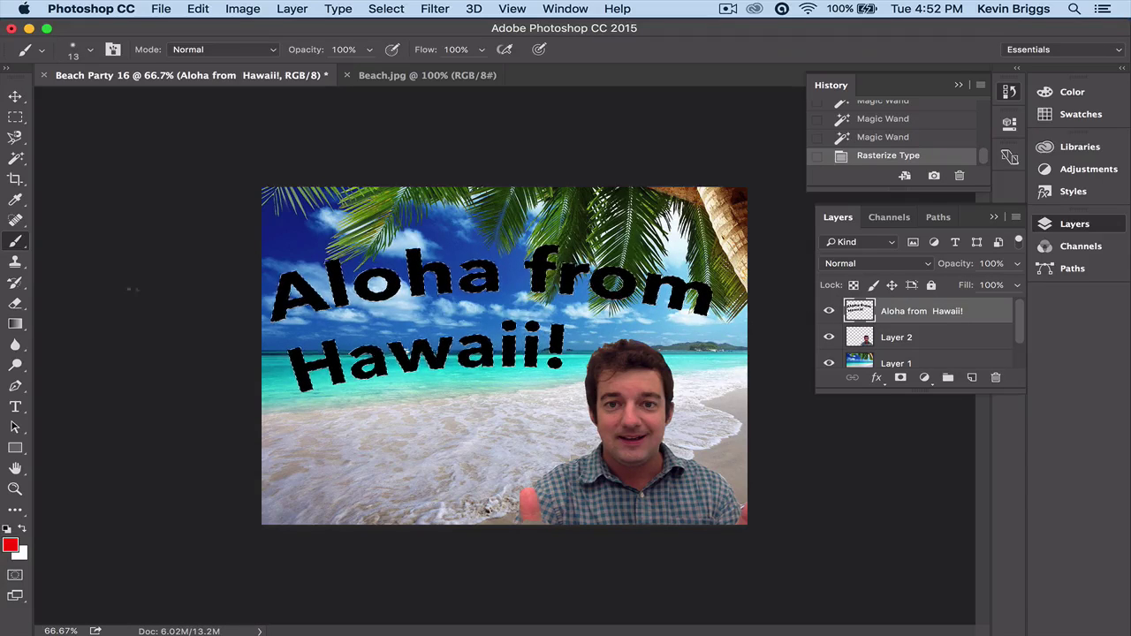
Paint red over parts of the "l", "o" and "h" of "Aloha" and the first "a" of "Hawaii" with a 52 px soft brush.
{"action": "left_click", "coordinate": [89, 49]}
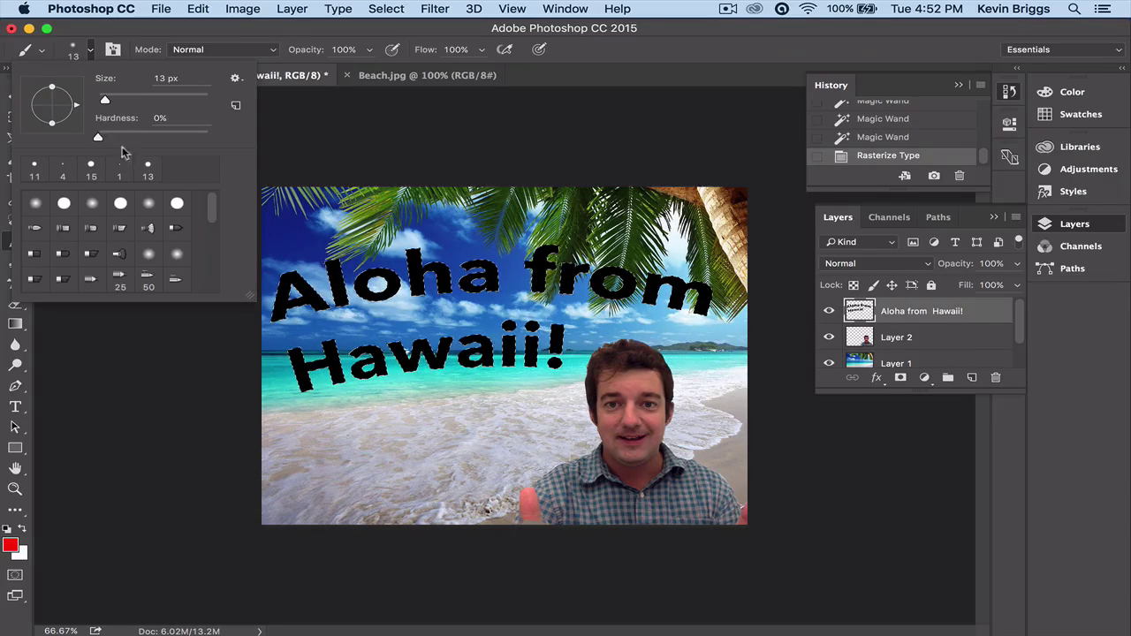
{"action": "left_click_drag", "start_coordinate": [105, 101], "coordinate": [126, 101]}
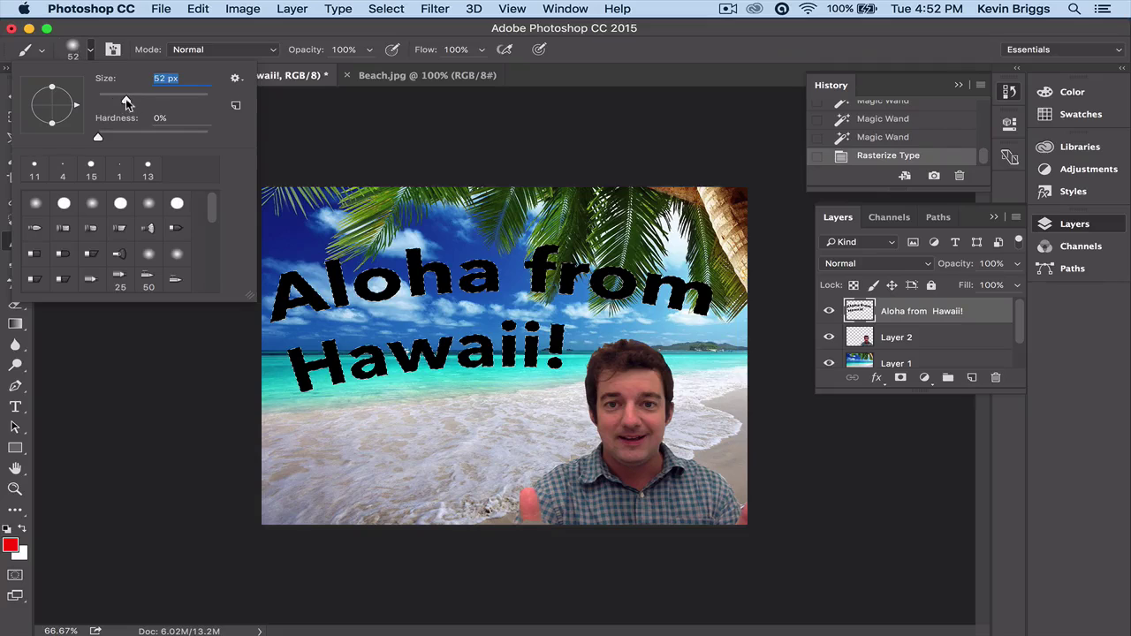
{"action": "key", "text": "Return"}
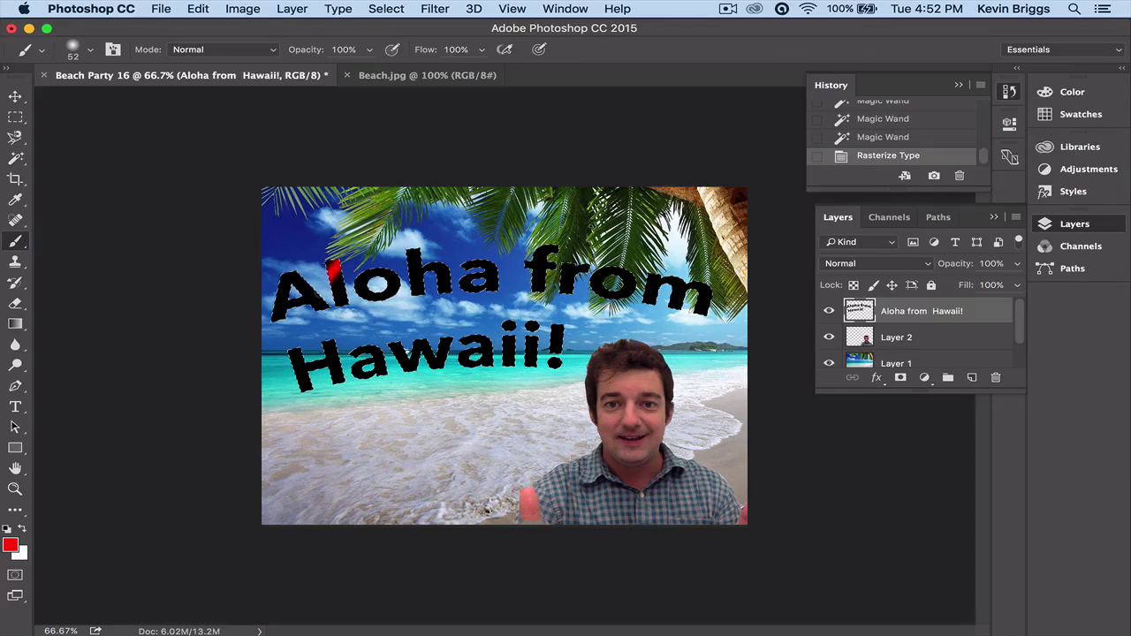
{"action": "left_click_drag", "start_coordinate": [331, 268], "coordinate": [422, 274]}
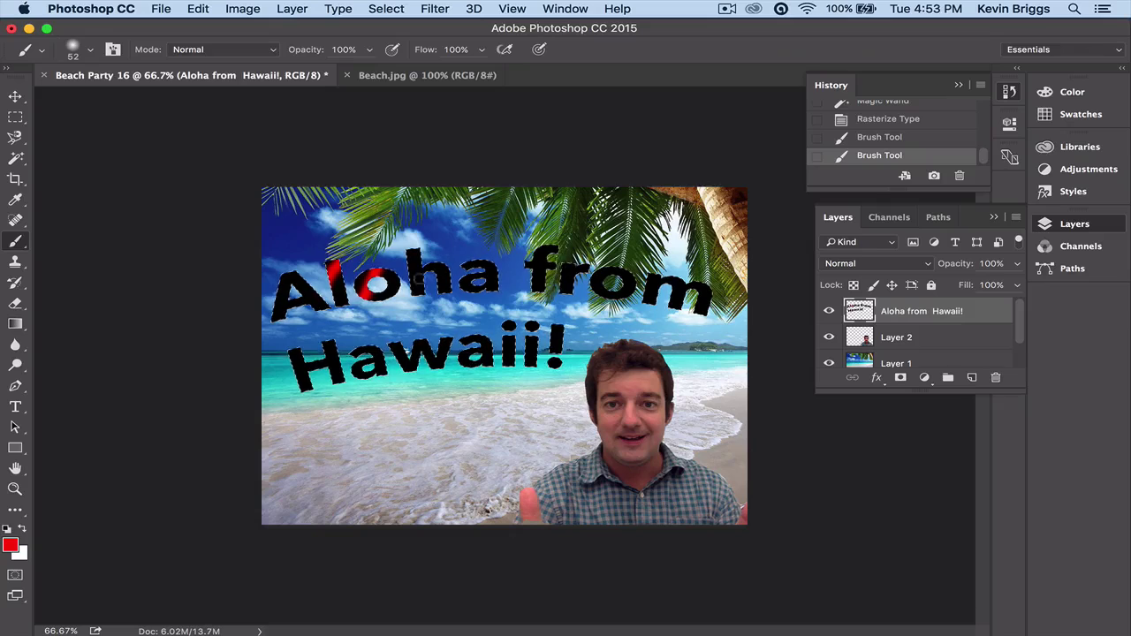
{"action": "left_click_drag", "start_coordinate": [362, 351], "coordinate": [378, 350]}
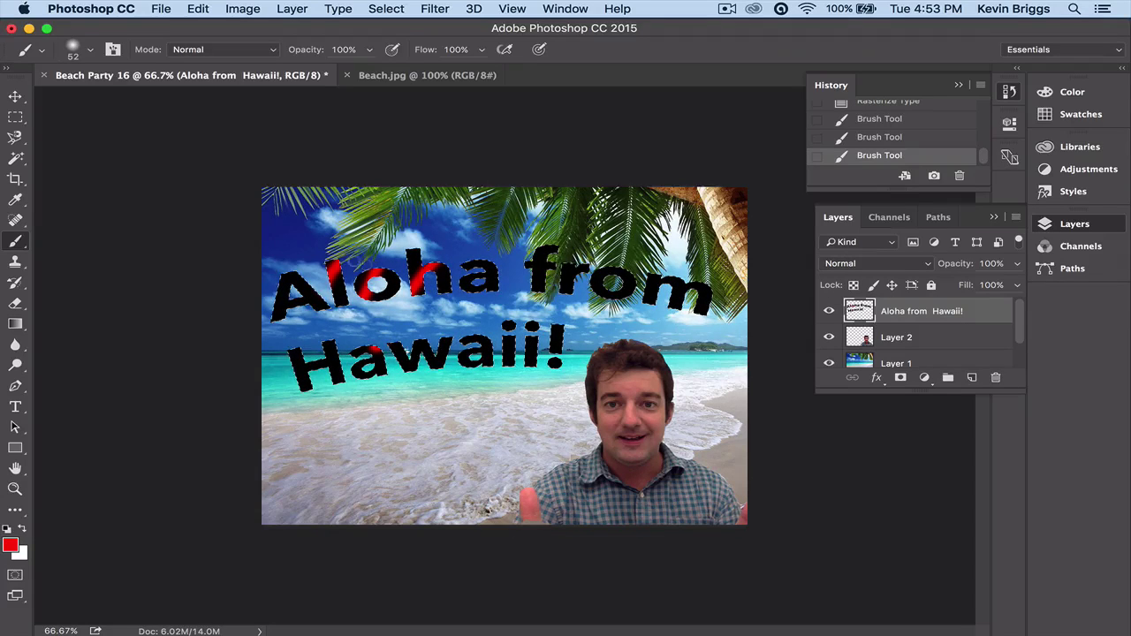
Fill the selected title letters using the Gradient tool with the red-to-green linear preset, starting the gradient outside the canvas.
{"action": "left_click", "coordinate": [16, 324]}
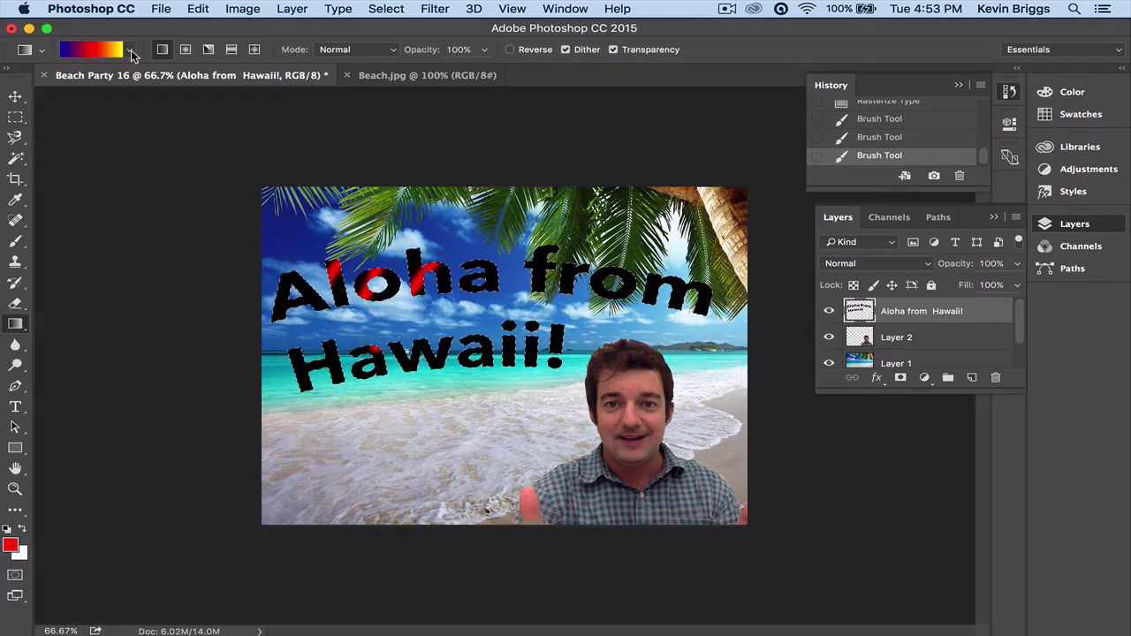
{"action": "left_click", "coordinate": [130, 53]}
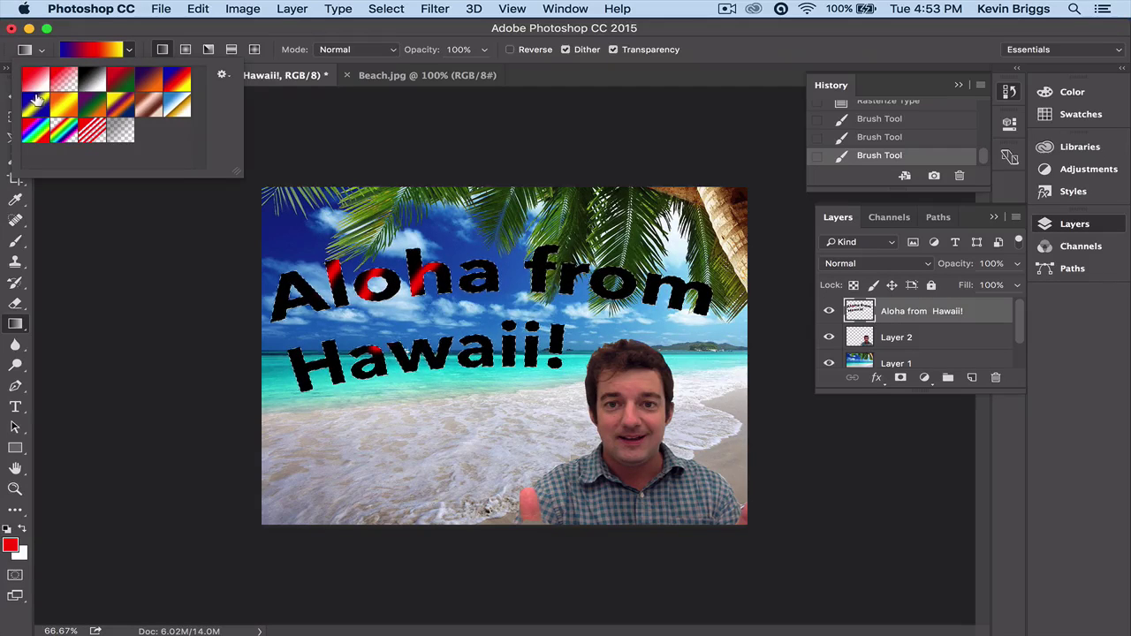
{"action": "left_click", "coordinate": [120, 79]}
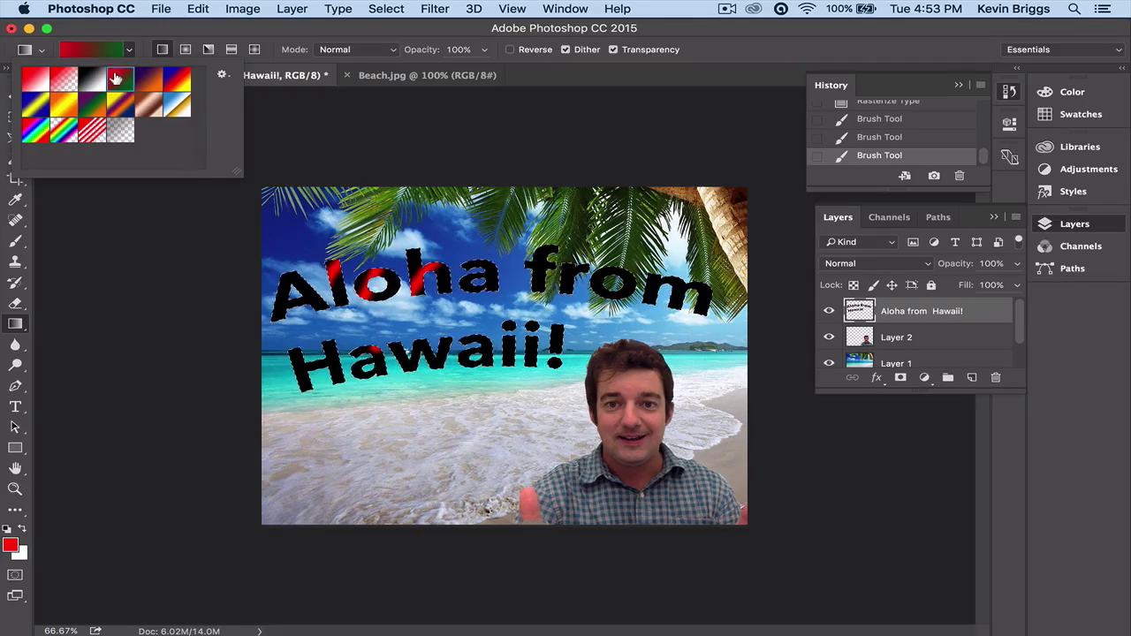
{"action": "double_click", "coordinate": [121, 79]}
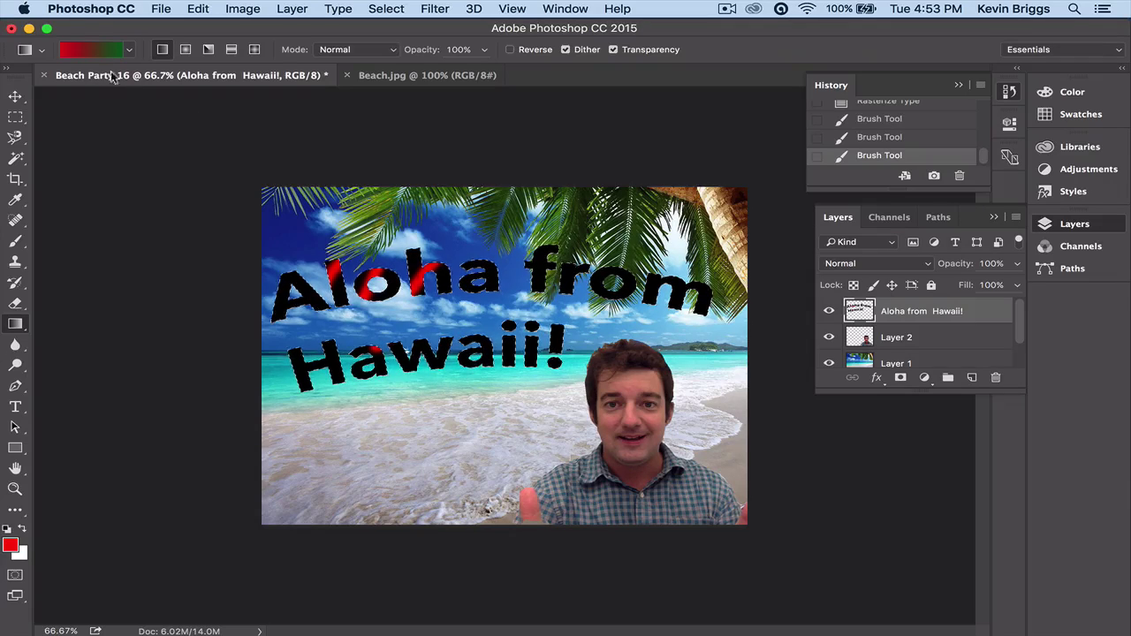
{"action": "left_click", "coordinate": [44, 49]}
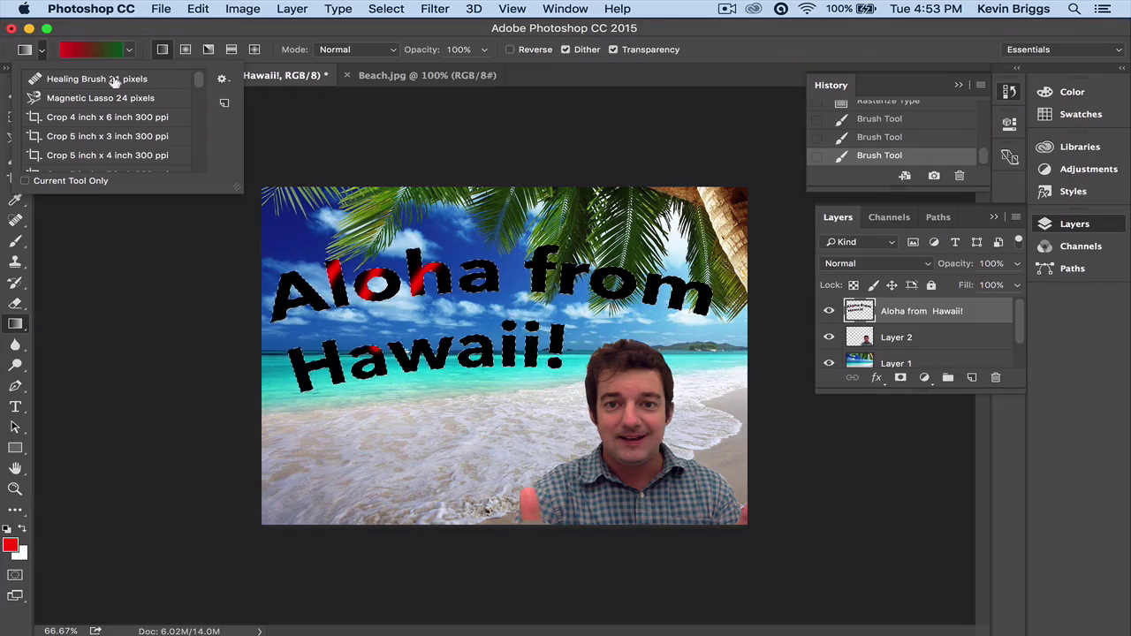
{"action": "left_click", "coordinate": [180, 256]}
{"action": "left_click_drag", "start_coordinate": [179, 255], "coordinate": [146, 107]}
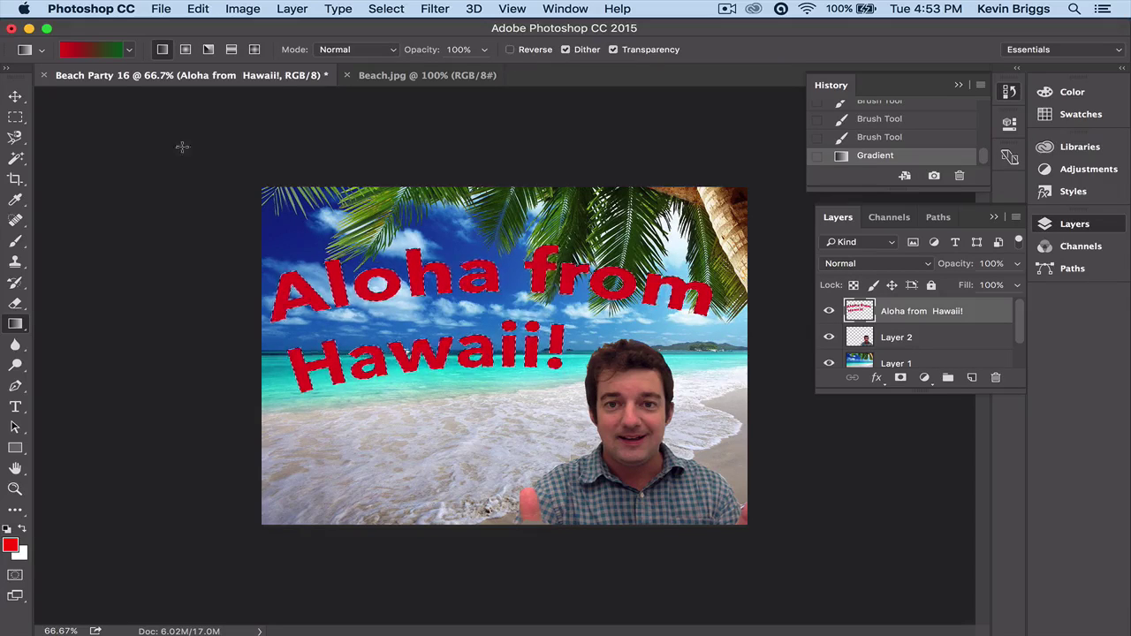
Choose the Blue, Red, Yellow gradient for editing and recolor its blue starting stop purple.
{"action": "key", "text": "period"}
{"action": "key", "text": "period"}
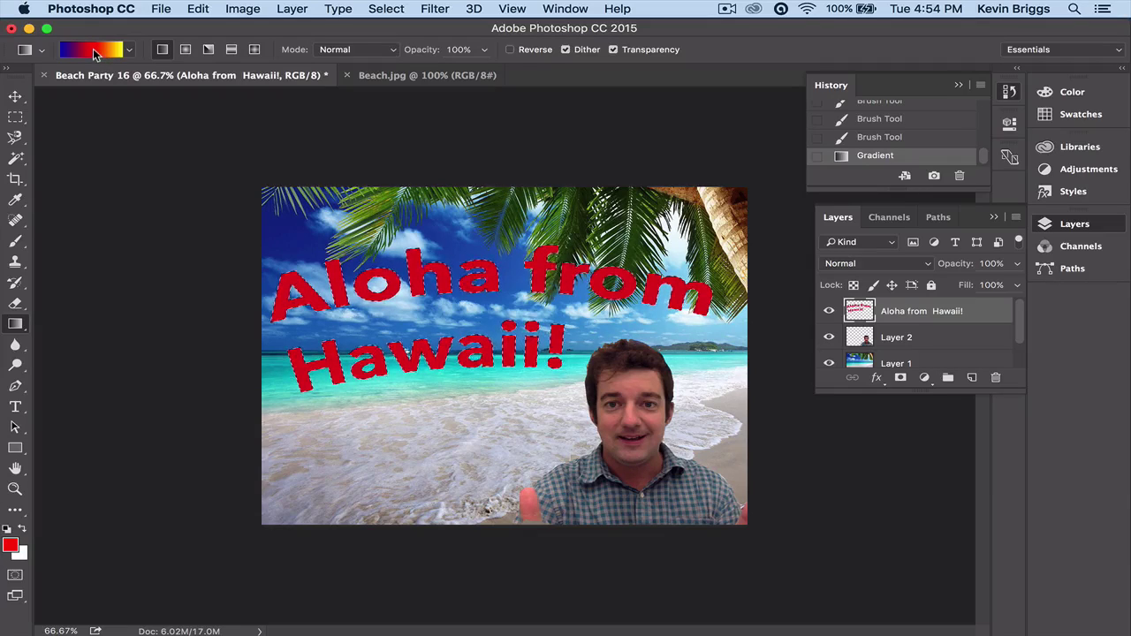
{"action": "left_click", "coordinate": [99, 52]}
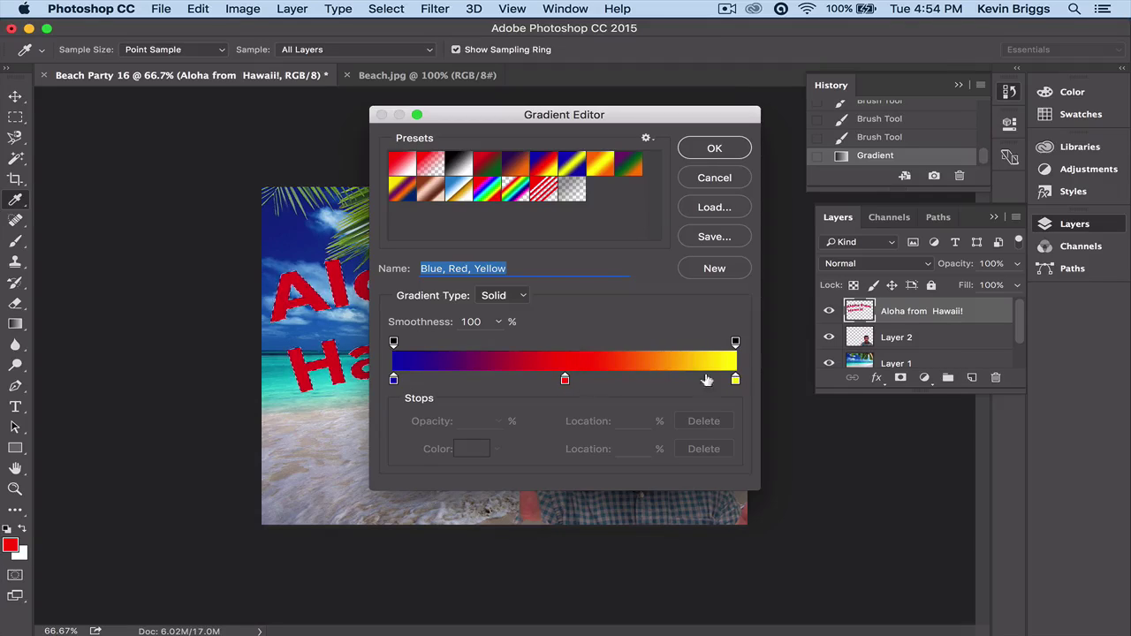
{"action": "left_click_drag", "start_coordinate": [394, 380], "coordinate": [395, 381]}
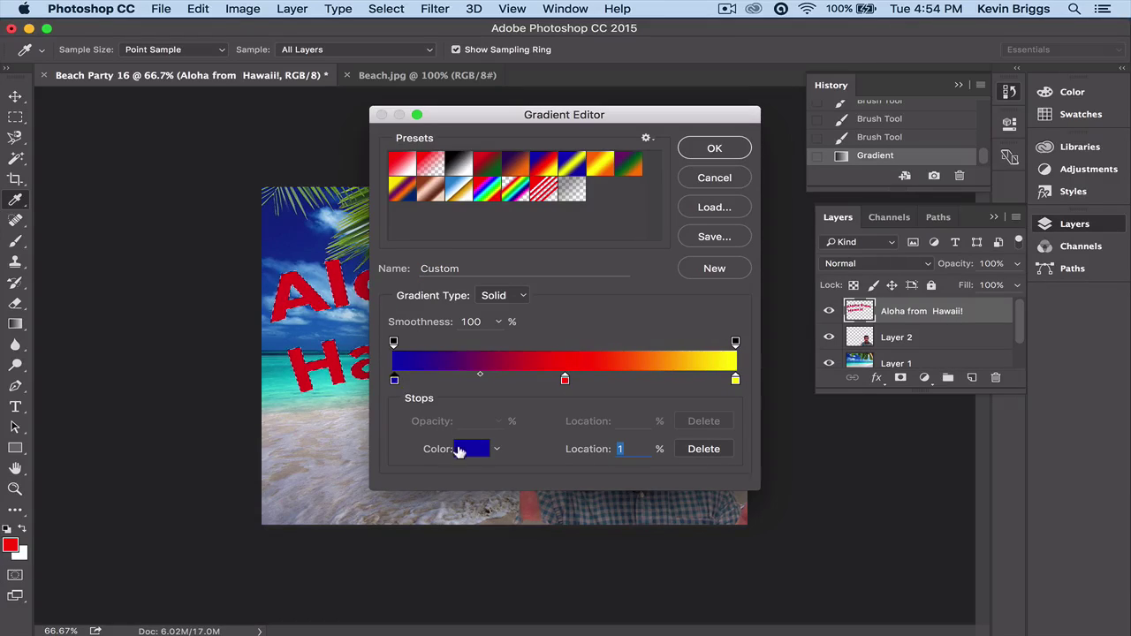
{"action": "left_click", "coordinate": [468, 451]}
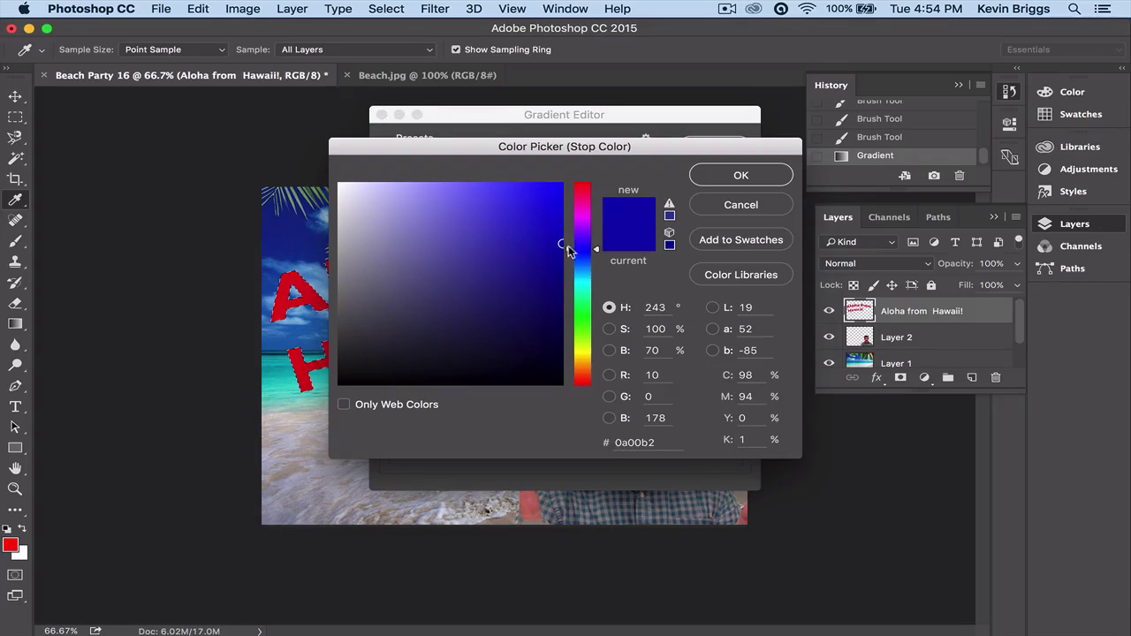
{"action": "left_click_drag", "start_coordinate": [568, 250], "coordinate": [570, 213]}
{"action": "left_click", "coordinate": [738, 176]}
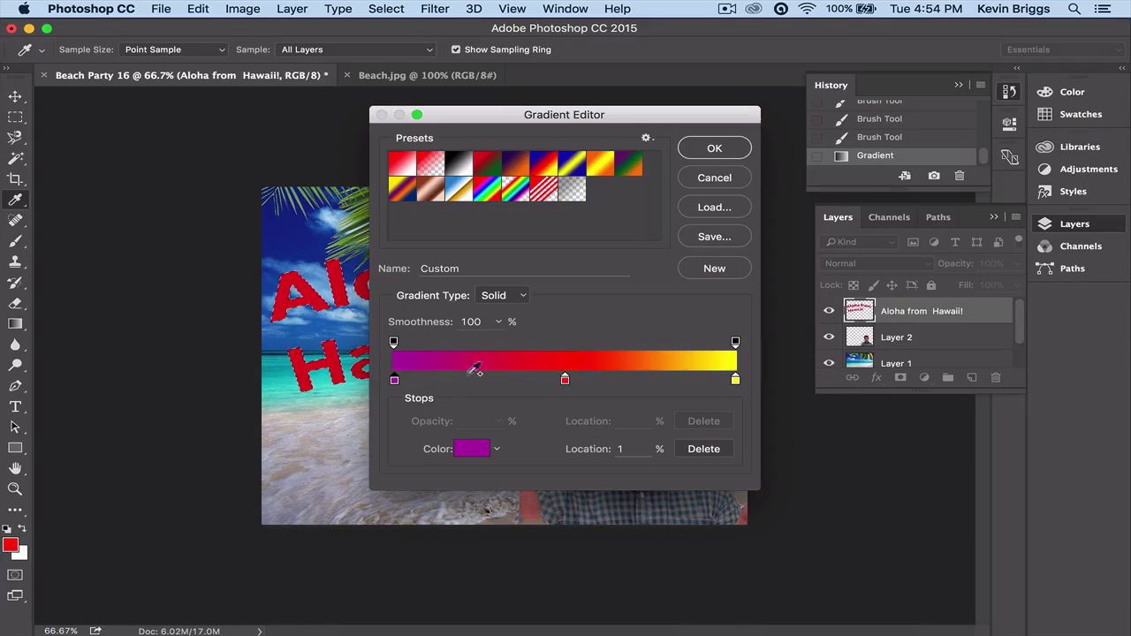
Recolor the gradient's yellow end stop green 6cff00 and move the purple stop to location 0%.
{"action": "left_click", "coordinate": [736, 382]}
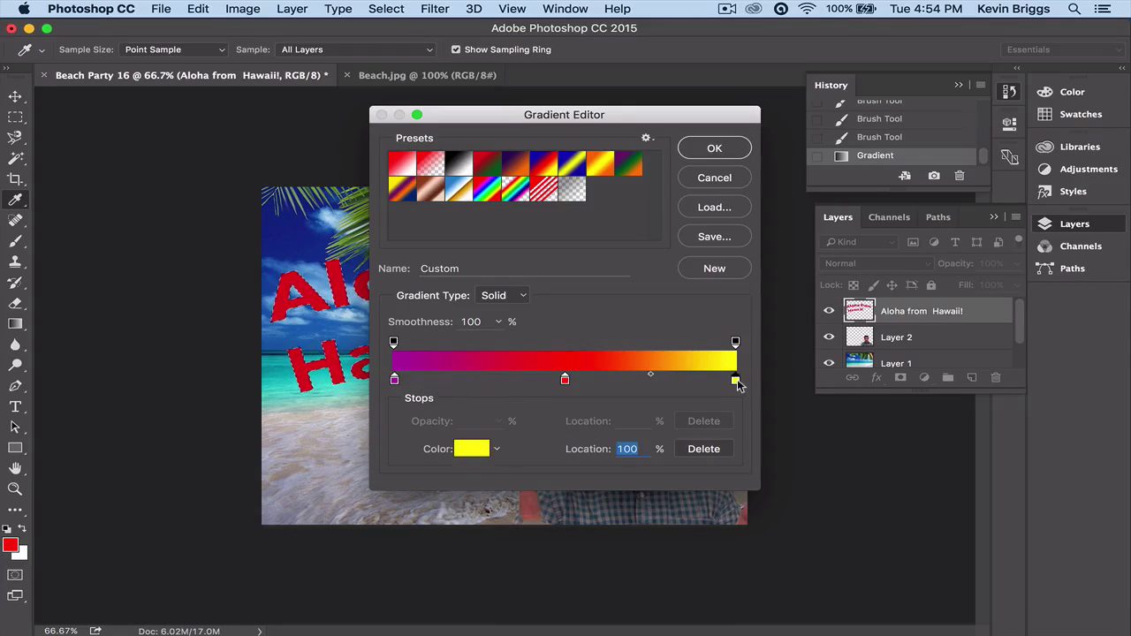
{"action": "left_click", "coordinate": [473, 450]}
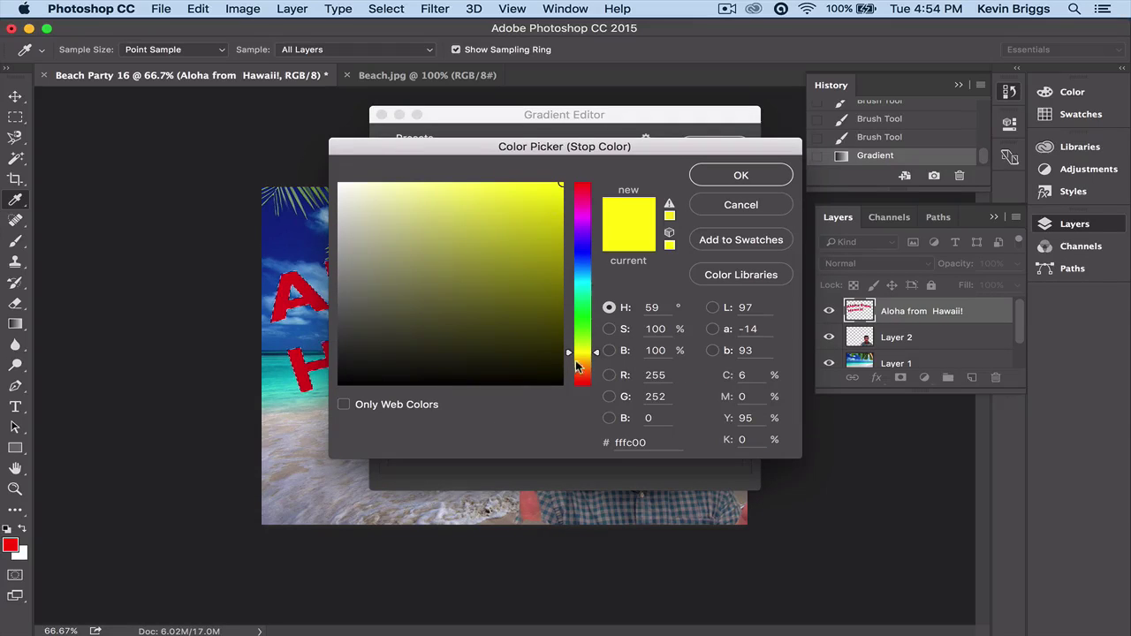
{"action": "left_click_drag", "start_coordinate": [570, 349], "coordinate": [568, 332]}
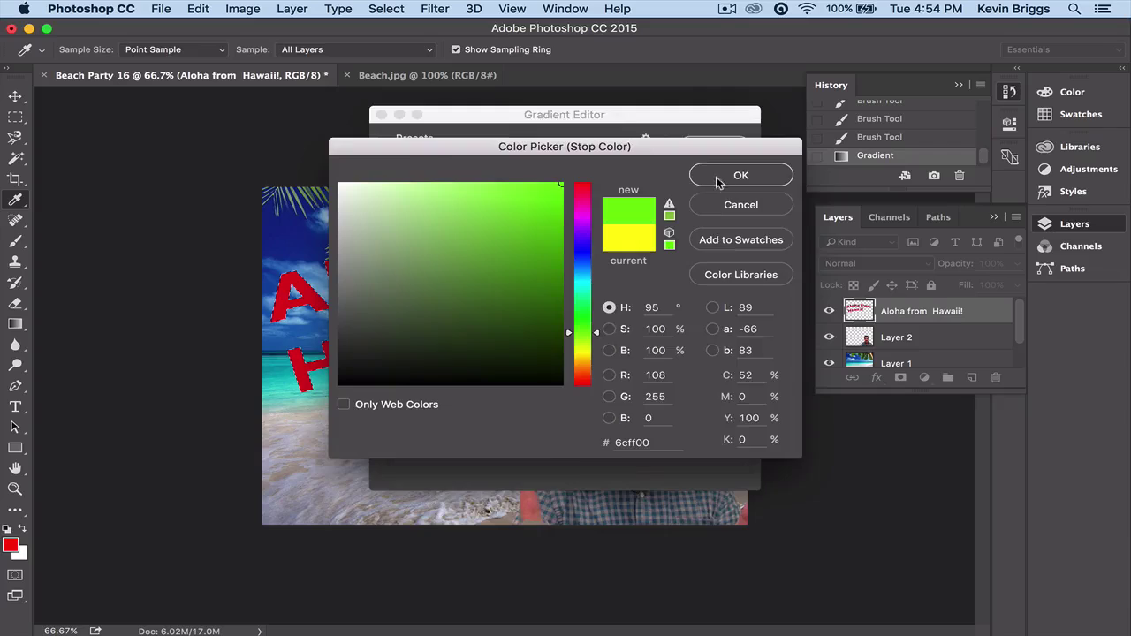
{"action": "left_click", "coordinate": [716, 176]}
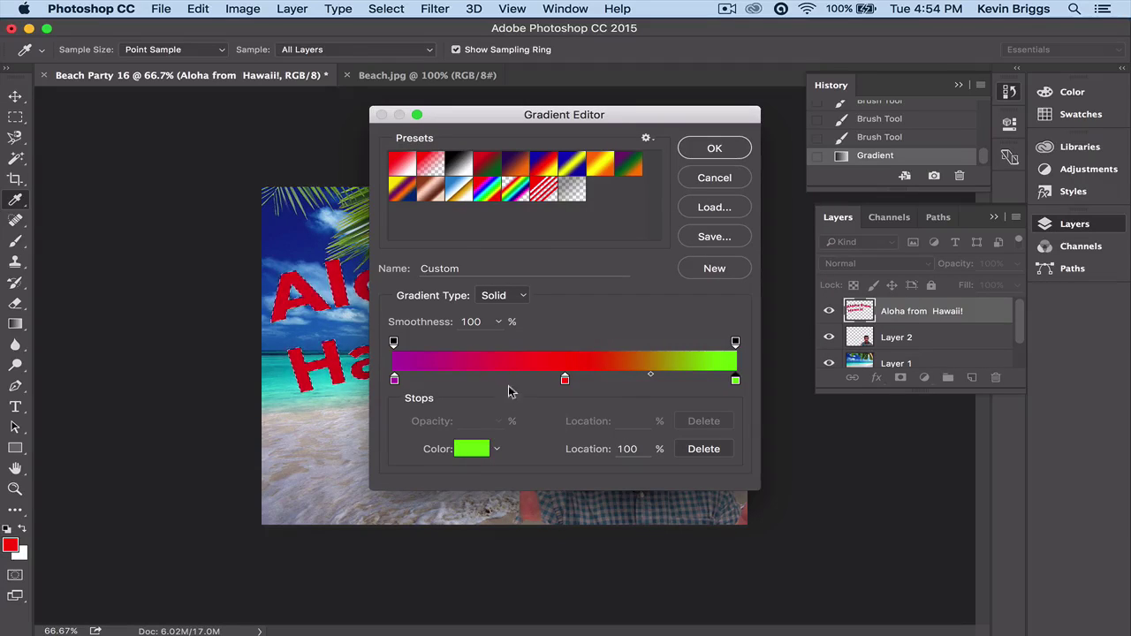
{"action": "mouse_move", "coordinate": [394, 380]}
{"action": "left_mouse_down"}
{"action": "mouse_move", "coordinate": [570, 380]}
{"action": "mouse_move", "coordinate": [393, 381]}
{"action": "left_mouse_up"}
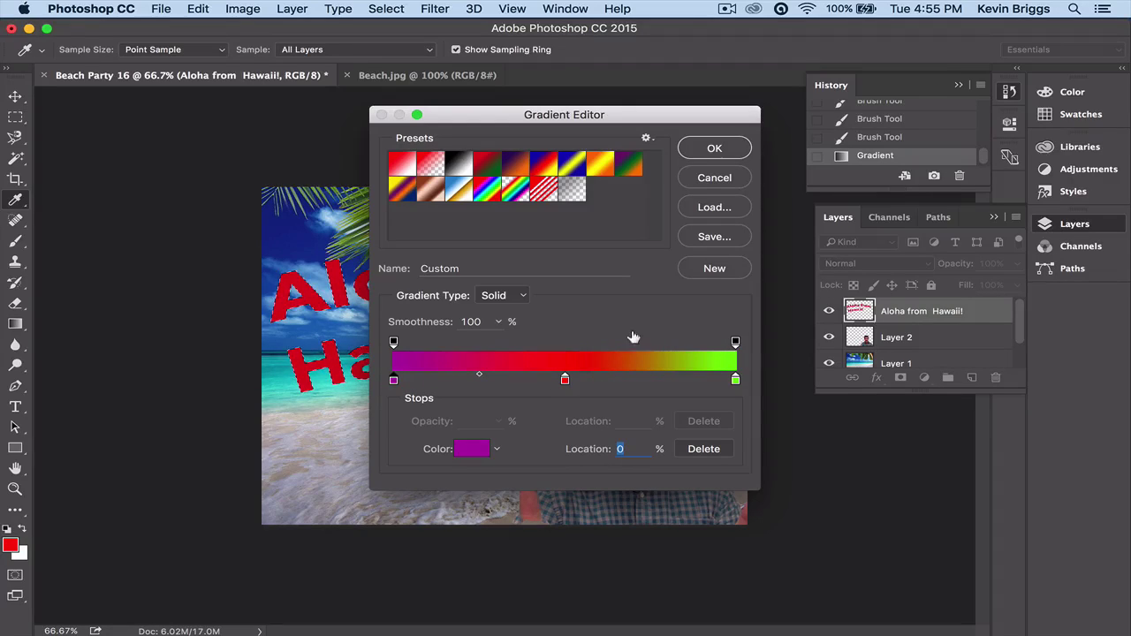
Try 50% opacity on the gradient's starting opacity stop, and restore it to 100%.
{"action": "left_click", "coordinate": [523, 295]}
{"action": "left_click", "coordinate": [514, 295]}
{"action": "left_click", "coordinate": [393, 343]}
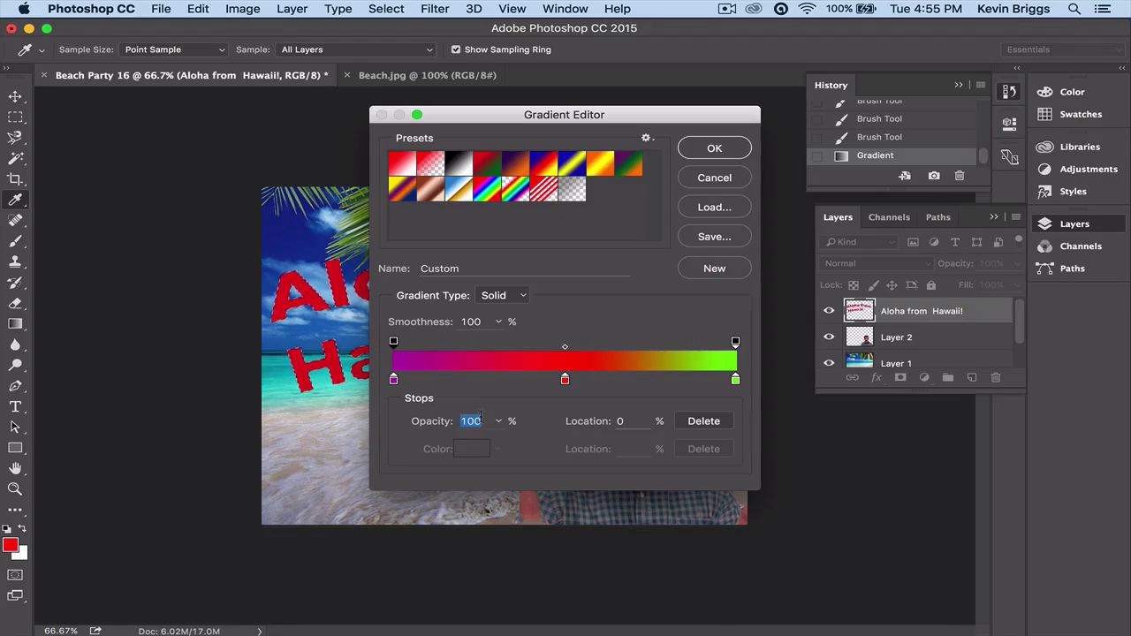
{"action": "type", "text": "50"}
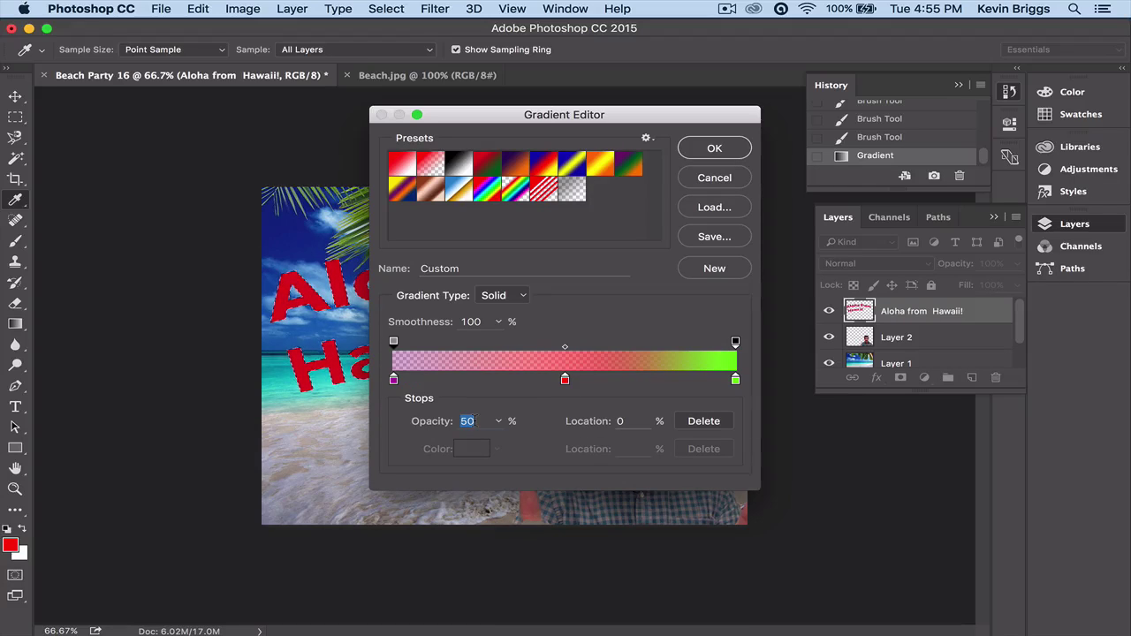
{"action": "key", "text": "BackSpace"}
{"action": "key", "text": "BackSpace"}
{"action": "type", "text": "199"}
{"action": "key", "text": "BackSpace"}
{"action": "key", "text": "BackSpace"}
{"action": "key", "text": "BackSpace"}
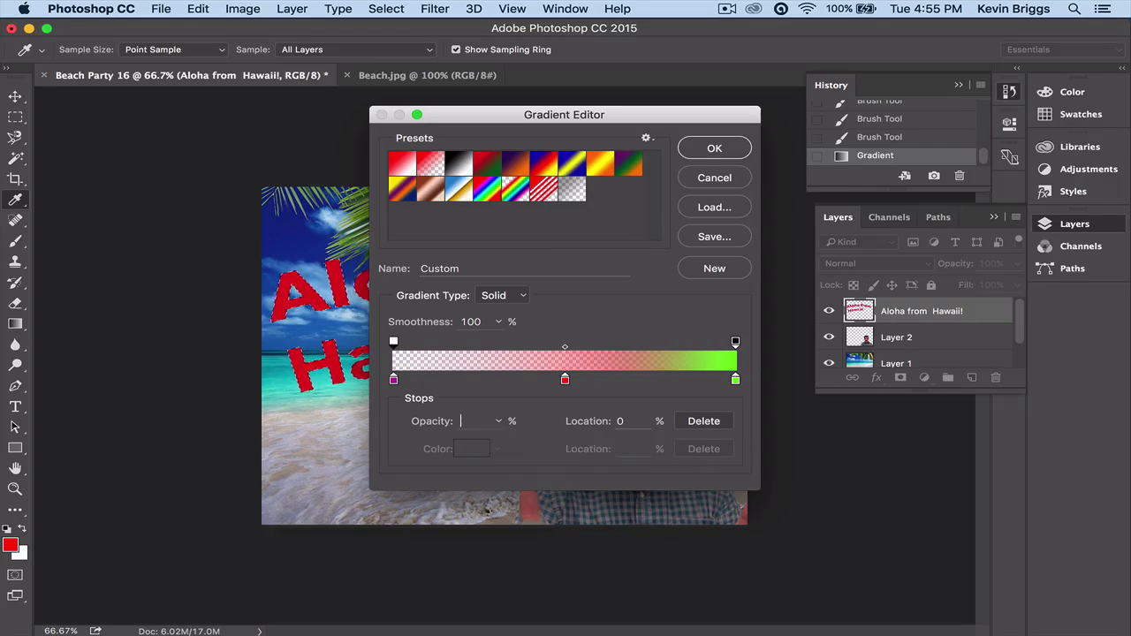
{"action": "type", "text": "100"}
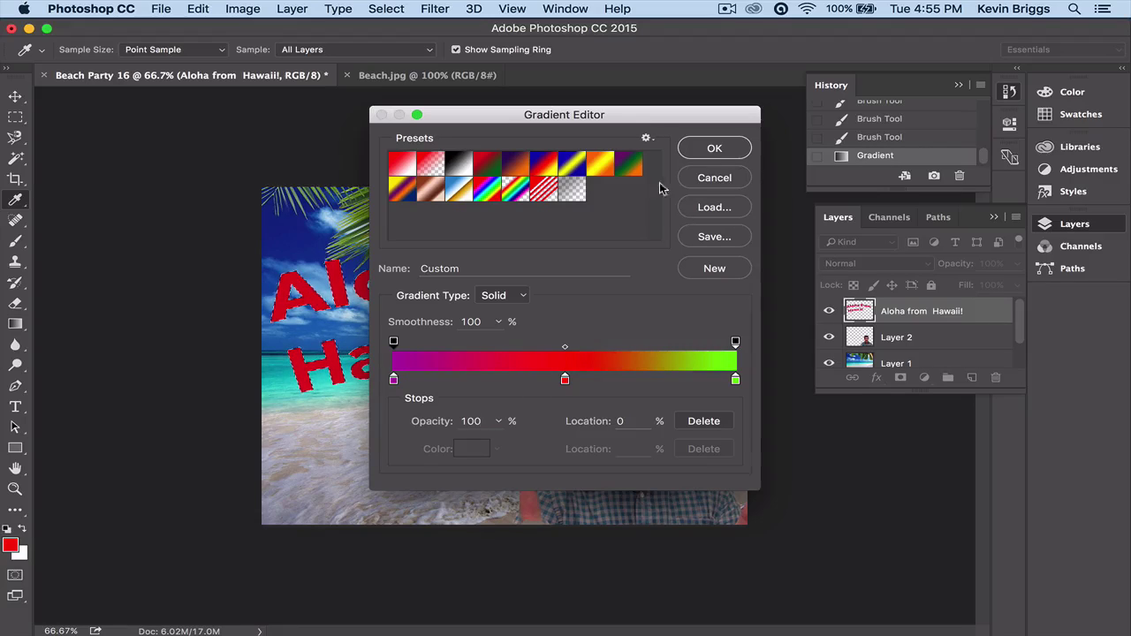
Accept the purple-red-green gradient, apply it horizontally across the full width of the selected title letters, and deselect them.
{"action": "left_click", "coordinate": [717, 148]}
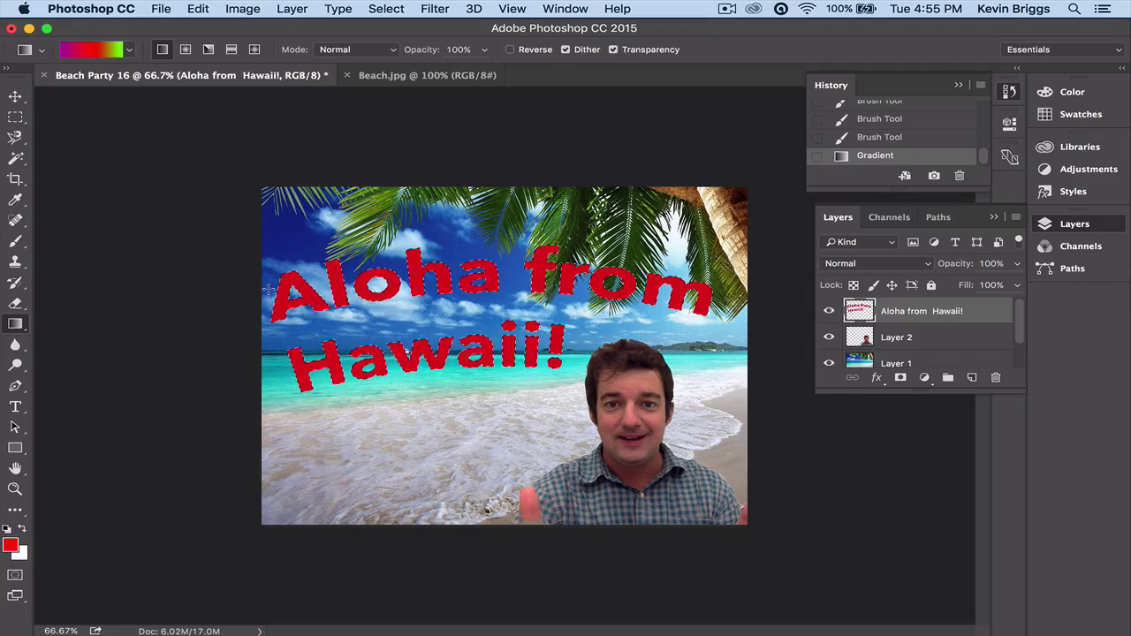
{"action": "left_click_drag", "start_coordinate": [256, 311], "coordinate": [733, 300]}
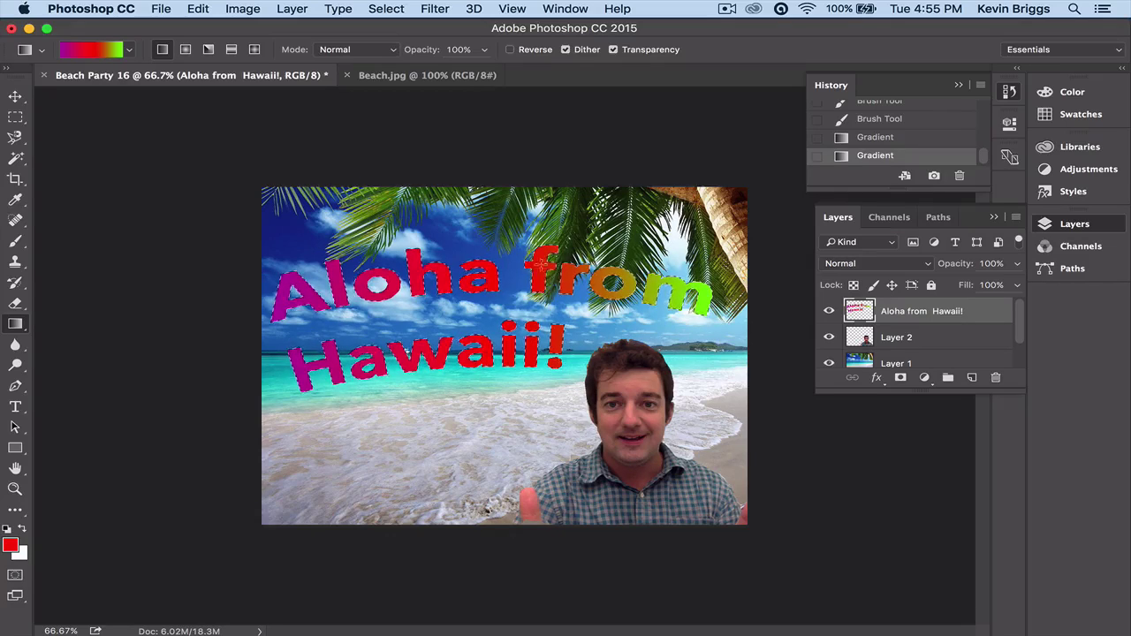
{"action": "key", "text": "super+d"}
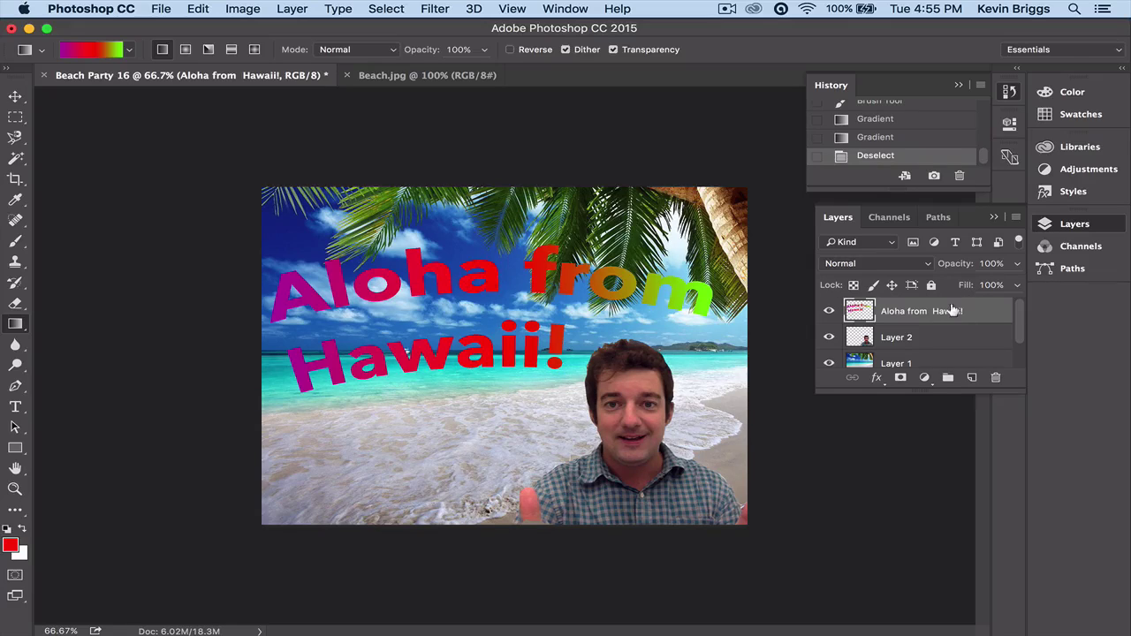
Enable Bevel & Emboss, Stroke and Drop Shadow in the title layer's style, trying out Contour, Texture and Gradient Overlay.
{"action": "left_click", "coordinate": [879, 376]}
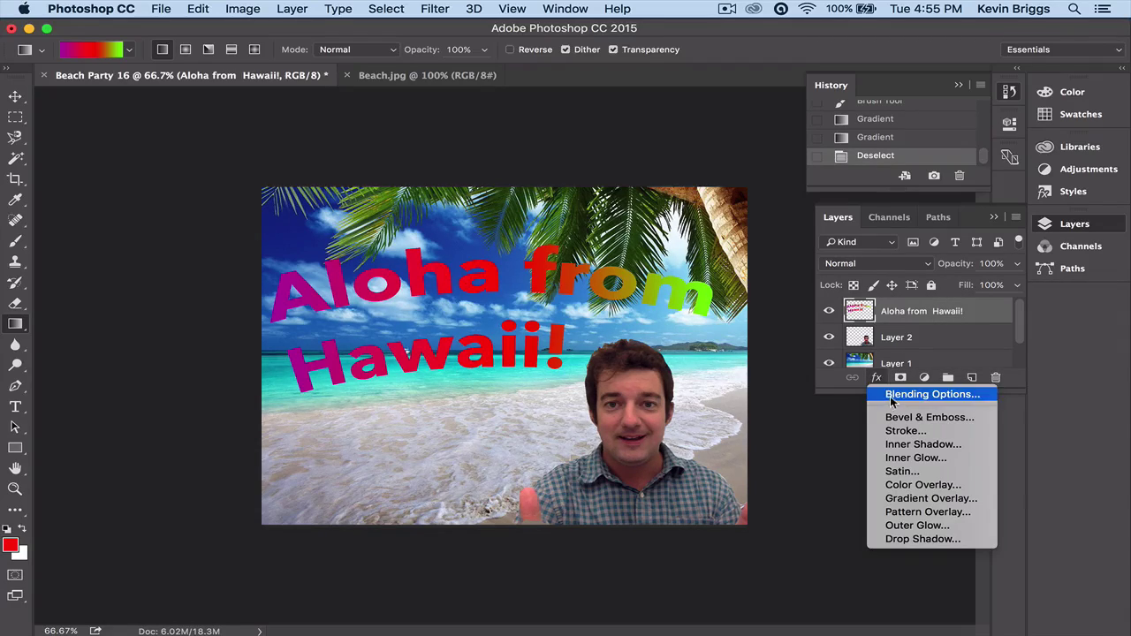
{"action": "left_click", "coordinate": [894, 395]}
{"action": "left_click_drag", "start_coordinate": [425, 172], "coordinate": [717, 70]}
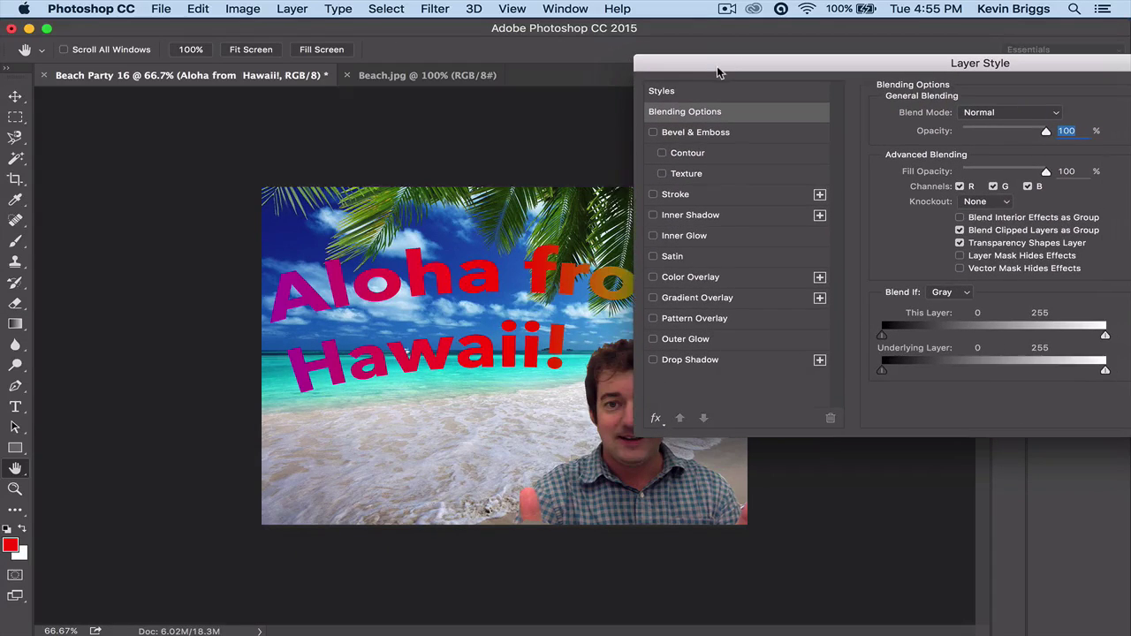
{"action": "left_click", "coordinate": [653, 133]}
{"action": "left_click_drag", "start_coordinate": [714, 59], "coordinate": [715, 92]}
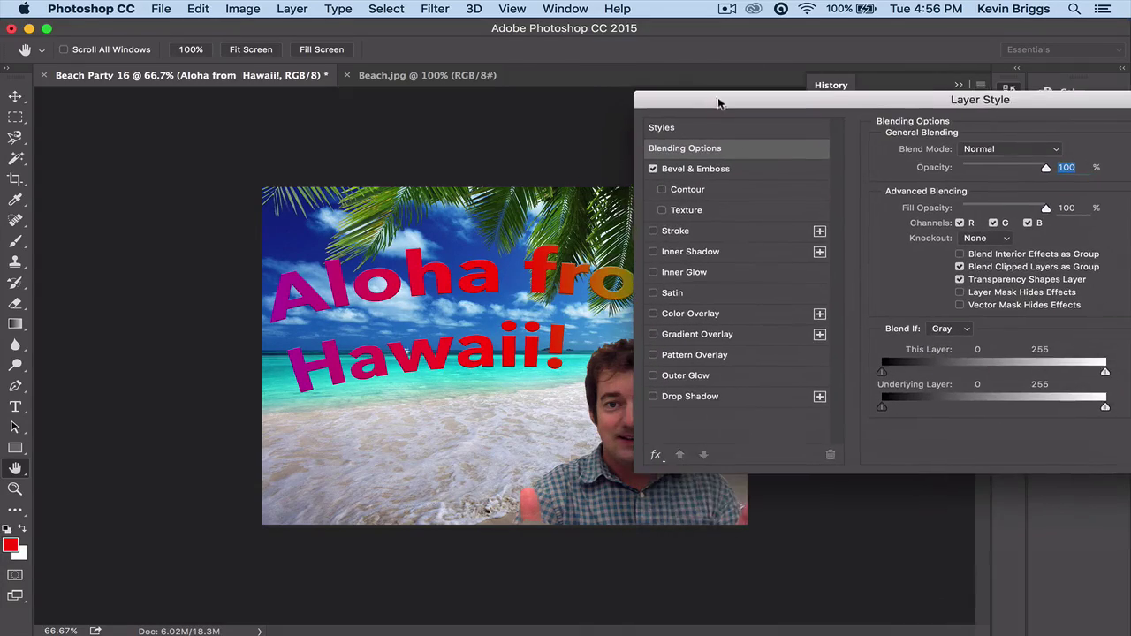
{"action": "left_click", "coordinate": [662, 190]}
{"action": "left_click", "coordinate": [663, 211]}
{"action": "left_click", "coordinate": [653, 335]}
{"action": "left_click", "coordinate": [653, 335]}
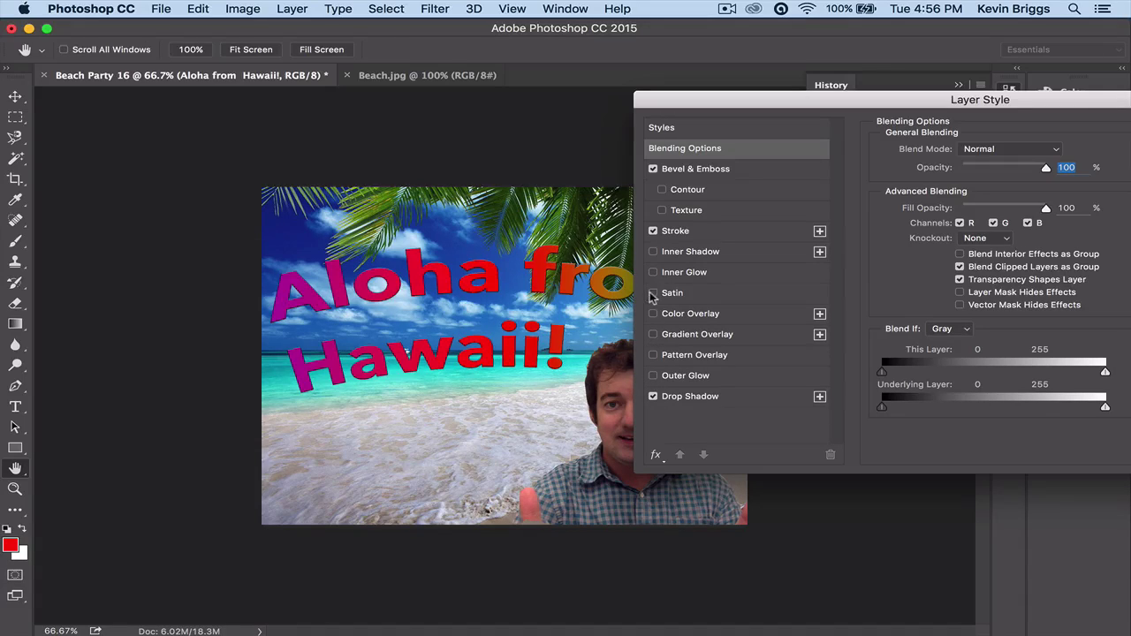
Try Satin, Inner Glow and Texture on the title, leave them off, and apply the layer style with 100% opacity.
{"action": "left_click", "coordinate": [653, 293]}
{"action": "left_click", "coordinate": [654, 295]}
{"action": "left_click", "coordinate": [654, 273]}
{"action": "left_click", "coordinate": [662, 212]}
{"action": "left_click_drag", "start_coordinate": [789, 107], "coordinate": [738, 86]}
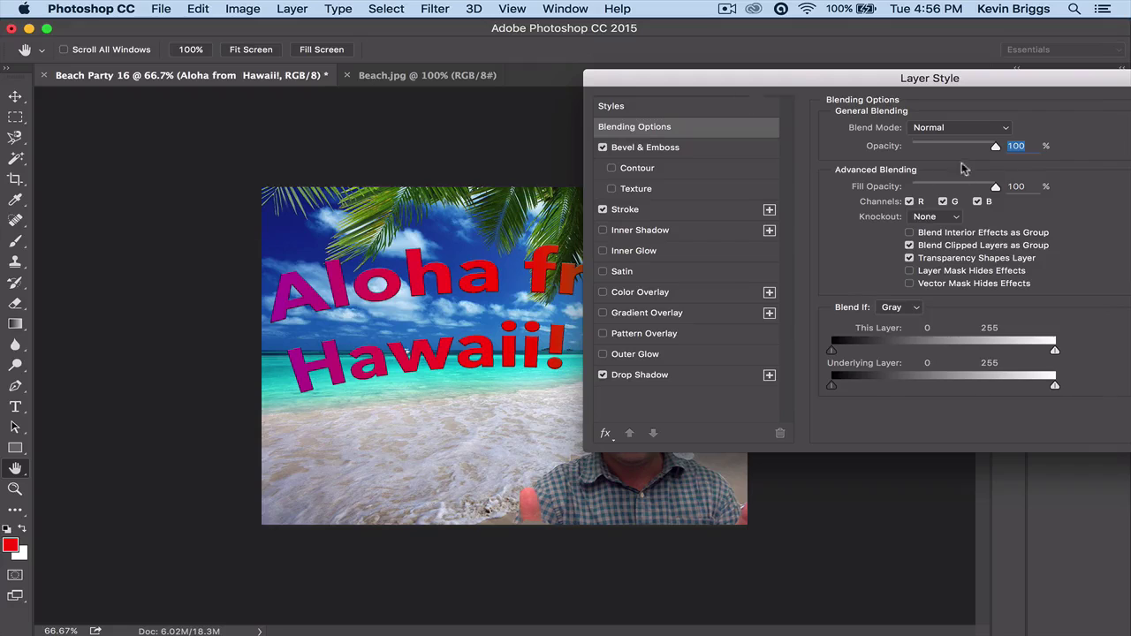
{"action": "mouse_move", "coordinate": [995, 147]}
{"action": "left_mouse_down"}
{"action": "mouse_move", "coordinate": [977, 149]}
{"action": "mouse_move", "coordinate": [996, 146]}
{"action": "left_mouse_up"}
{"action": "left_click_drag", "start_coordinate": [712, 80], "coordinate": [527, 76]}
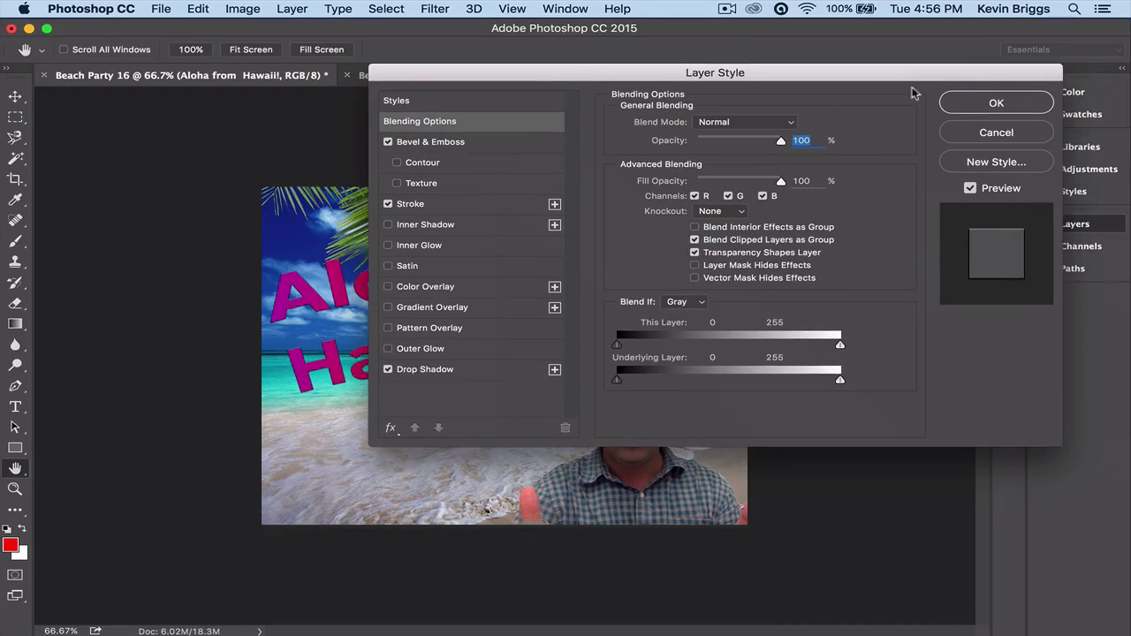
{"action": "left_click", "coordinate": [996, 103]}
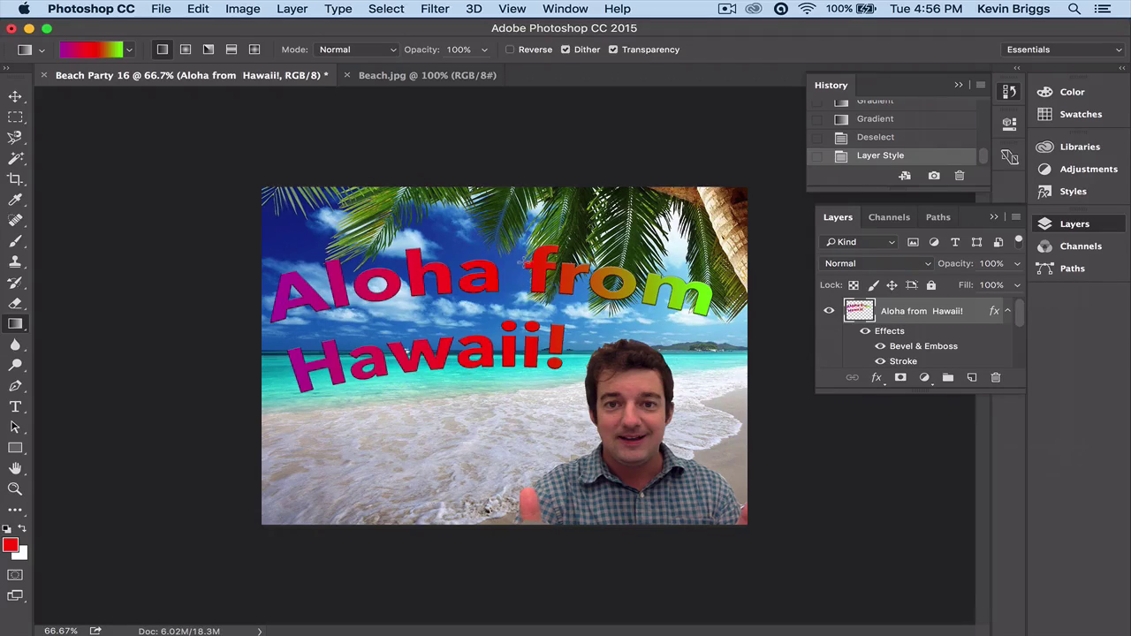
Try the Add Noise filter on the title layer with an amount of 65.97% and Uniform distribution.
{"action": "left_click", "coordinate": [432, 9]}
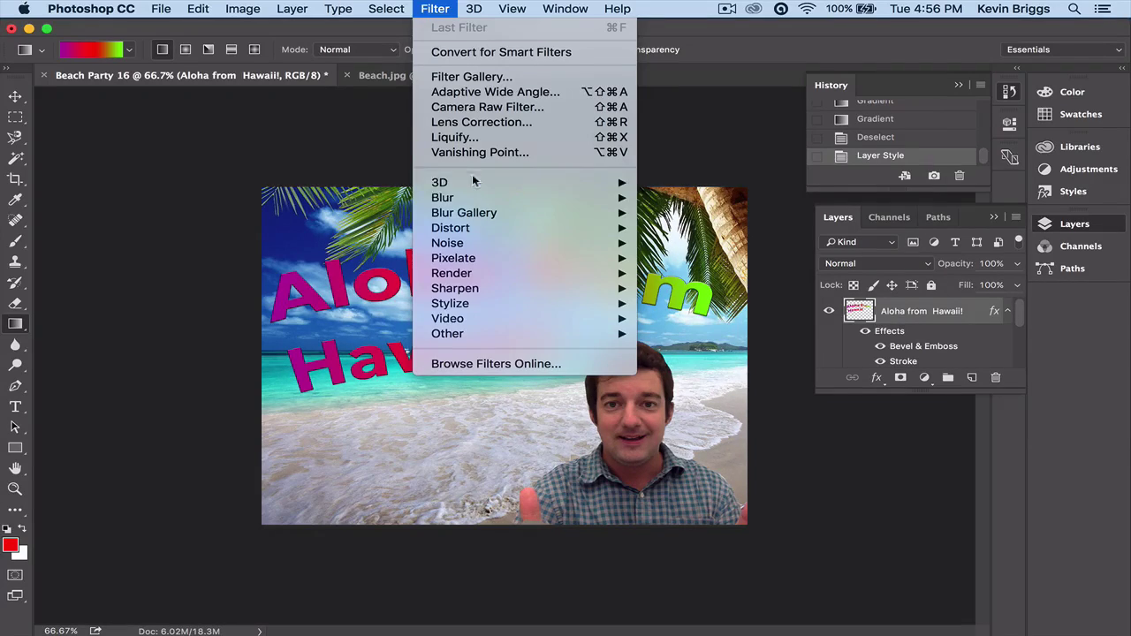
{"action": "mouse_move", "coordinate": [480, 244]}
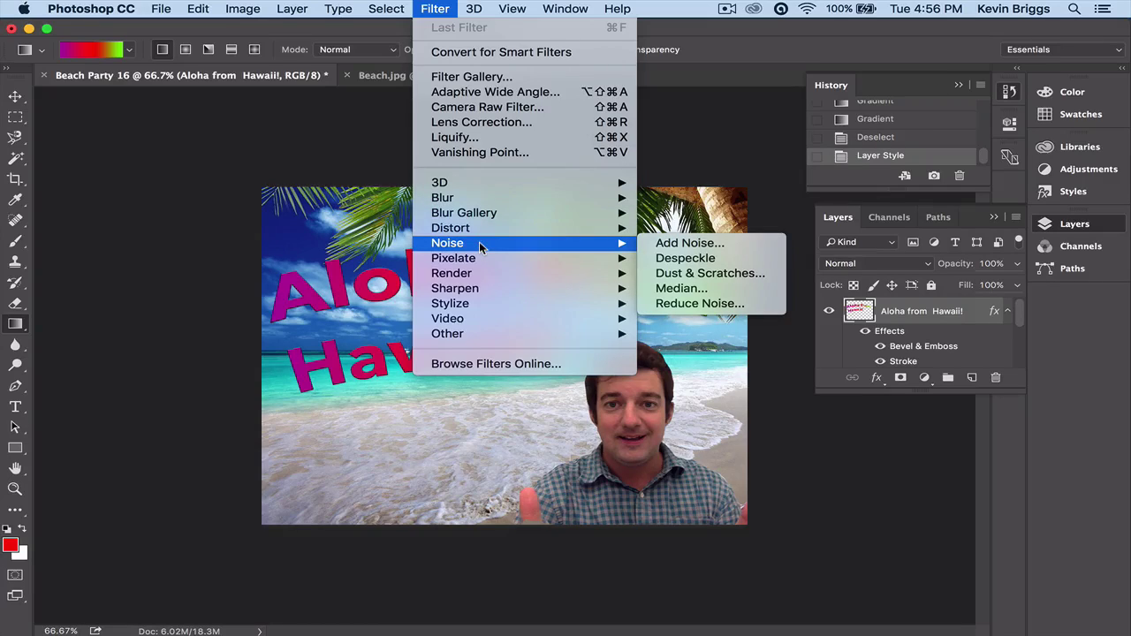
{"action": "left_click", "coordinate": [670, 242]}
{"action": "left_click_drag", "start_coordinate": [533, 124], "coordinate": [593, 127]}
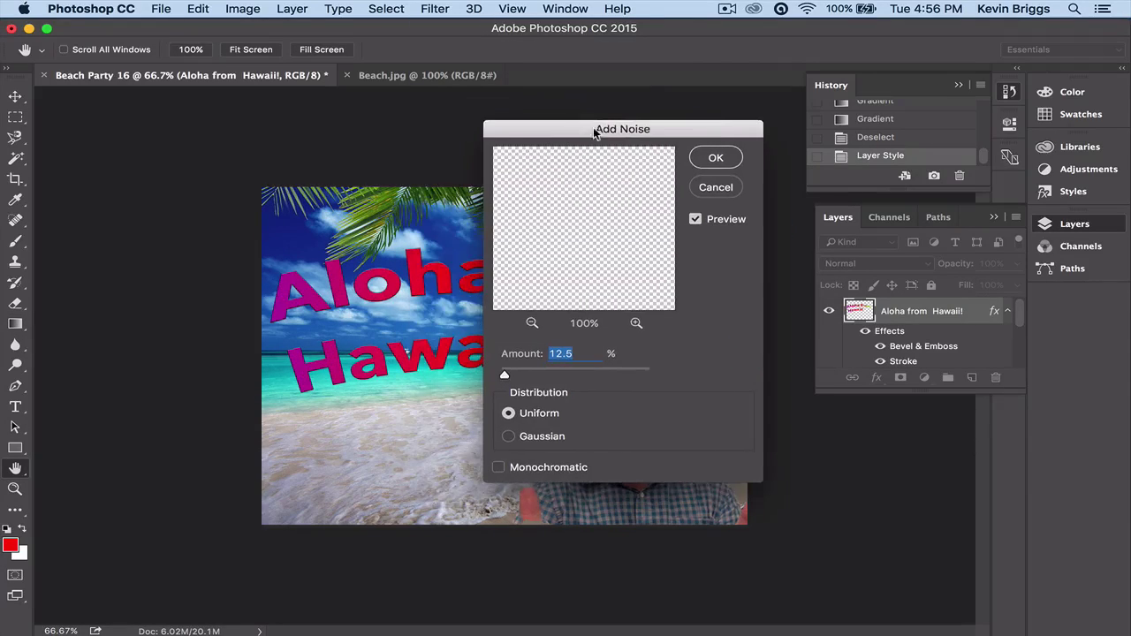
{"action": "mouse_move", "coordinate": [505, 378]}
{"action": "left_mouse_down"}
{"action": "mouse_move", "coordinate": [571, 377]}
{"action": "mouse_move", "coordinate": [524, 380]}
{"action": "left_mouse_up"}
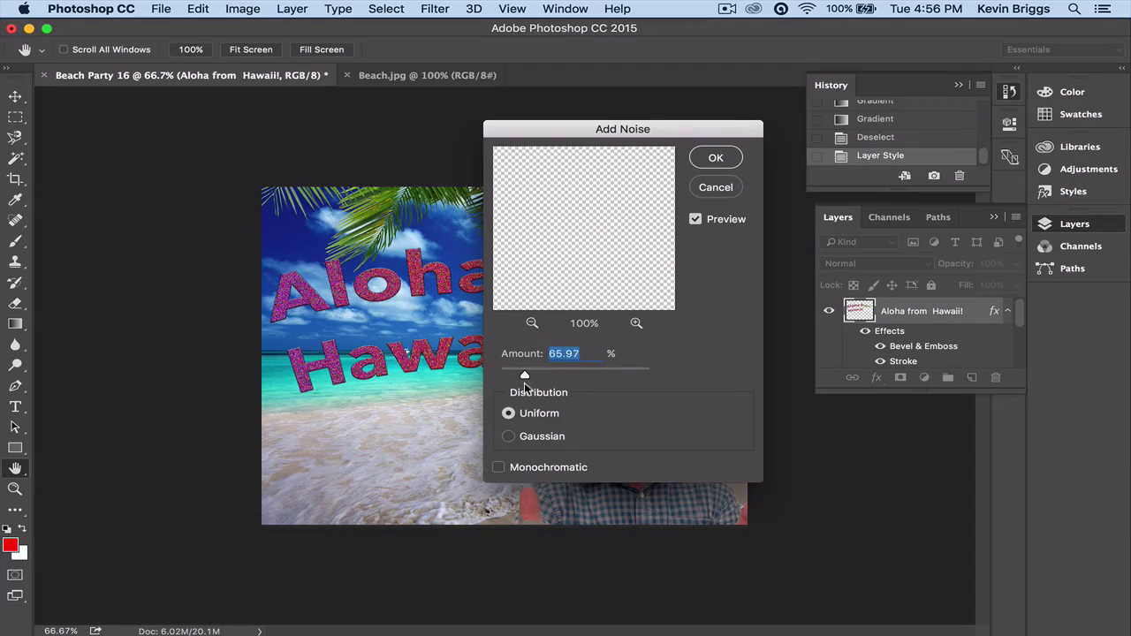
{"action": "left_click", "coordinate": [718, 186]}
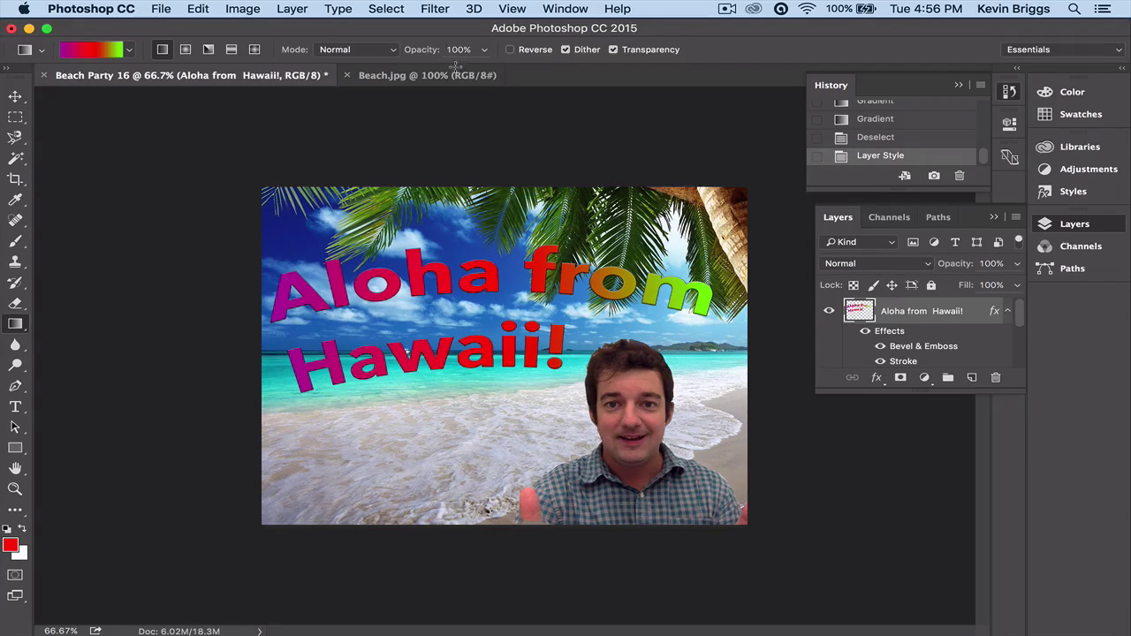
{"action": "left_click", "coordinate": [439, 12]}
{"action": "mouse_move", "coordinate": [407, 11]}
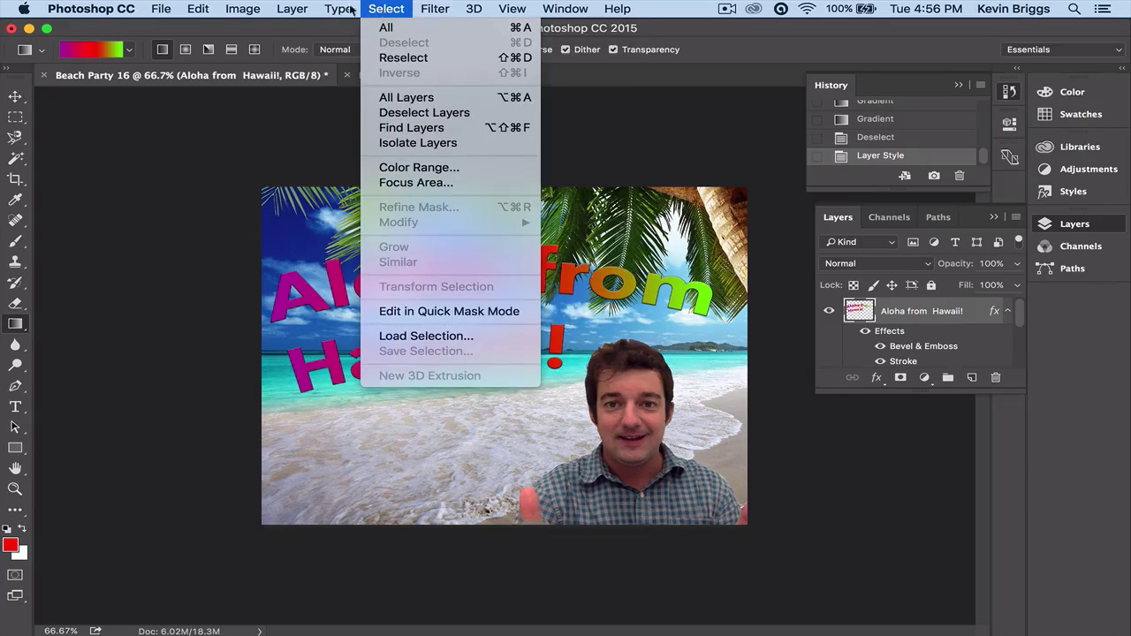
{"action": "left_click", "coordinate": [237, 143]}
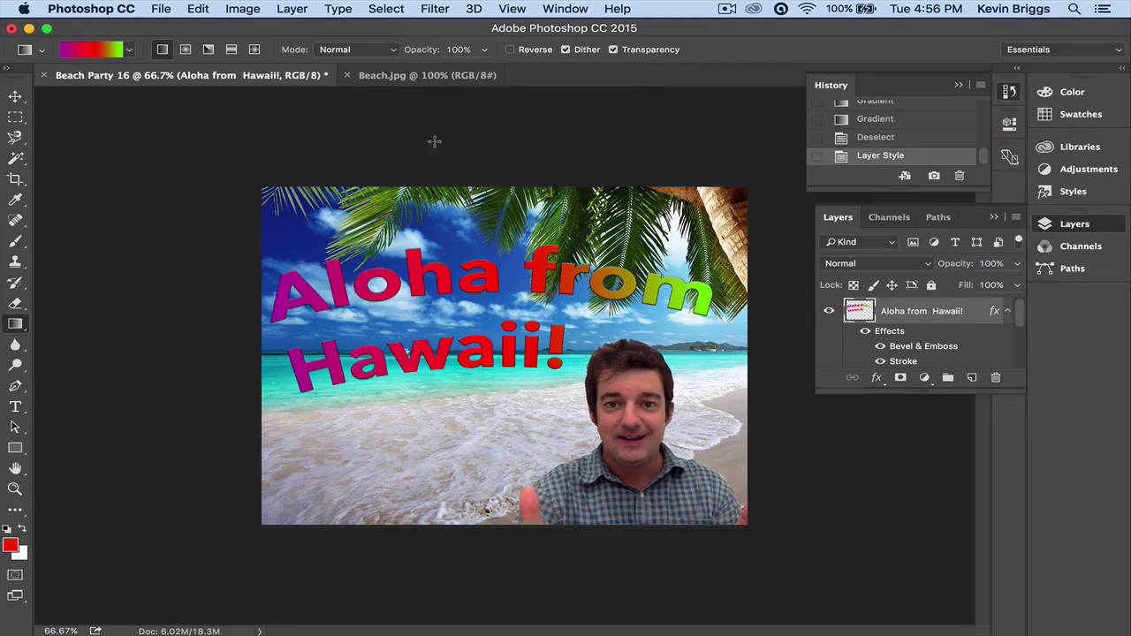
Export the flyer at 100% scale, 1650 x 1275 px, with transparency as Beach Party 16.png on the Desktop.
{"action": "left_click", "coordinate": [161, 9]}
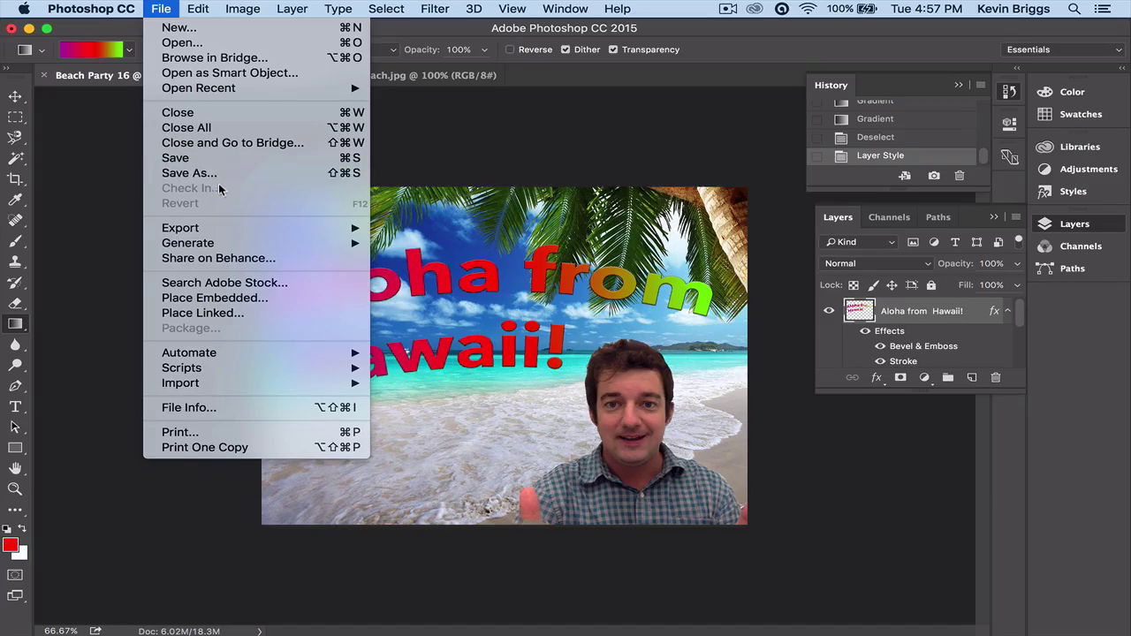
{"action": "mouse_move", "coordinate": [226, 229]}
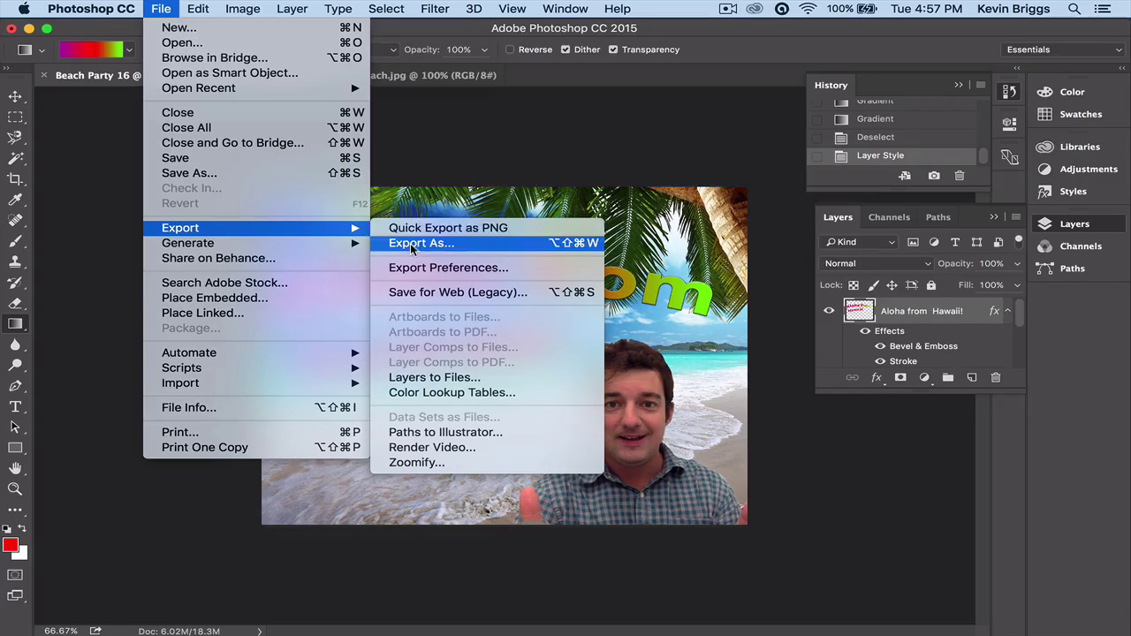
{"action": "left_click", "coordinate": [447, 243]}
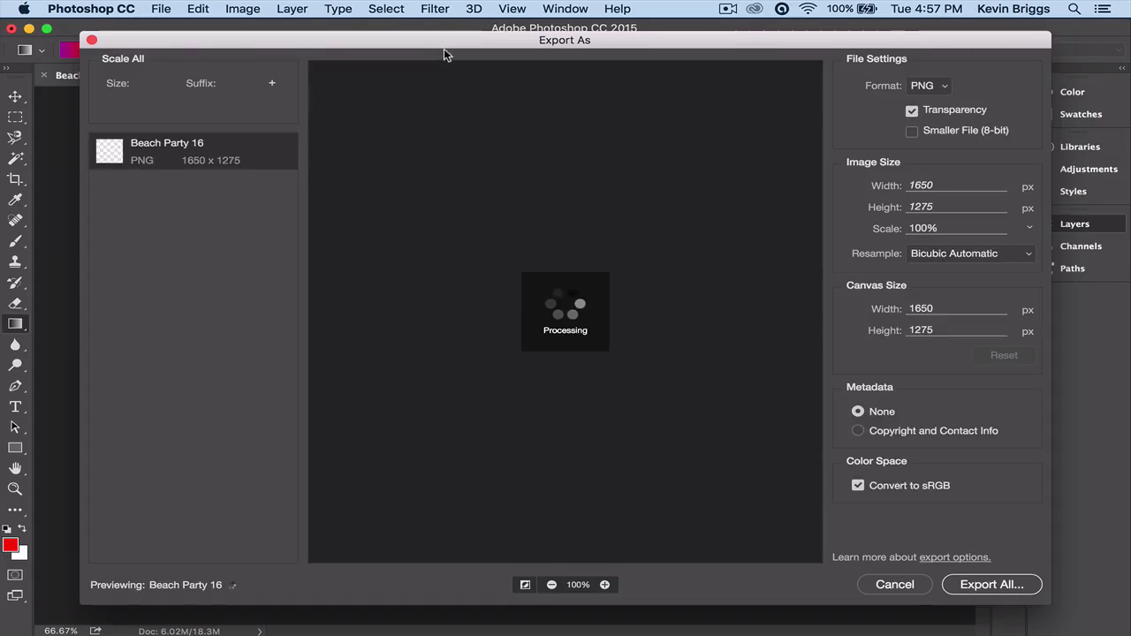
{"action": "left_click_drag", "start_coordinate": [476, 42], "coordinate": [485, 30]}
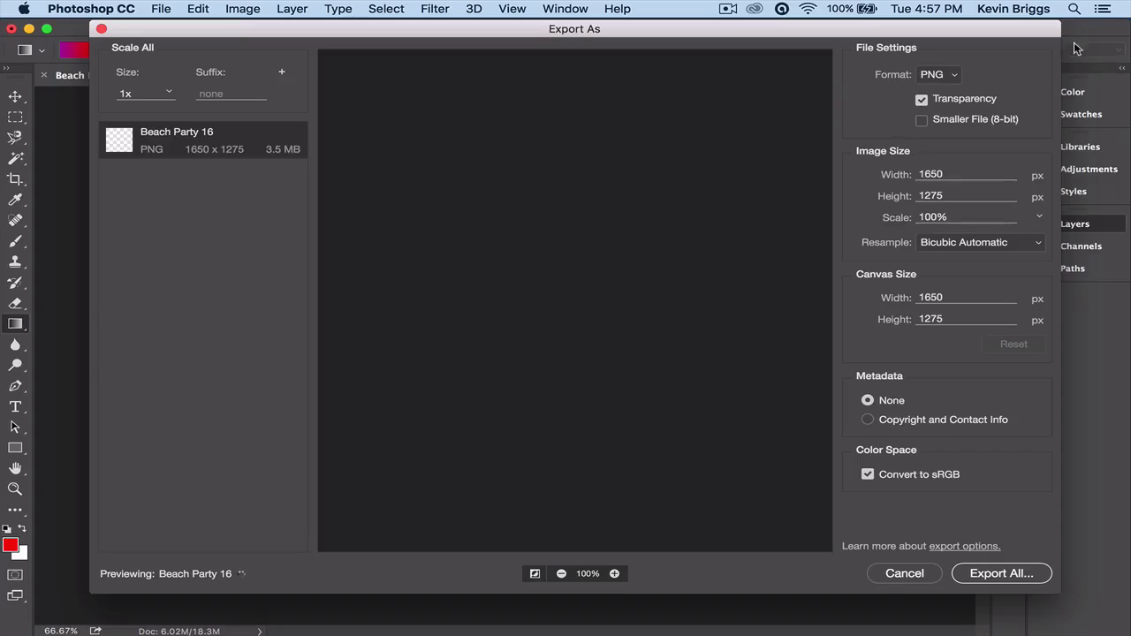
{"action": "left_click", "coordinate": [953, 75]}
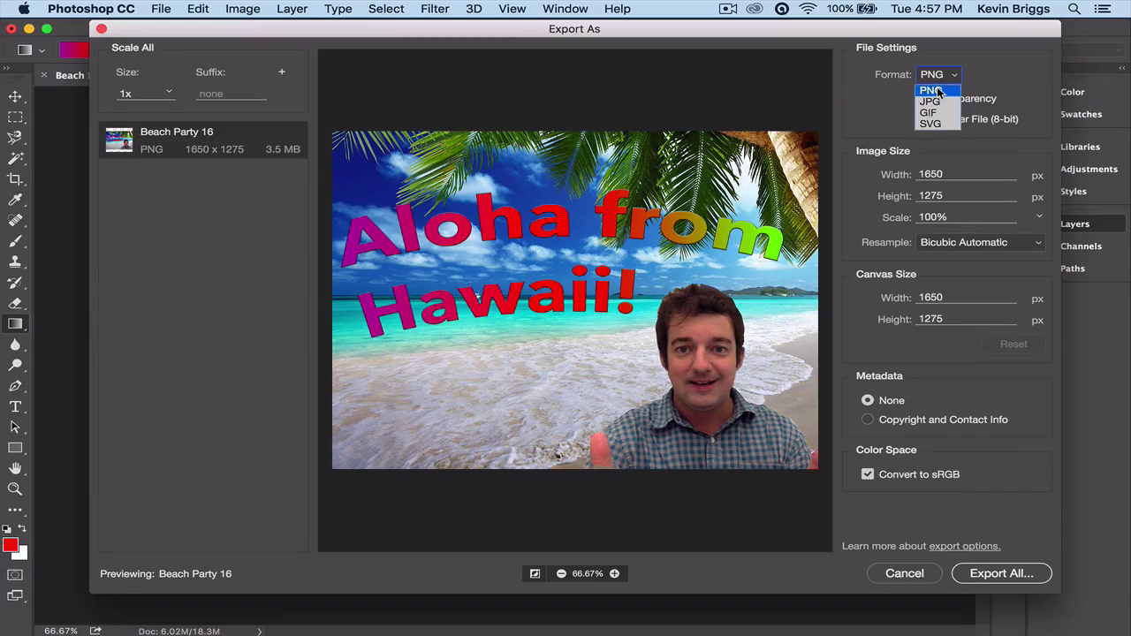
{"action": "left_click", "coordinate": [937, 92]}
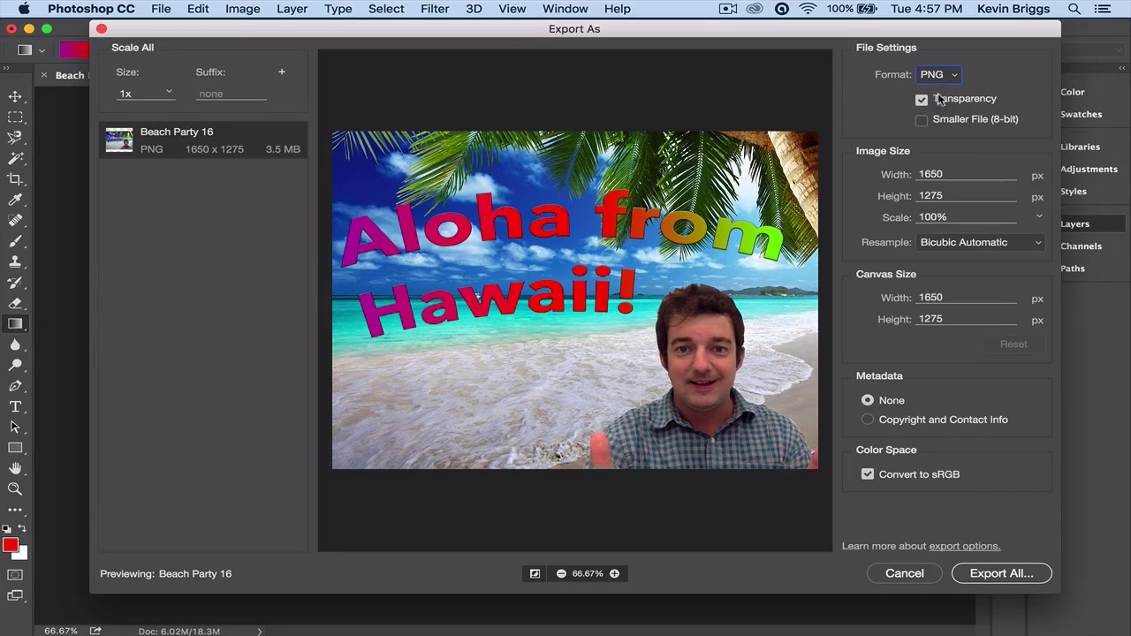
{"action": "left_click", "coordinate": [998, 574]}
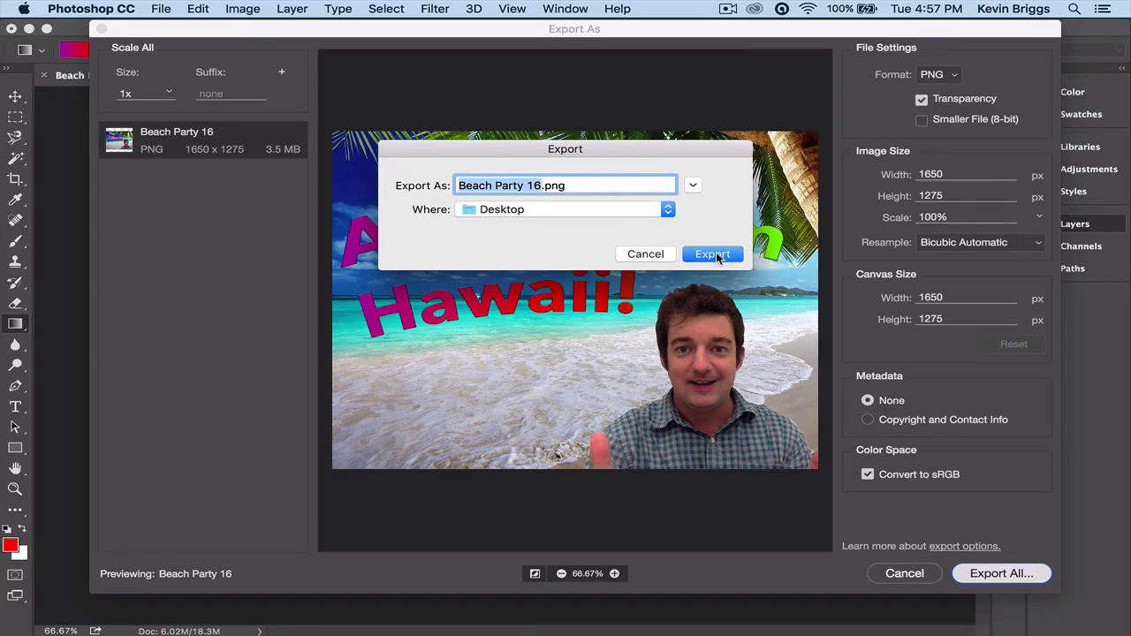
{"action": "left_click", "coordinate": [714, 255]}
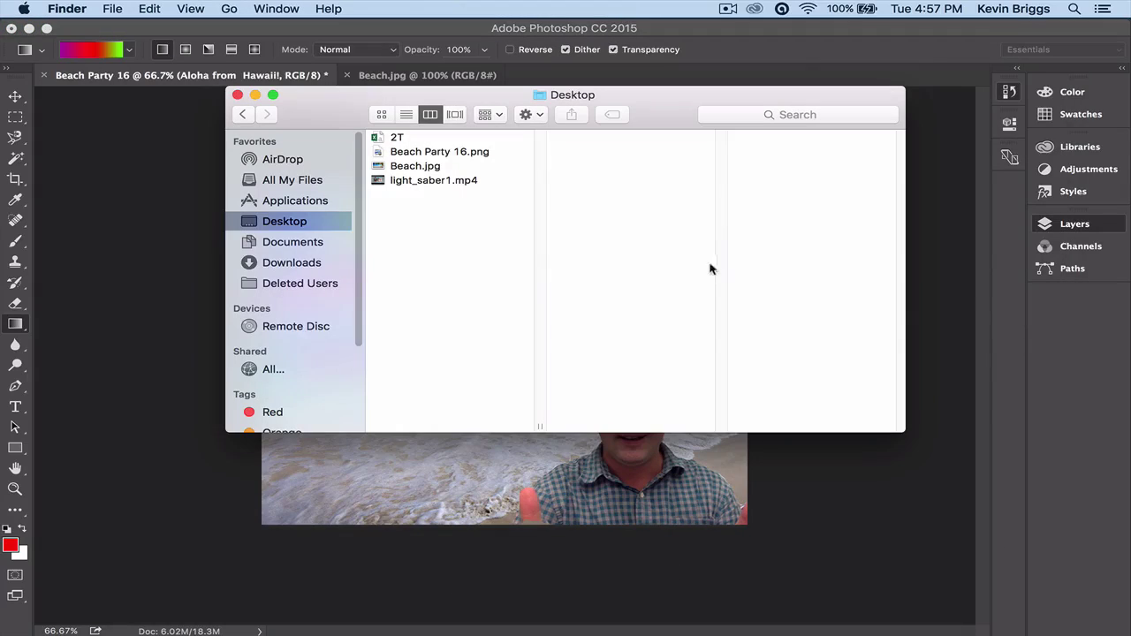
Open the exported Beach Party 16.png from the Desktop in Preview and examine the finished flyer.
{"action": "double_click", "coordinate": [427, 153]}
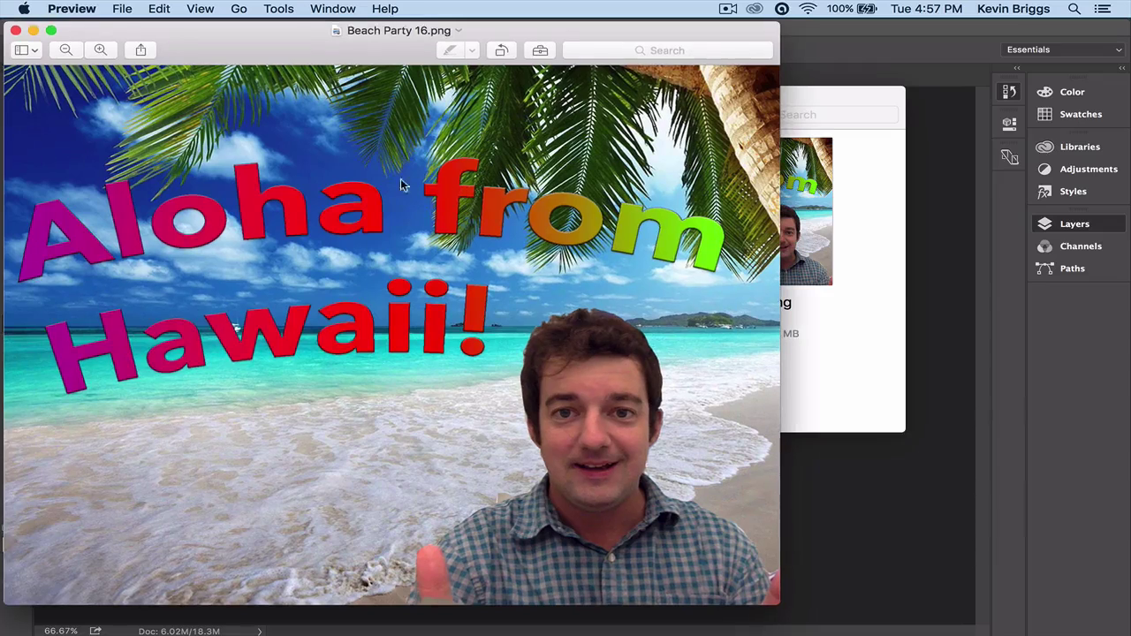
{"action": "left_click_drag", "start_coordinate": [295, 30], "coordinate": [377, 7]}
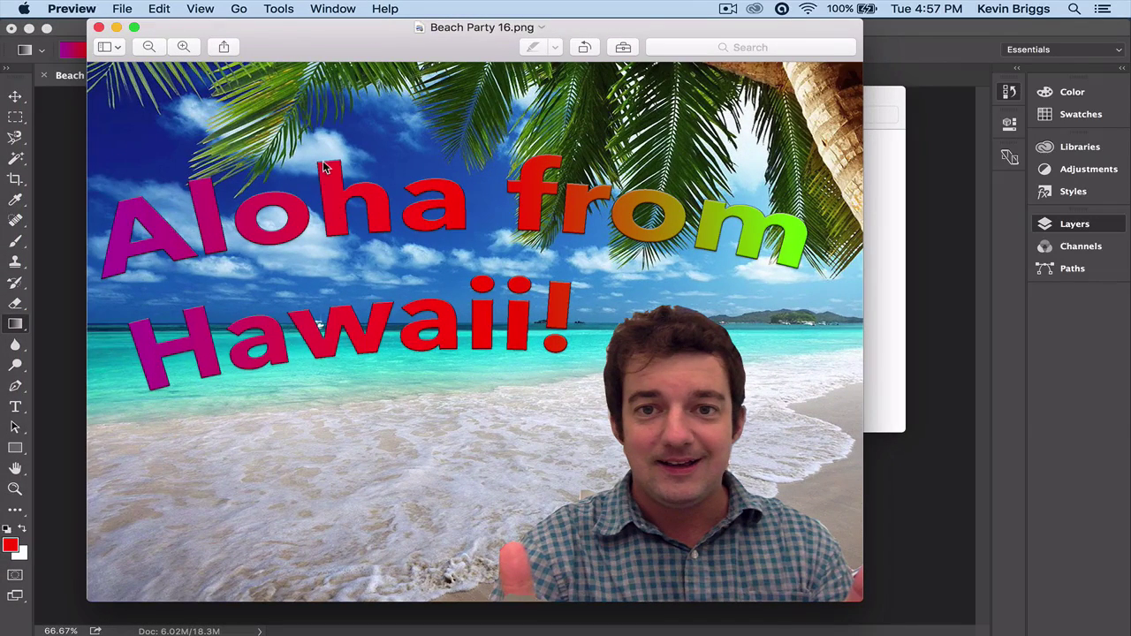